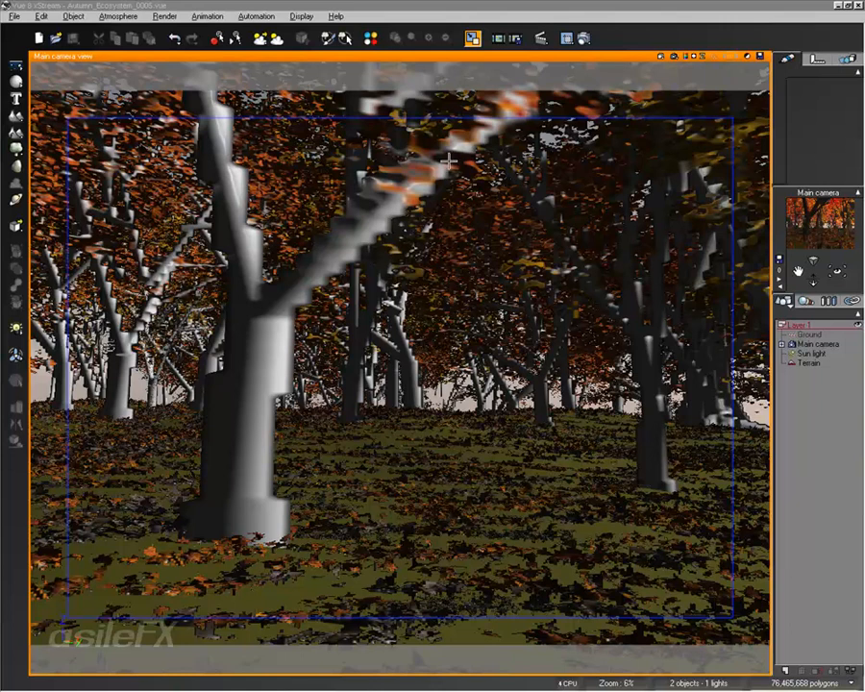
# Open the terrain's material and bring up the EcoSystem Painter for its Dead Leaves layer, keeping the foreground ground uncovered
pyautogui.click(328, 39)
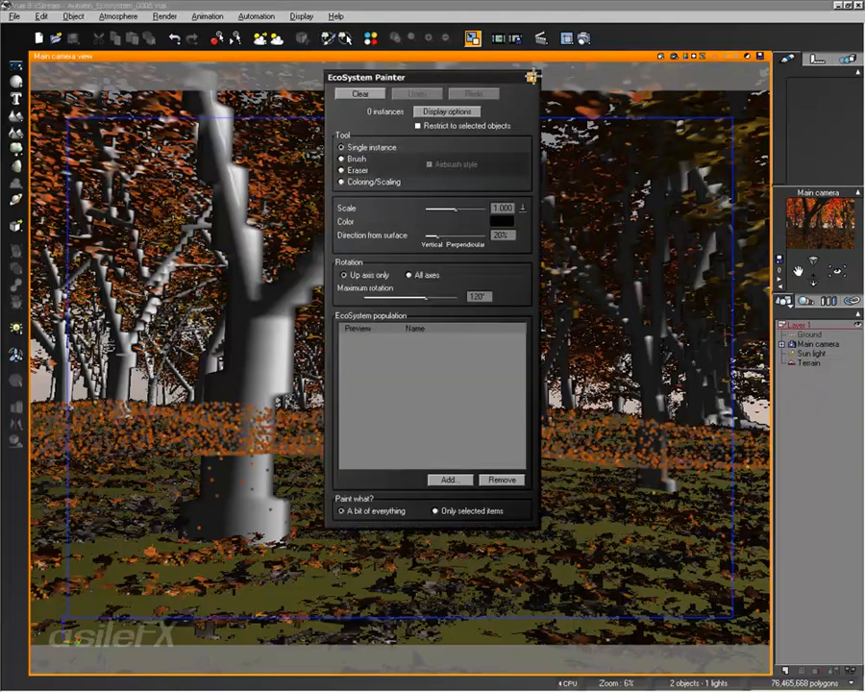
pyautogui.click(532, 77)
pyautogui.click(819, 363)
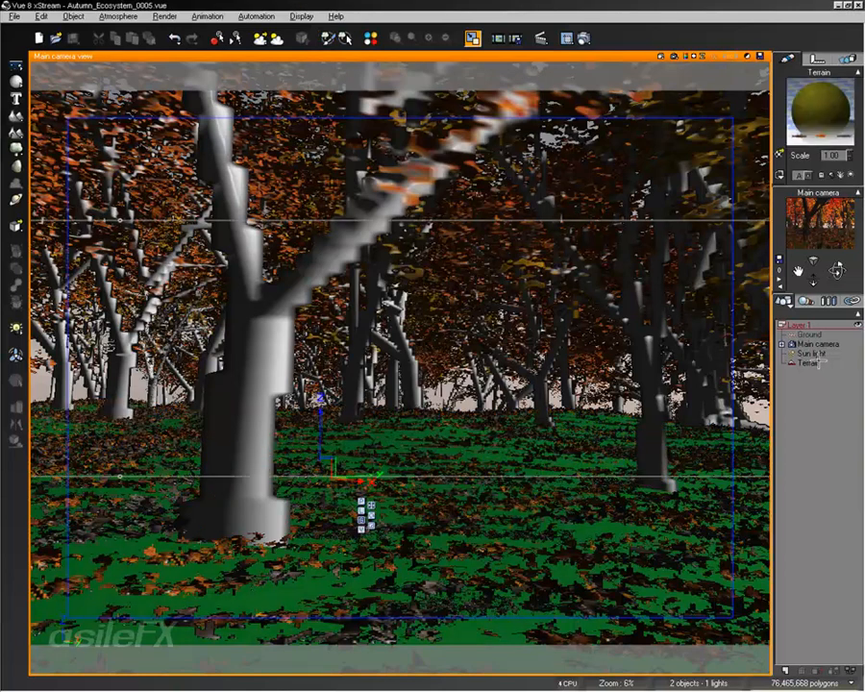
pyautogui.doubleClick(827, 75)
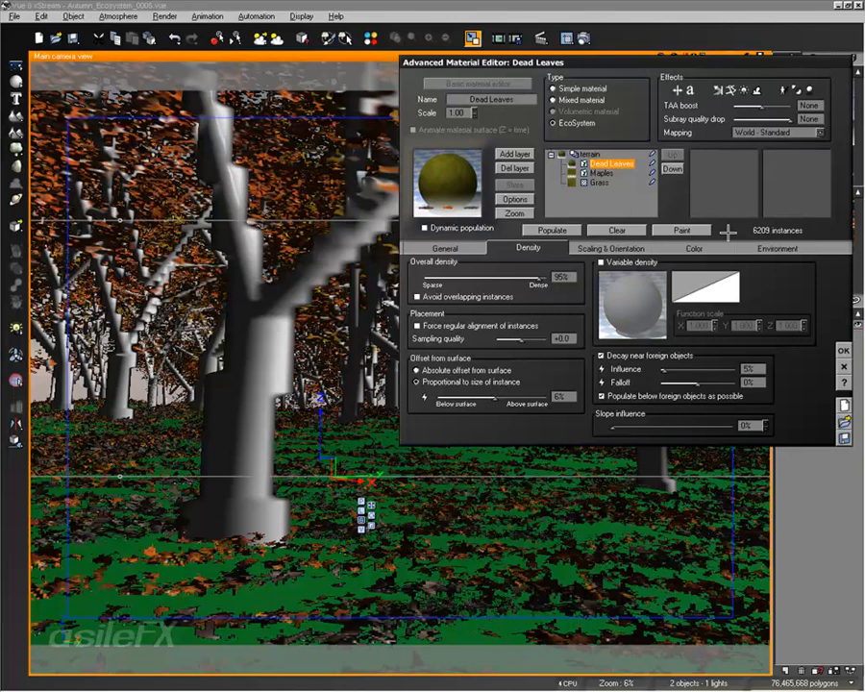
pyautogui.click(686, 229)
pyautogui.moveTo(633, 65); pyautogui.dragTo(647, 37)
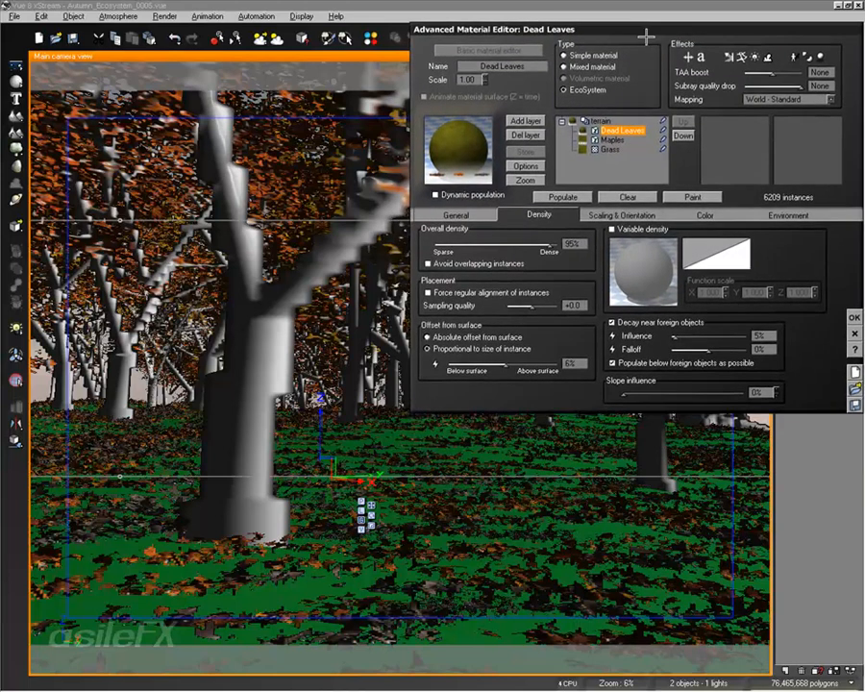
pyautogui.click(692, 197)
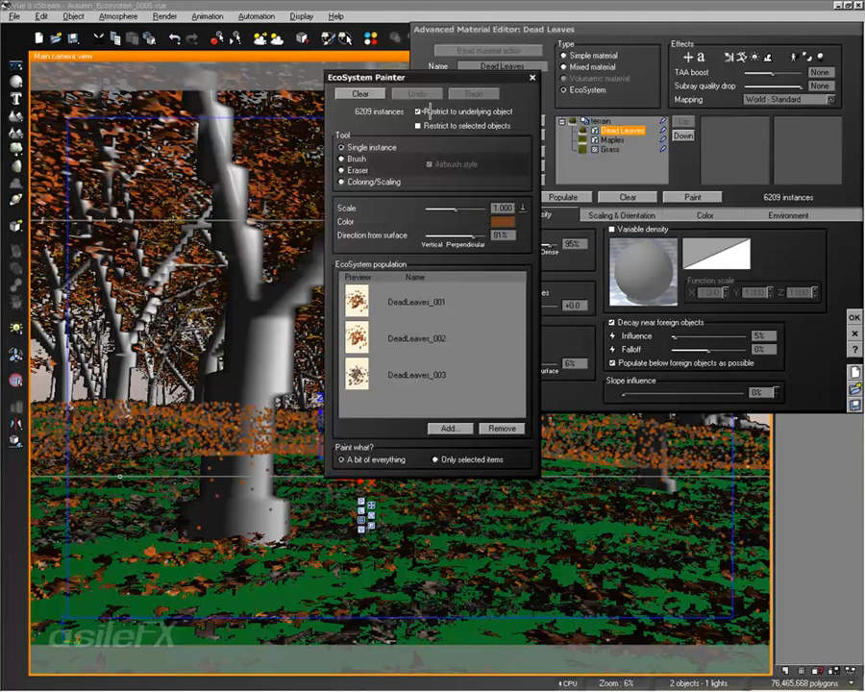
pyautogui.moveTo(438, 79)
pyautogui.mouseDown()
pyautogui.moveTo(340, 48)
pyautogui.moveTo(307, 21)
pyautogui.moveTo(304, 30)
pyautogui.mouseUp()
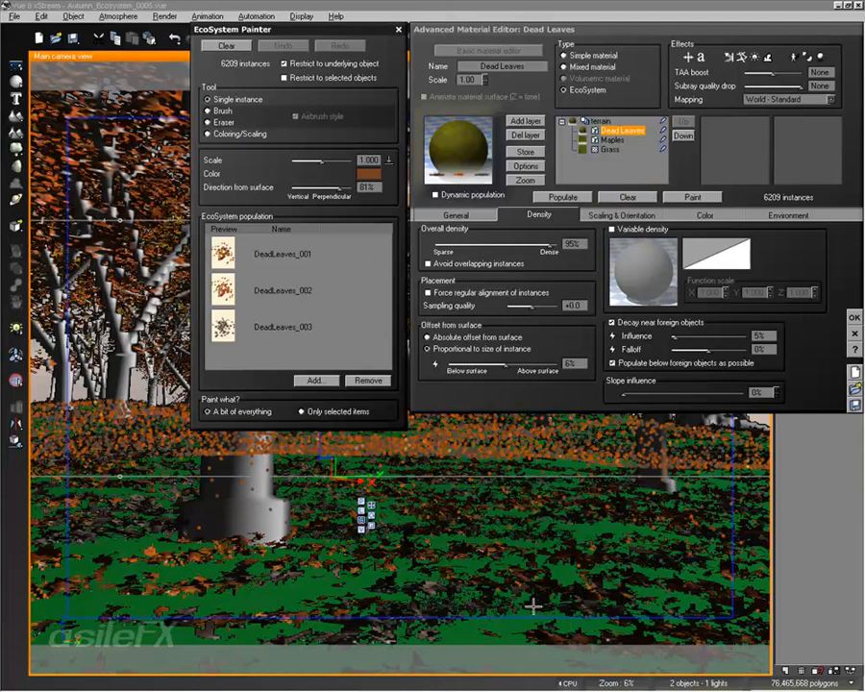
# Paint extra dead leaves on the foreground ground with the Brush tool, enlarging the brush radius to 36
pyautogui.click(208, 110)
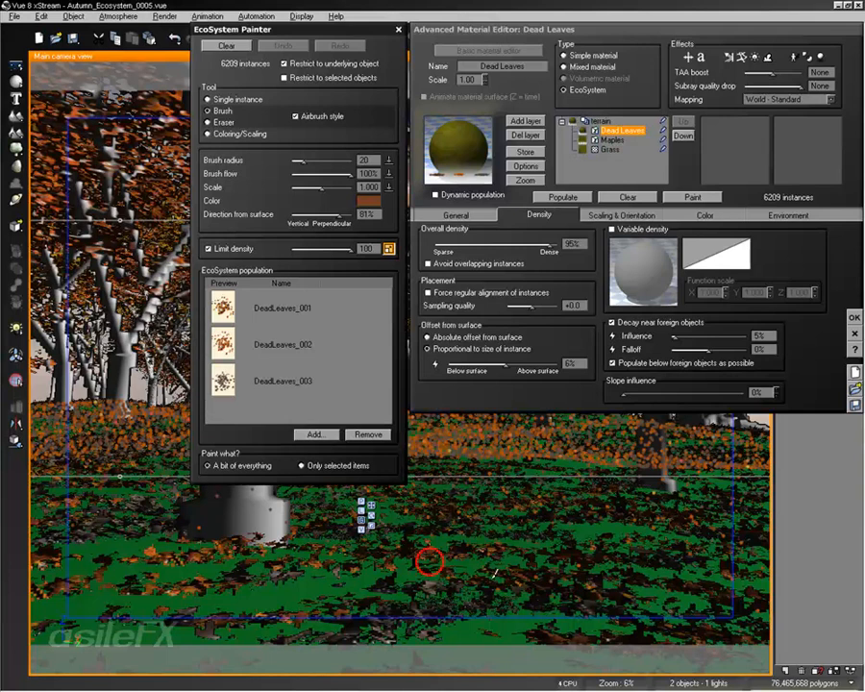
pyautogui.click(450, 583)
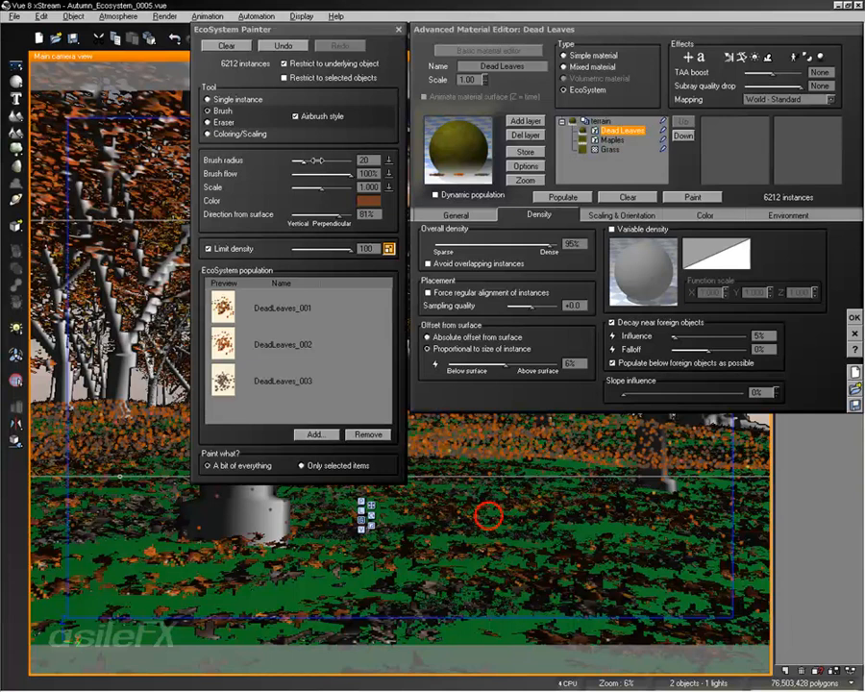
pyautogui.moveTo(307, 161); pyautogui.dragTo(321, 160)
pyautogui.moveTo(501, 529); pyautogui.dragTo(289, 591)
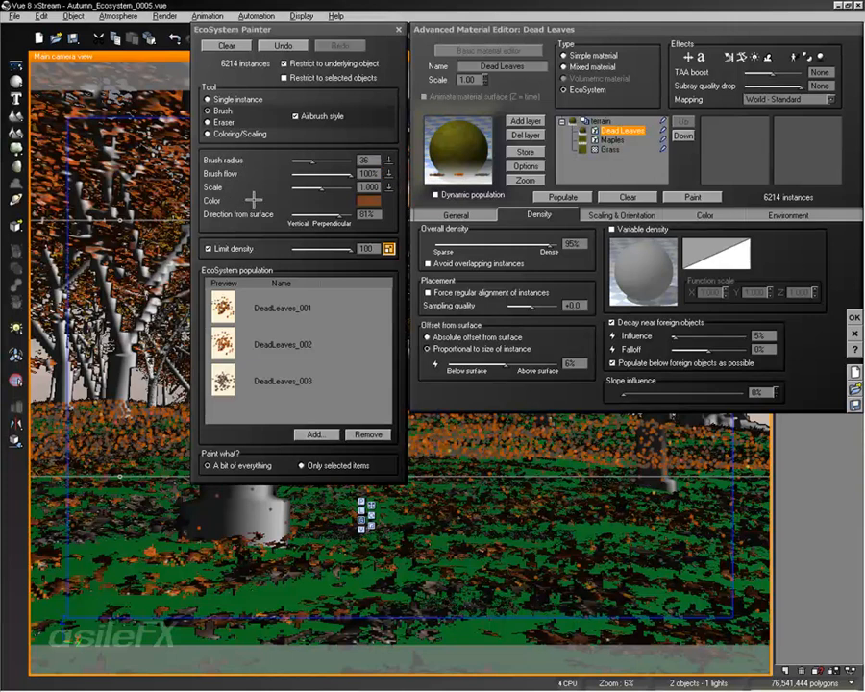
# Erase the dead leaves along a path through the middle of the ground, accept the material, and deselect the terrain
pyautogui.click(224, 122)
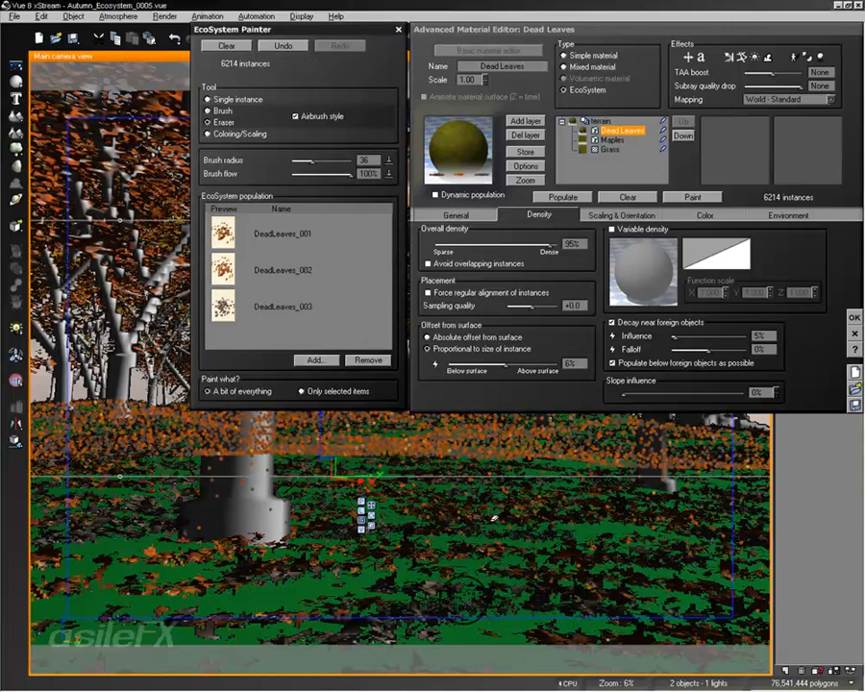
pyautogui.moveTo(484, 498); pyautogui.dragTo(471, 526)
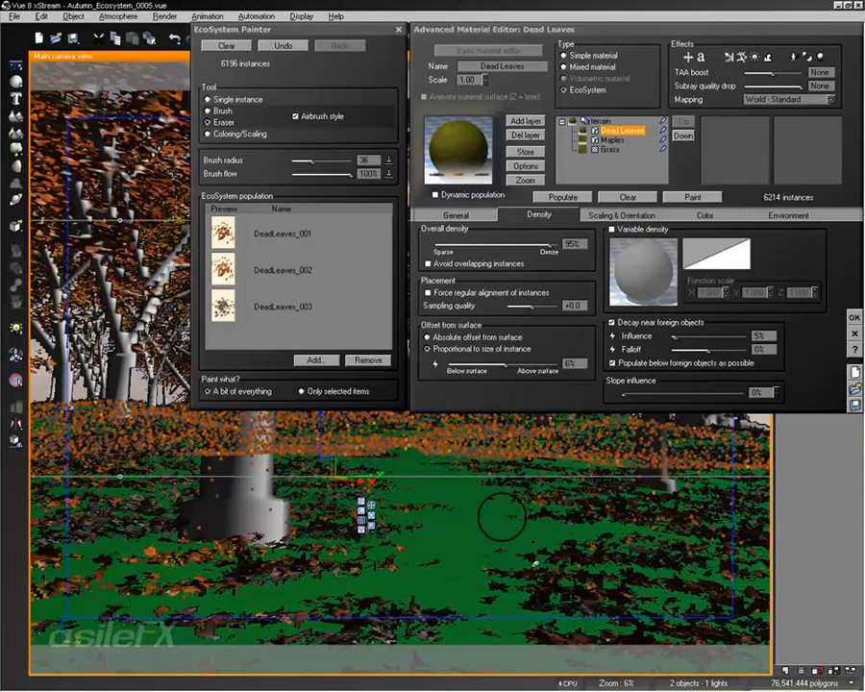
pyautogui.click(527, 554)
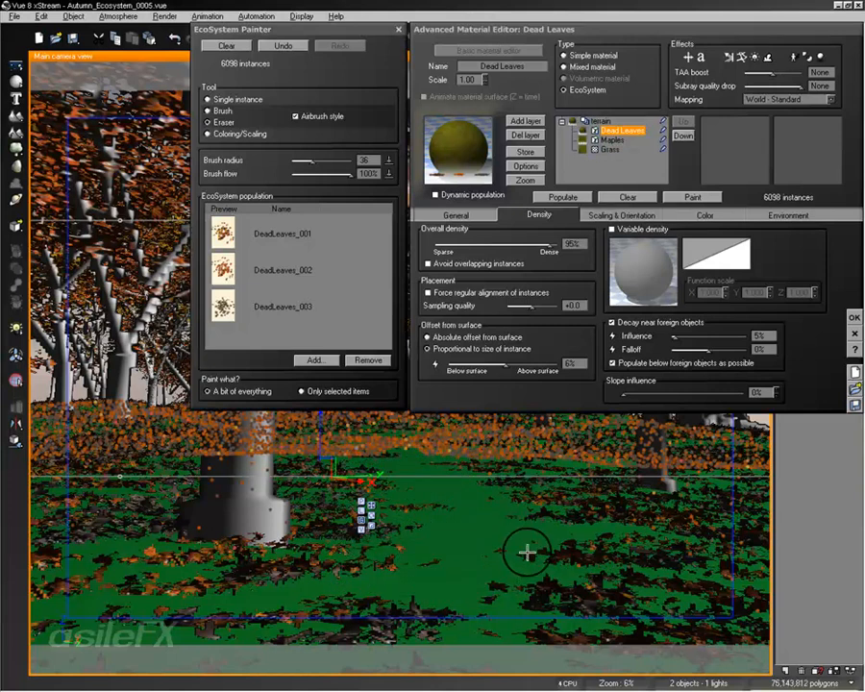
pyautogui.click(398, 30)
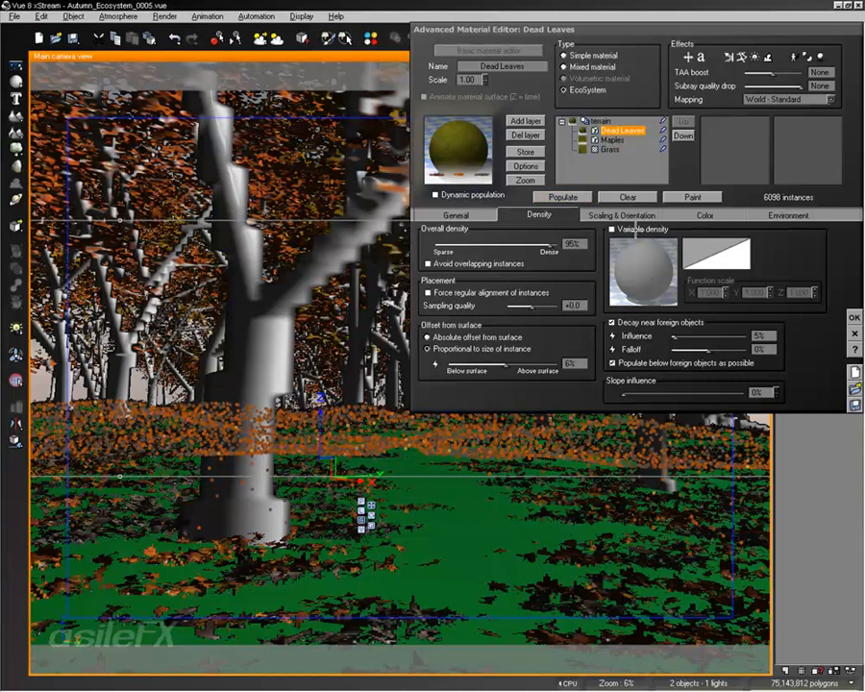
pyautogui.click(853, 318)
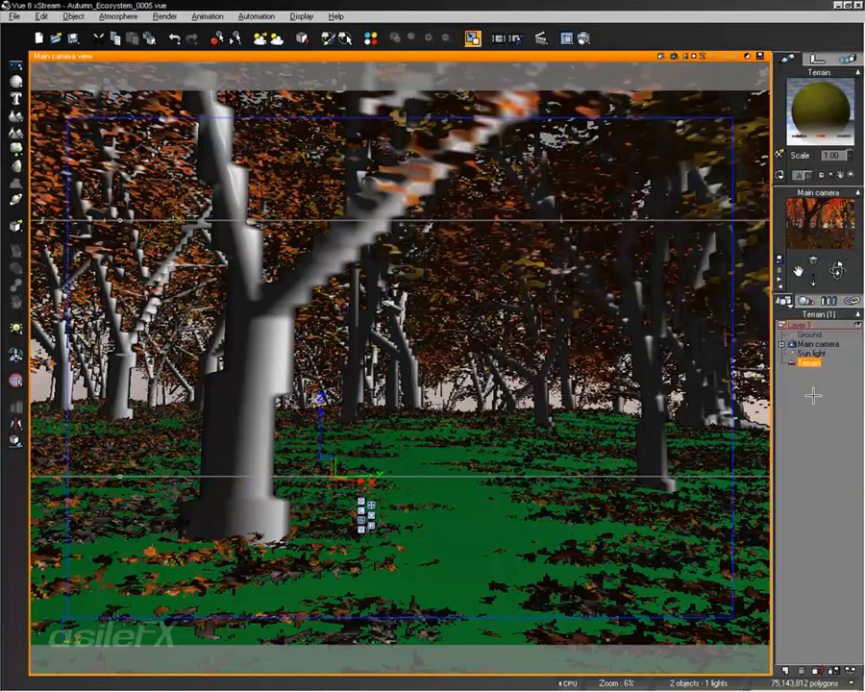
pyautogui.click(813, 396)
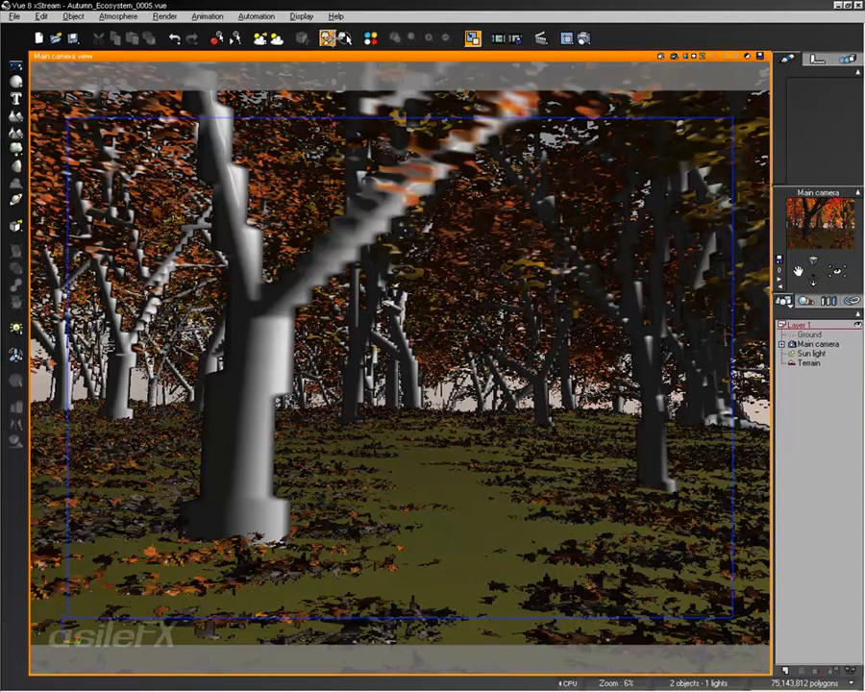
# Select the instances around the large foreground trunk with the EcoSystem Selector and move them to the Global EcoSystem
pyautogui.click(344, 37)
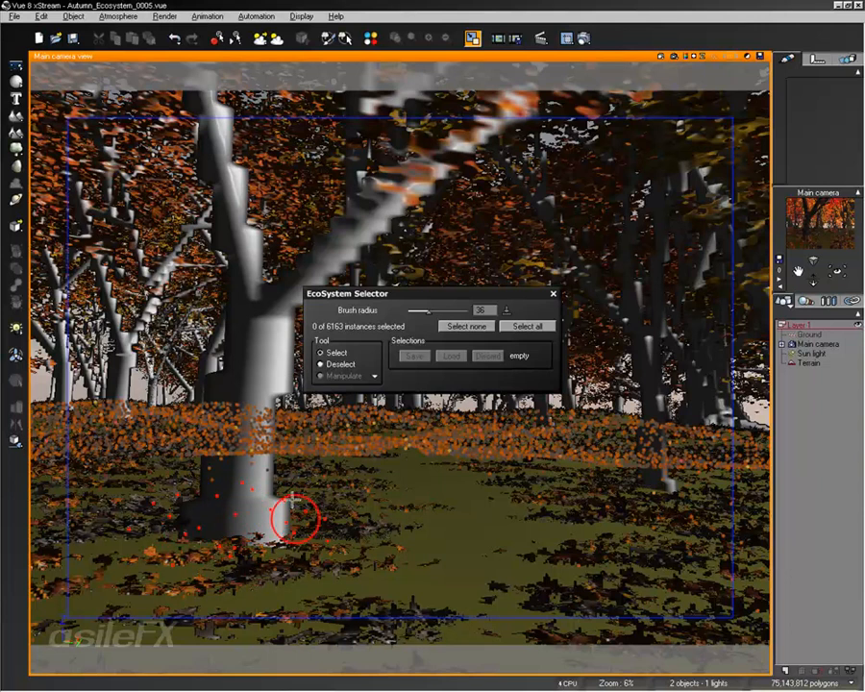
pyautogui.click(290, 504)
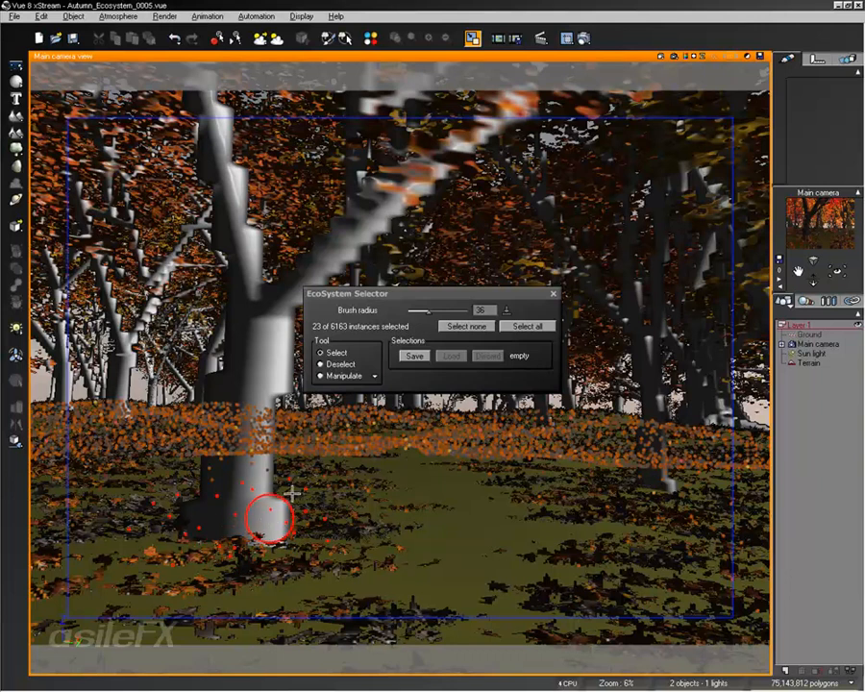
pyautogui.click(346, 376)
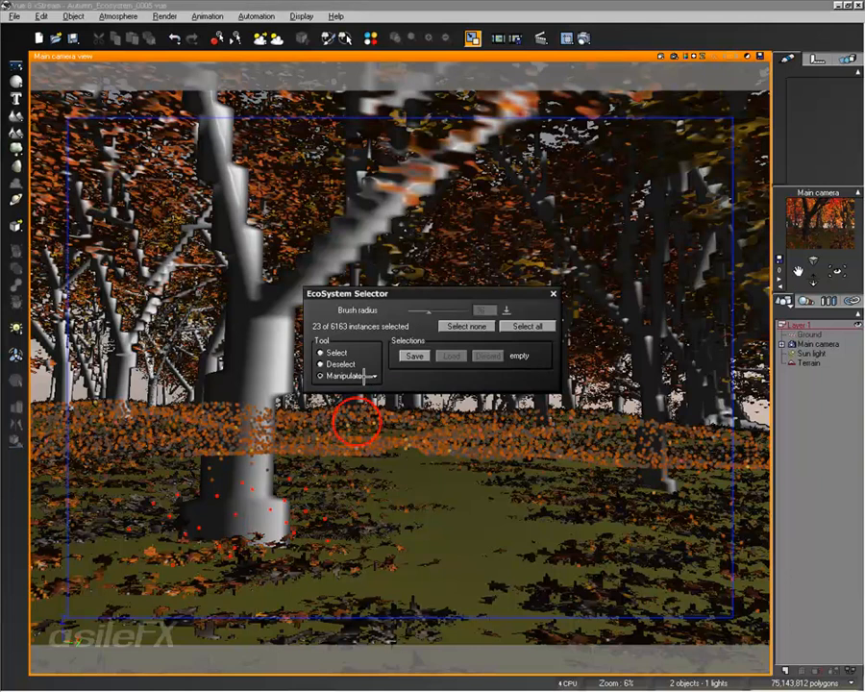
pyautogui.click(375, 376)
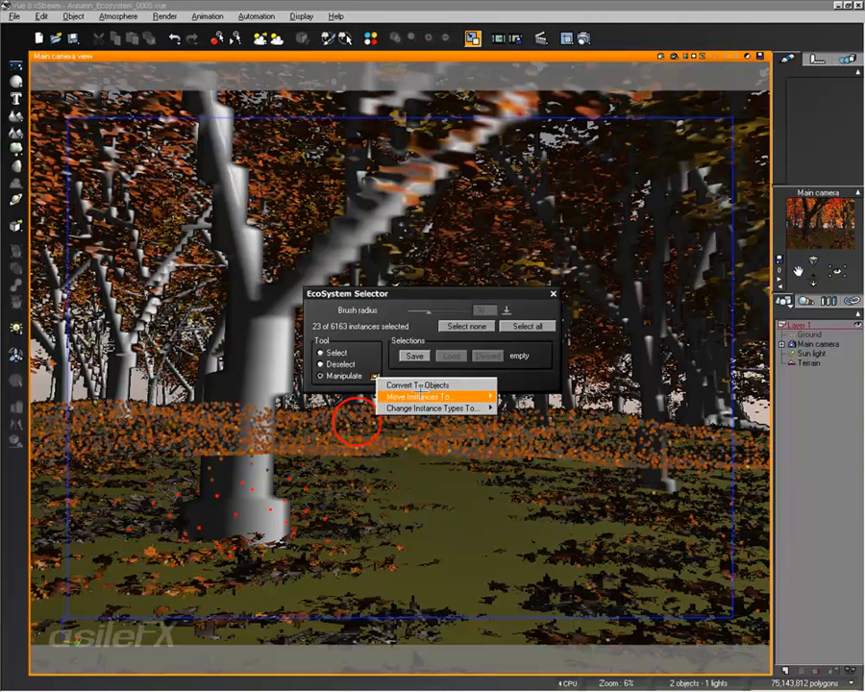
pyautogui.moveTo(423, 394)
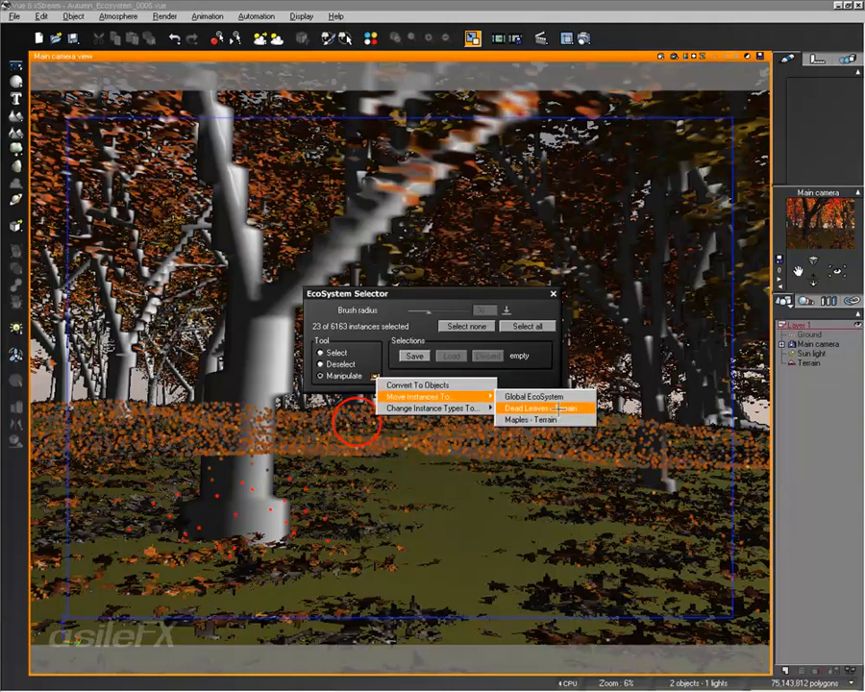
pyautogui.moveTo(472, 408)
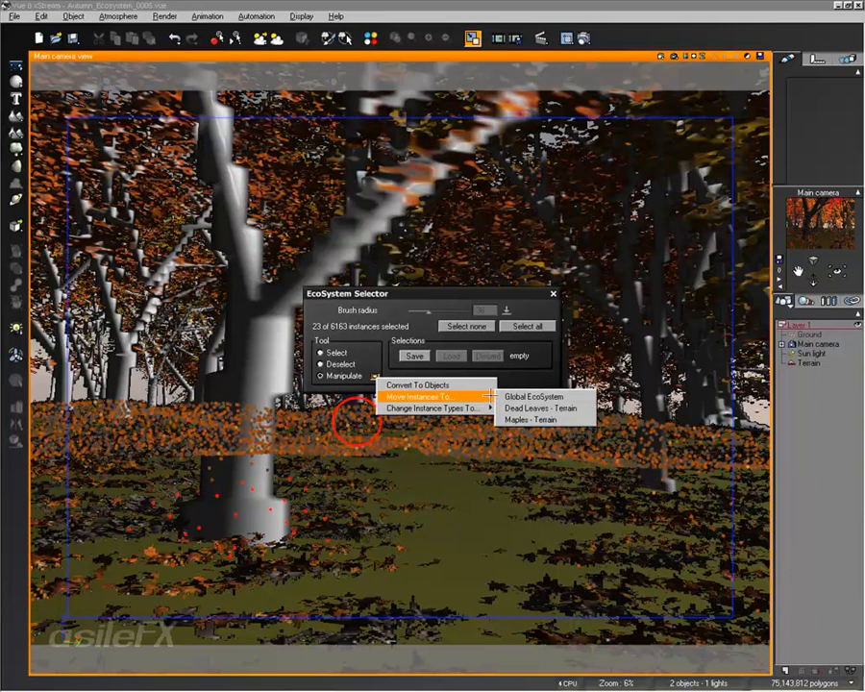
pyautogui.click(510, 396)
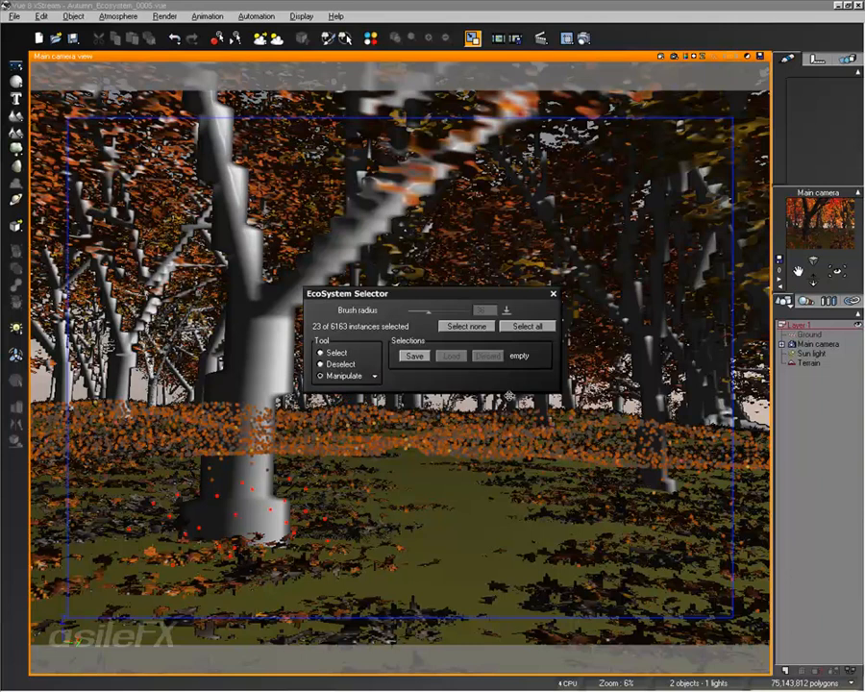
pyautogui.click(552, 293)
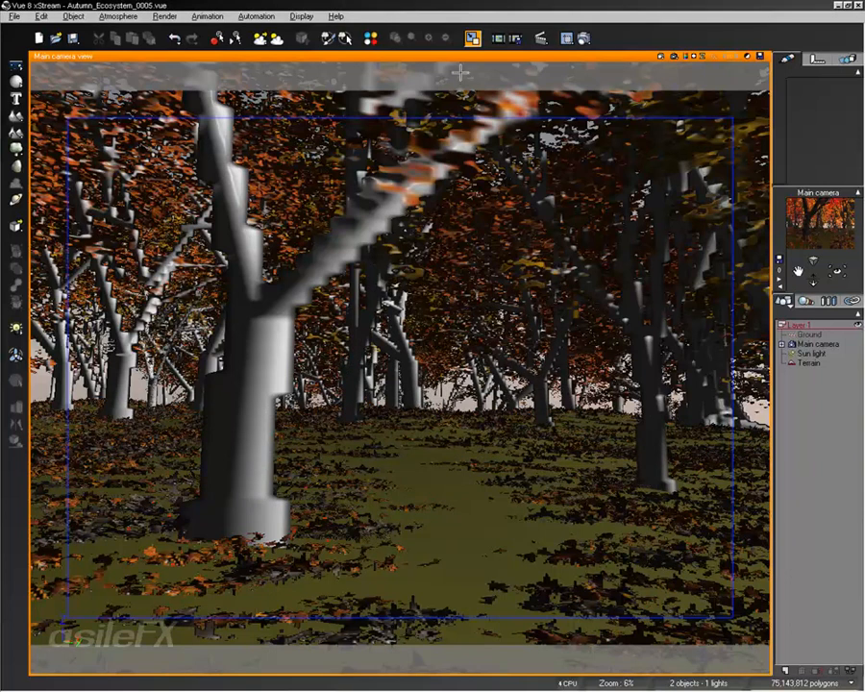
# Remove DeadLeaves_001, DeadLeaves_003 and DeadLeaves_002 from the global population in the EcoSystem Painter, keeping the Red Maple Tree
pyautogui.click(327, 40)
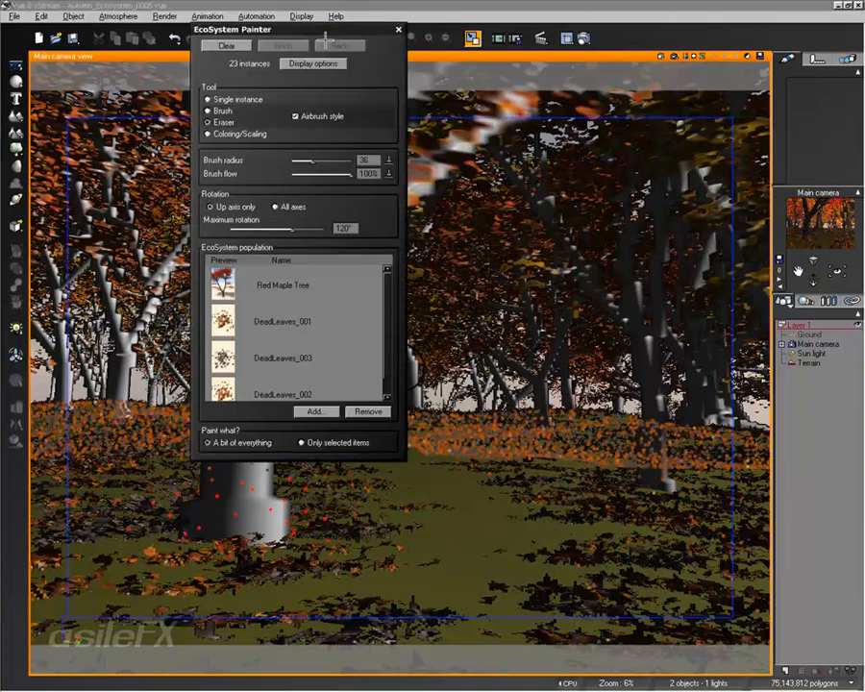
pyautogui.moveTo(326, 32)
pyautogui.mouseDown()
pyautogui.moveTo(418, 58)
pyautogui.moveTo(597, 69)
pyautogui.mouseUp()
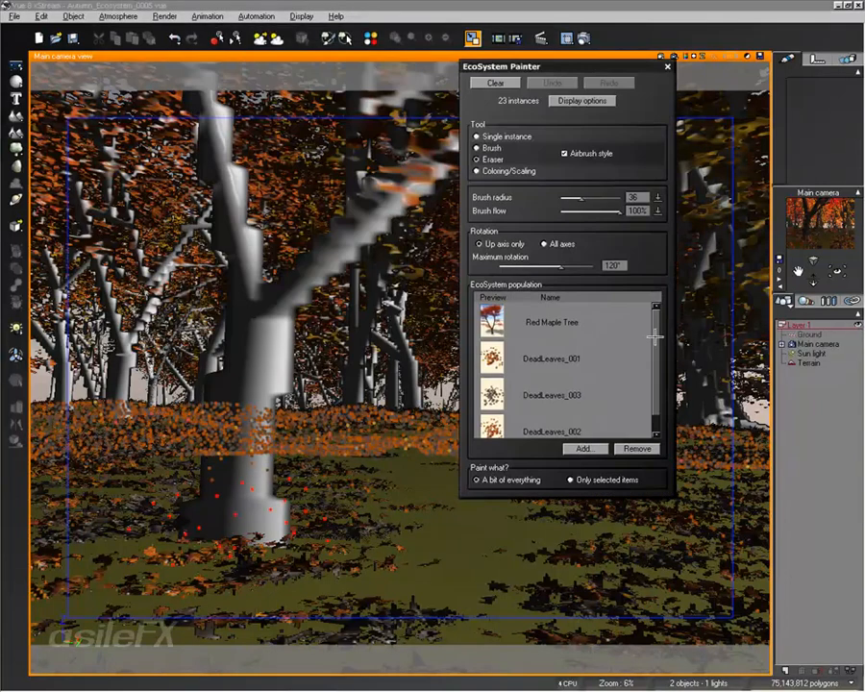
pyautogui.click(538, 323)
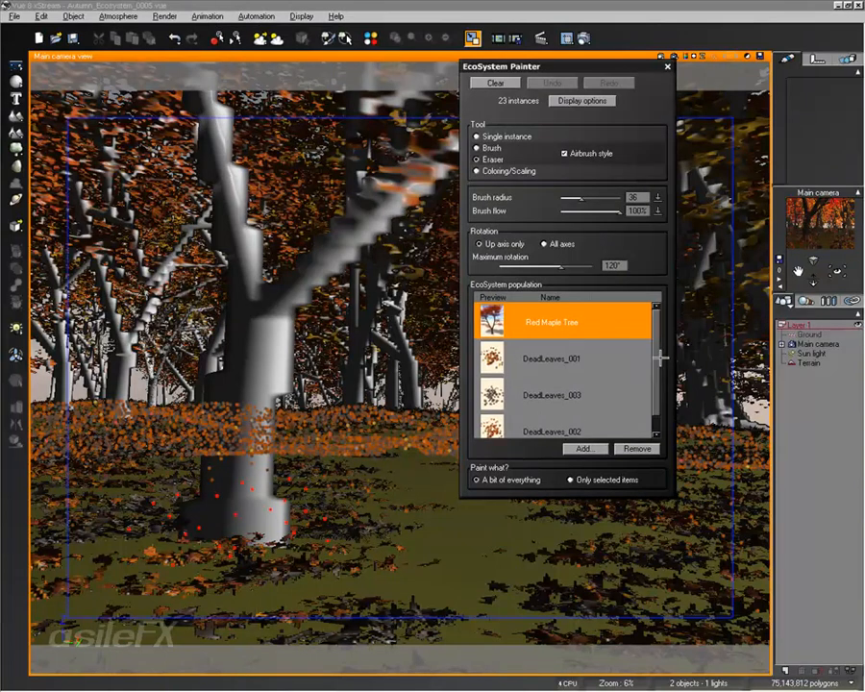
pyautogui.scroll(-1, 661, 358)
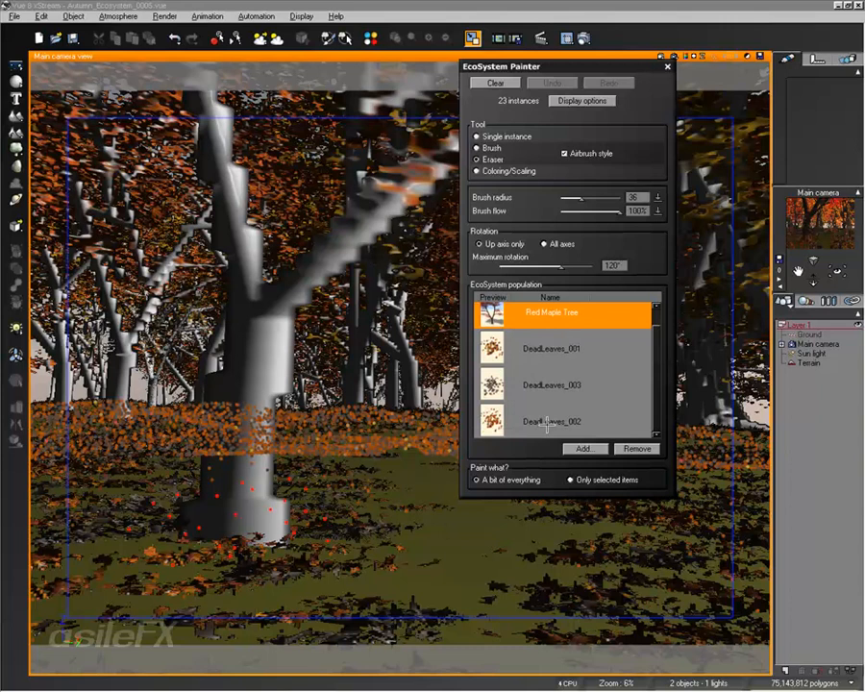
pyautogui.scroll(1, 547, 423)
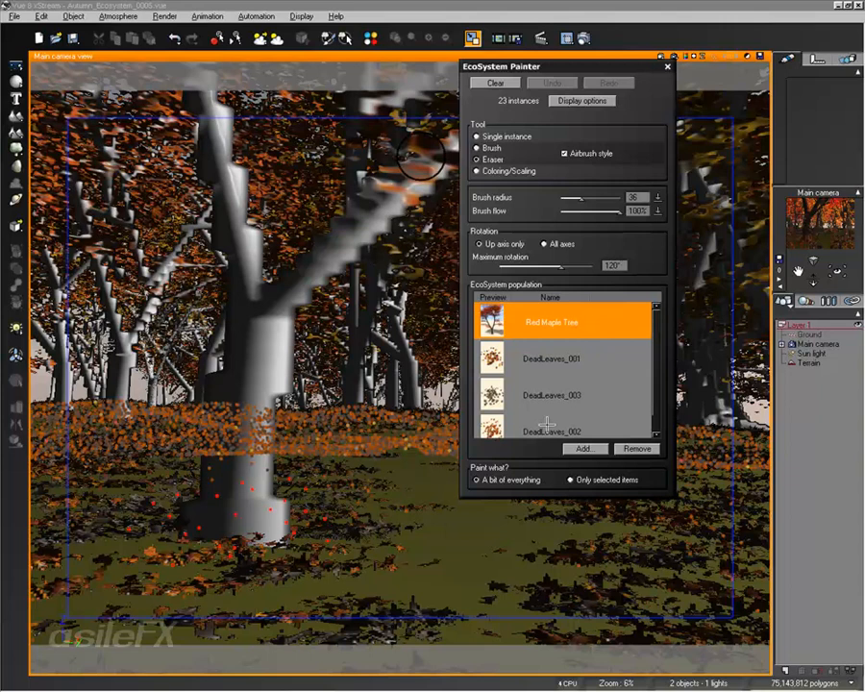
pyautogui.click(548, 360)
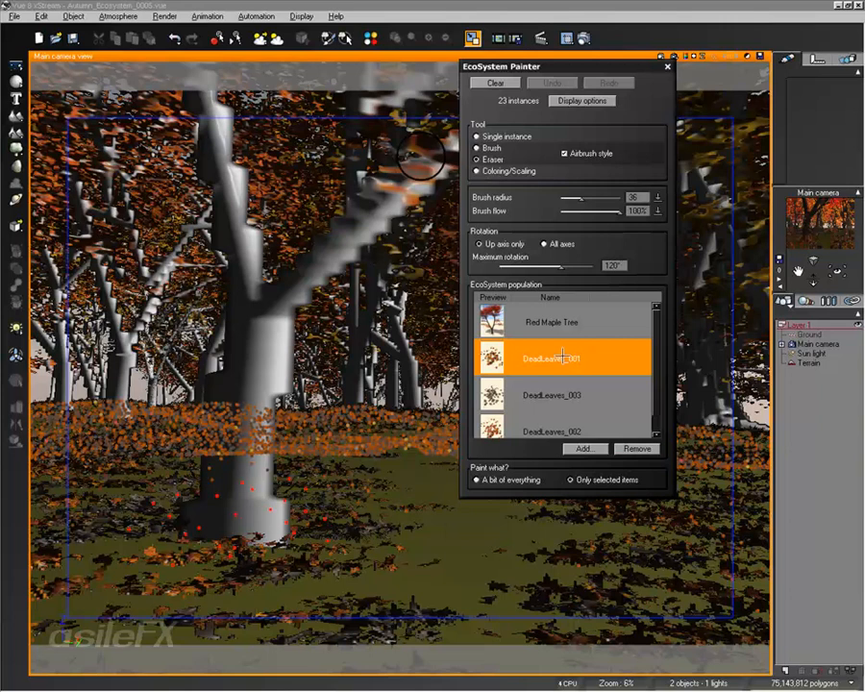
pyautogui.click(594, 395)
pyautogui.click(589, 431)
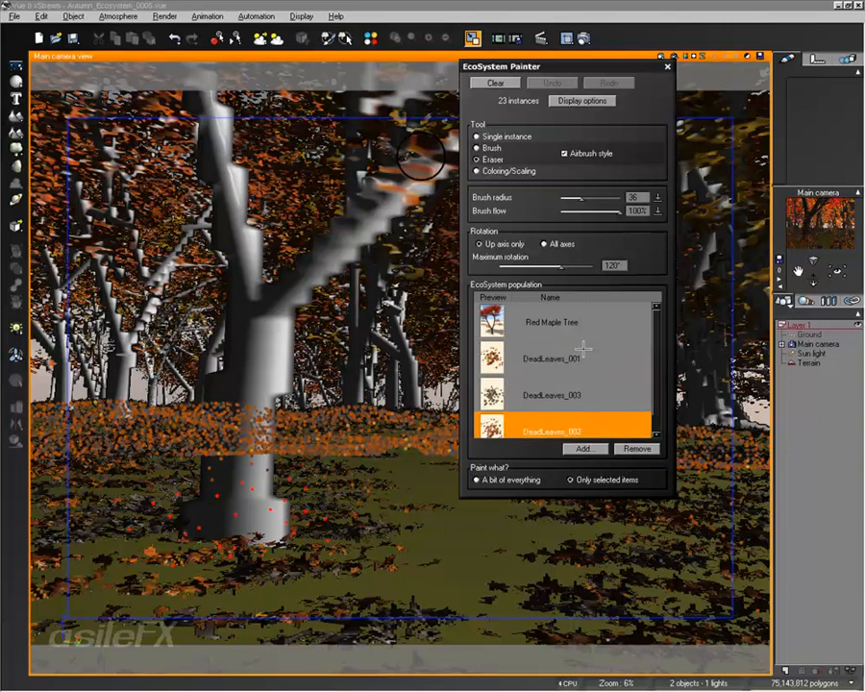
pyautogui.click(580, 354)
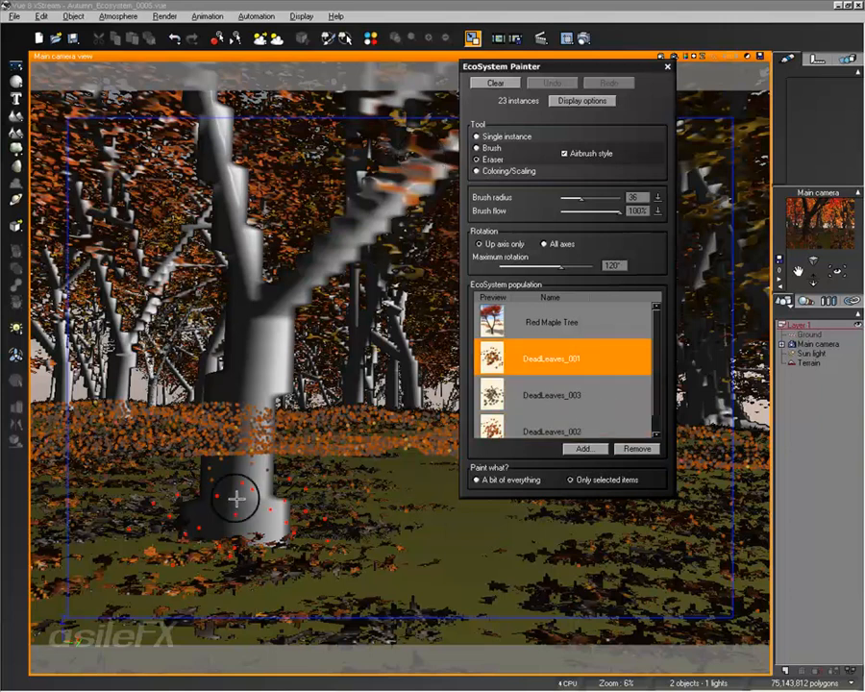
pyautogui.click(630, 449)
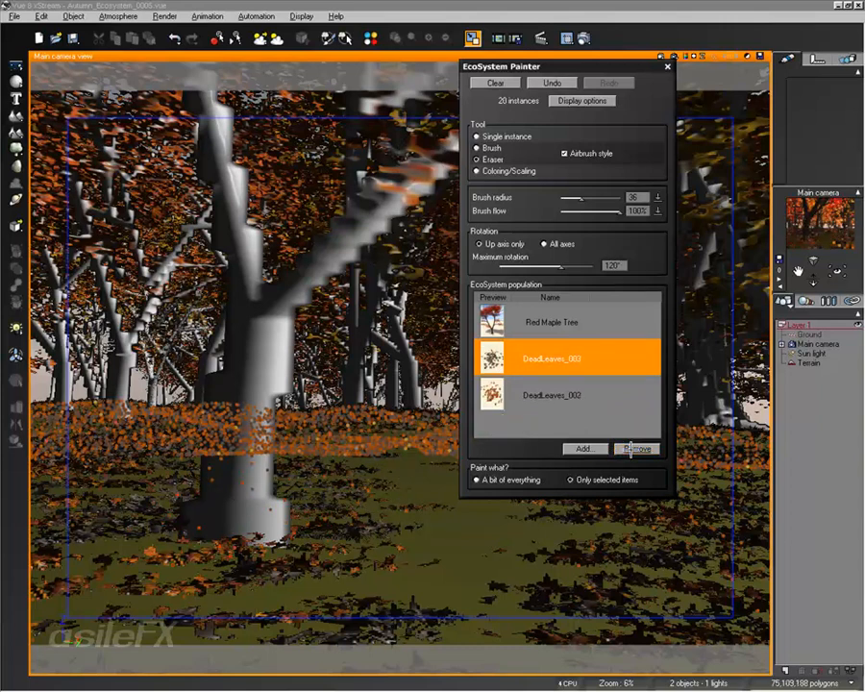
pyautogui.click(630, 449)
pyautogui.click(630, 449)
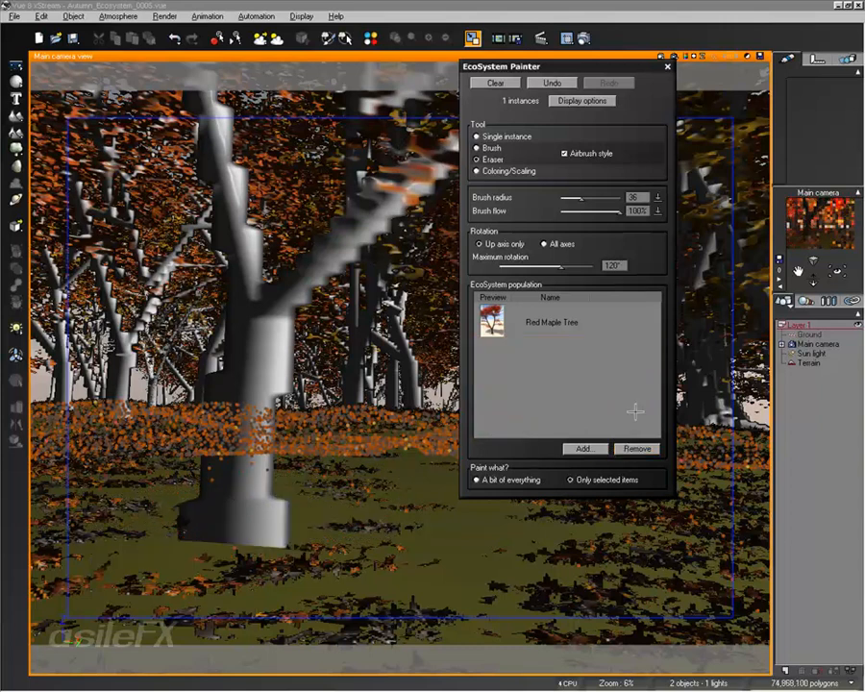
pyautogui.click(665, 65)
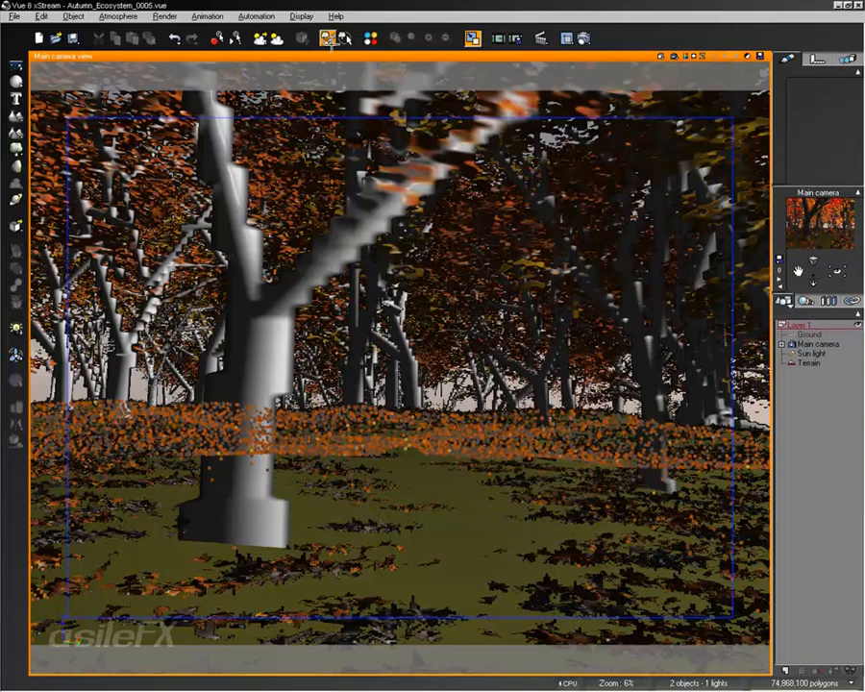
# Select the large foreground maple's single instance at its trunk base with the EcoSystem Selector and convert it to an object
pyautogui.click(328, 38)
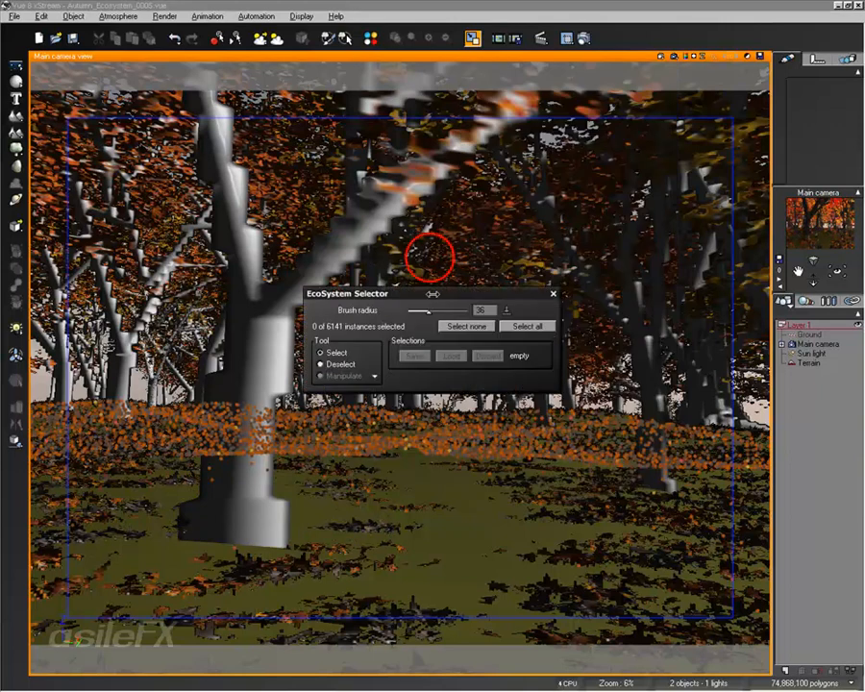
pyautogui.click(235, 526)
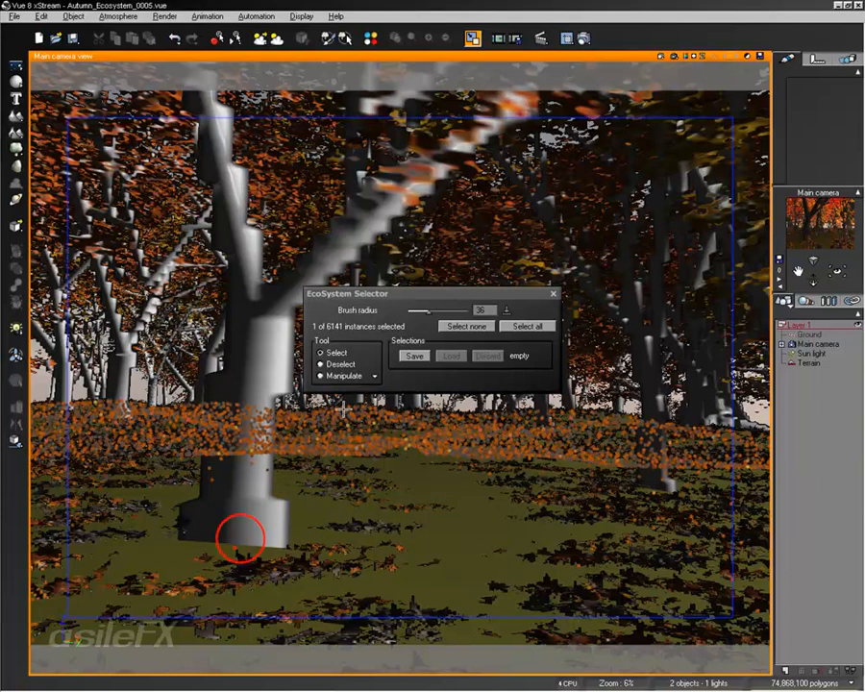
pyautogui.click(374, 378)
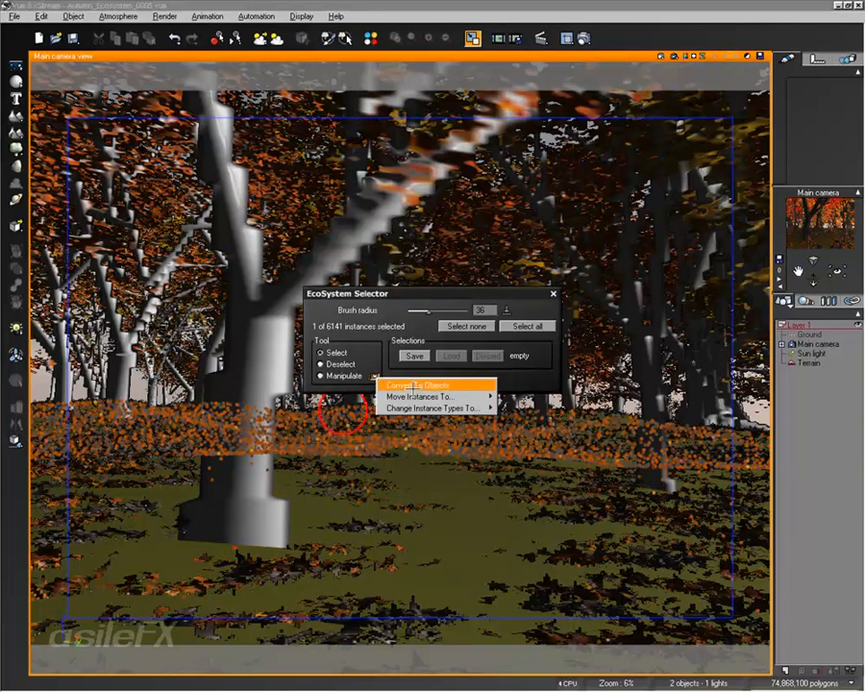
pyautogui.click(414, 385)
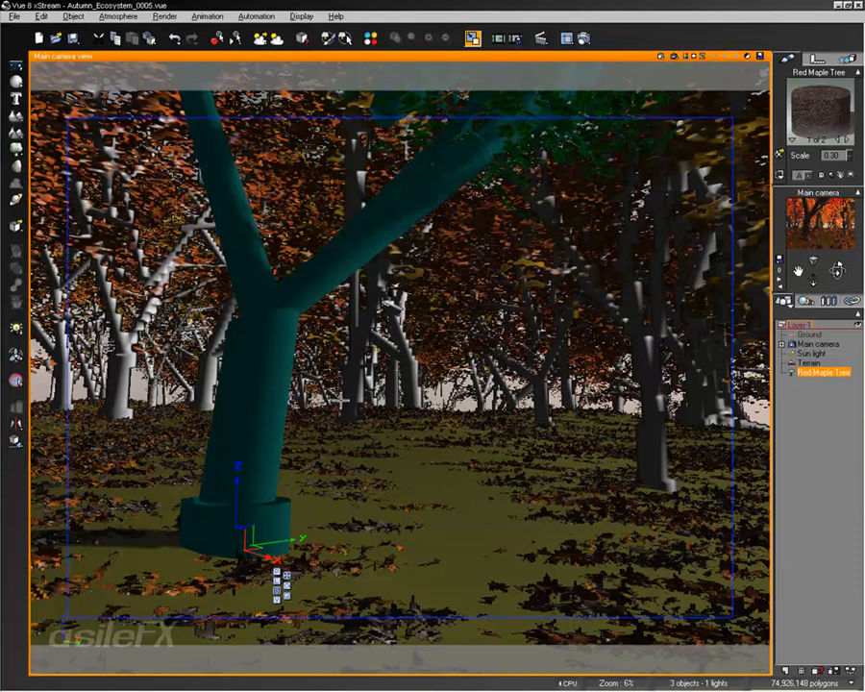
# Generate a new variation of the converted Red Maple Tree in the Plant Editor, accept it, and deselect the tree
pyautogui.rightClick(222, 375)
pyautogui.click(270, 279)
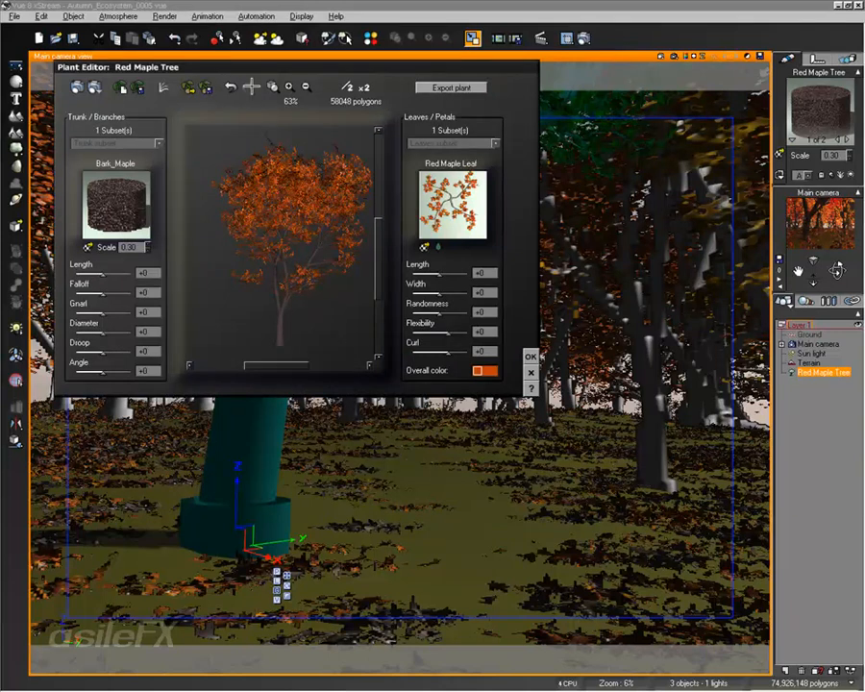
pyautogui.click(289, 87)
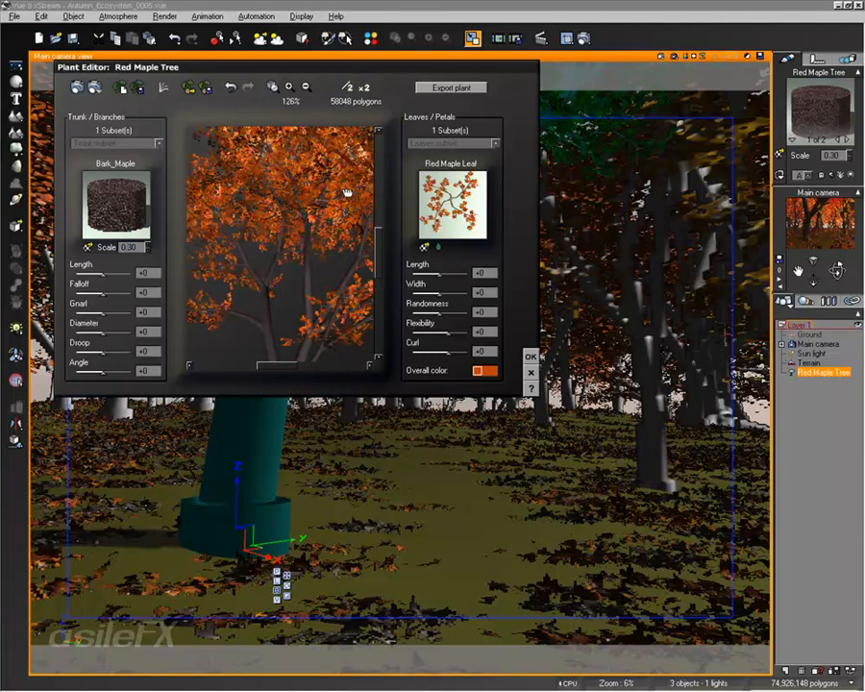
pyautogui.moveTo(377, 233)
pyautogui.mouseDown()
pyautogui.moveTo(383, 260)
pyautogui.moveTo(383, 251)
pyautogui.mouseUp()
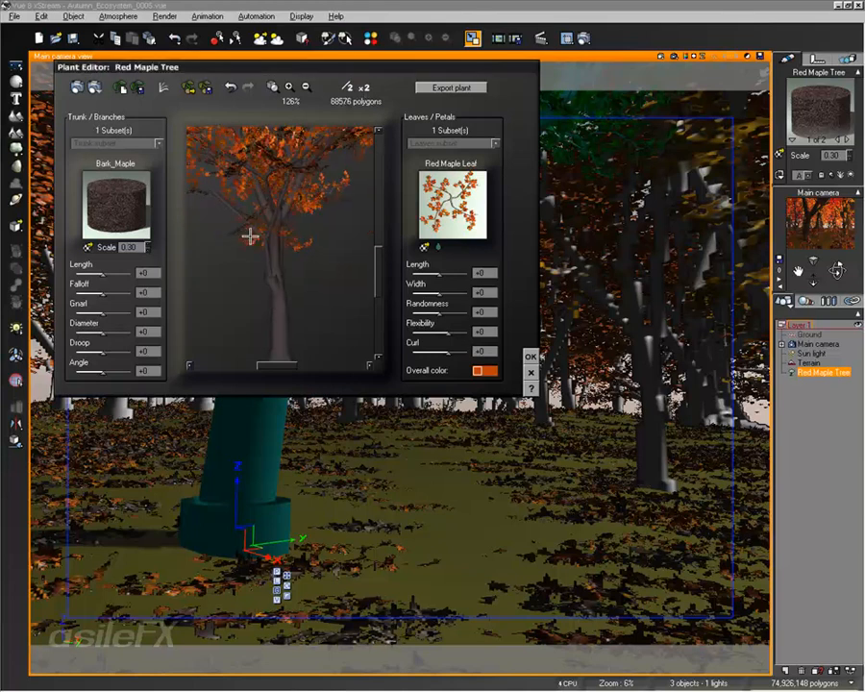
pyautogui.click(529, 356)
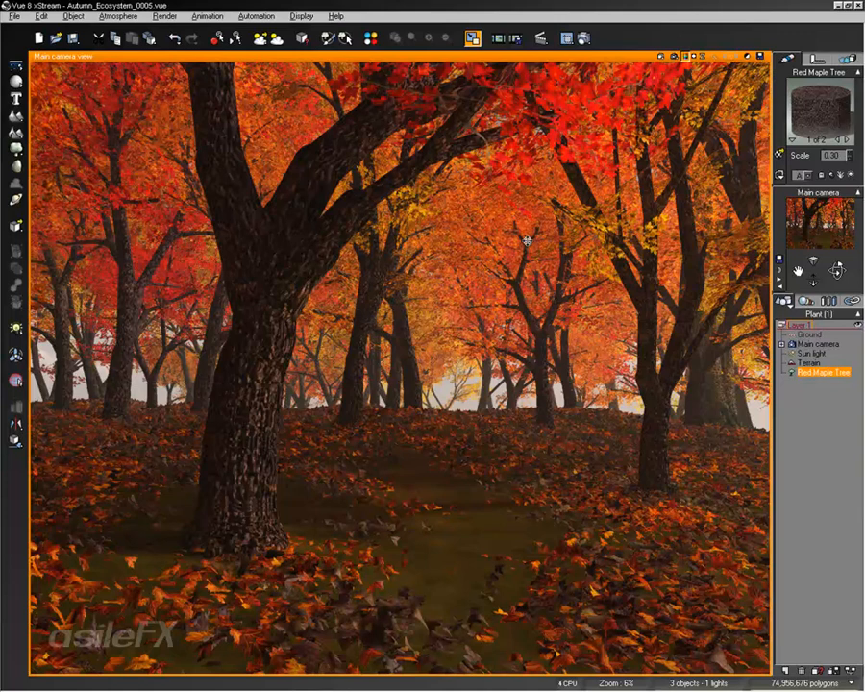
pyautogui.click(821, 391)
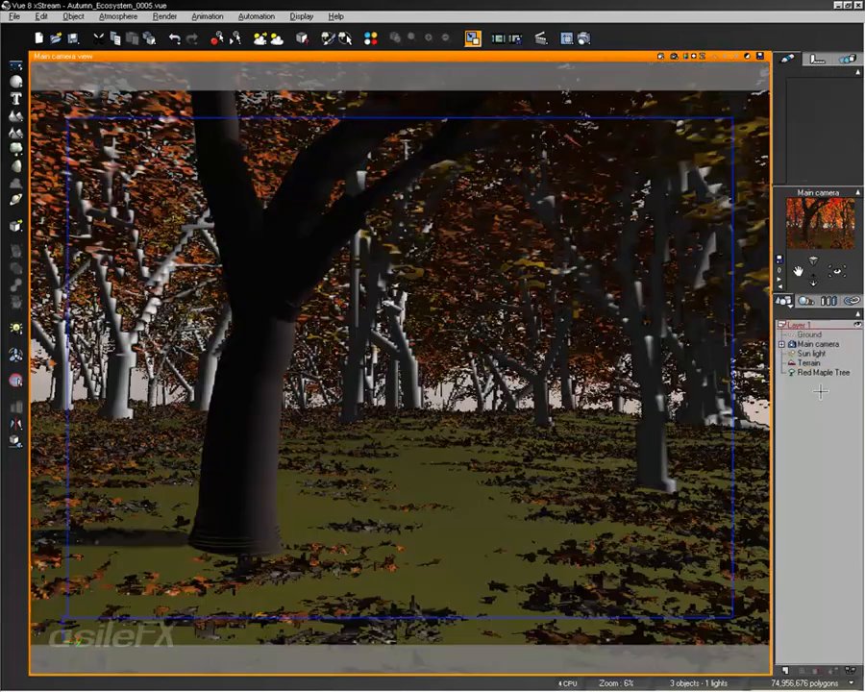
# Examine the Red Maple Tree's Replace By (Keep Proportions) and Replace By (Fit Object) choices and the Plant Editor's species loading option
pyautogui.click(820, 372)
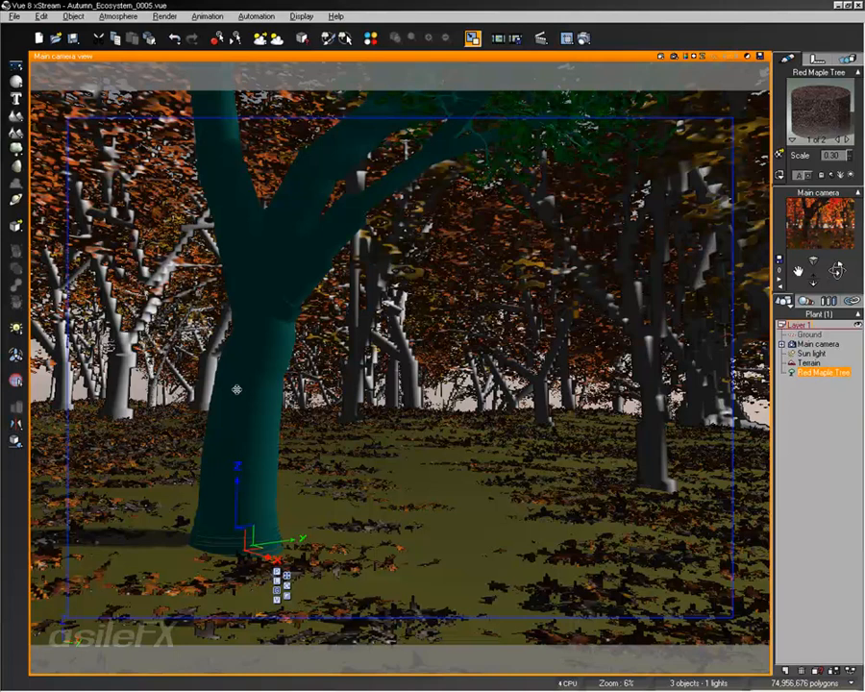
pyautogui.rightClick(264, 342)
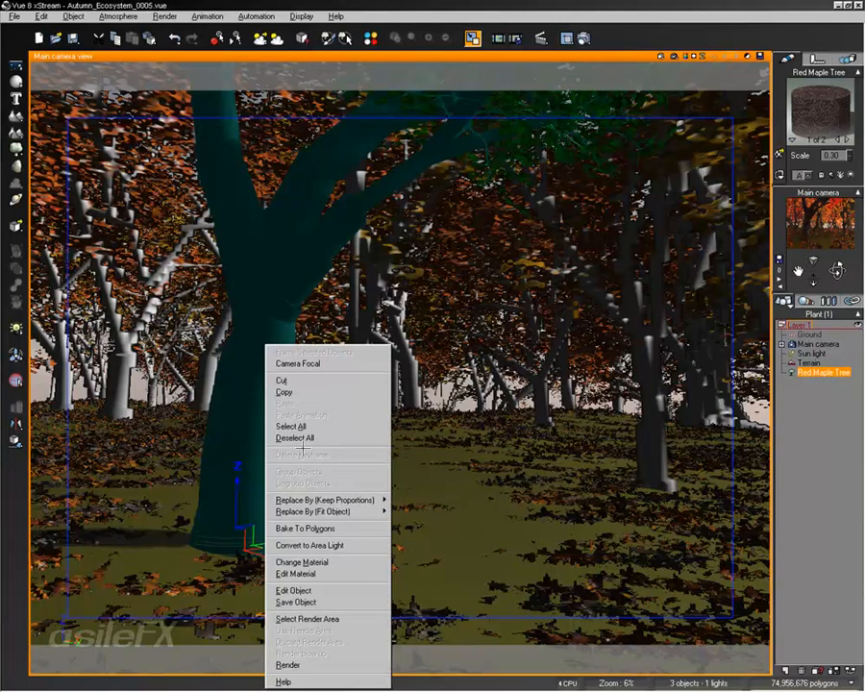
pyautogui.moveTo(348, 498)
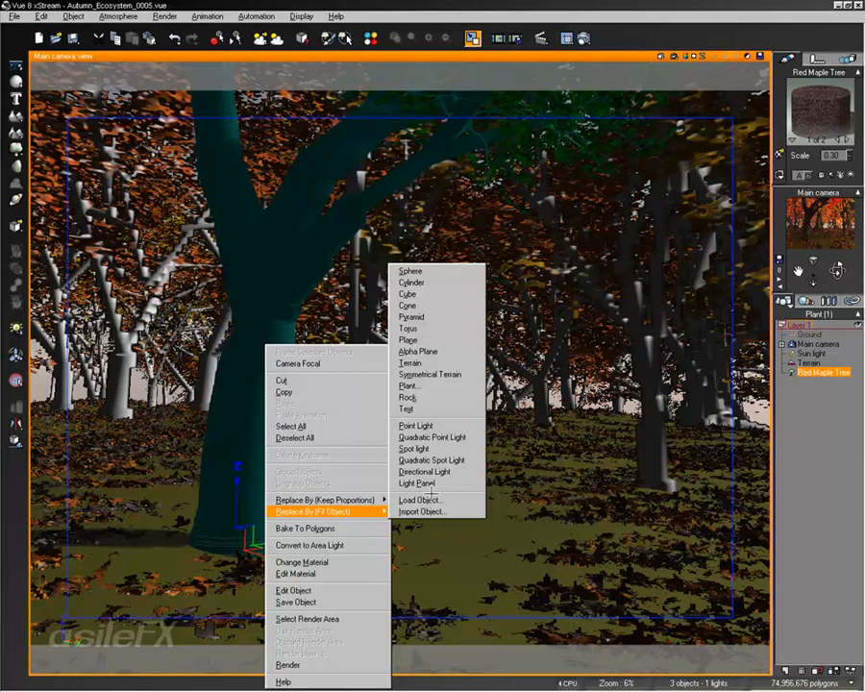
pyautogui.moveTo(383, 498)
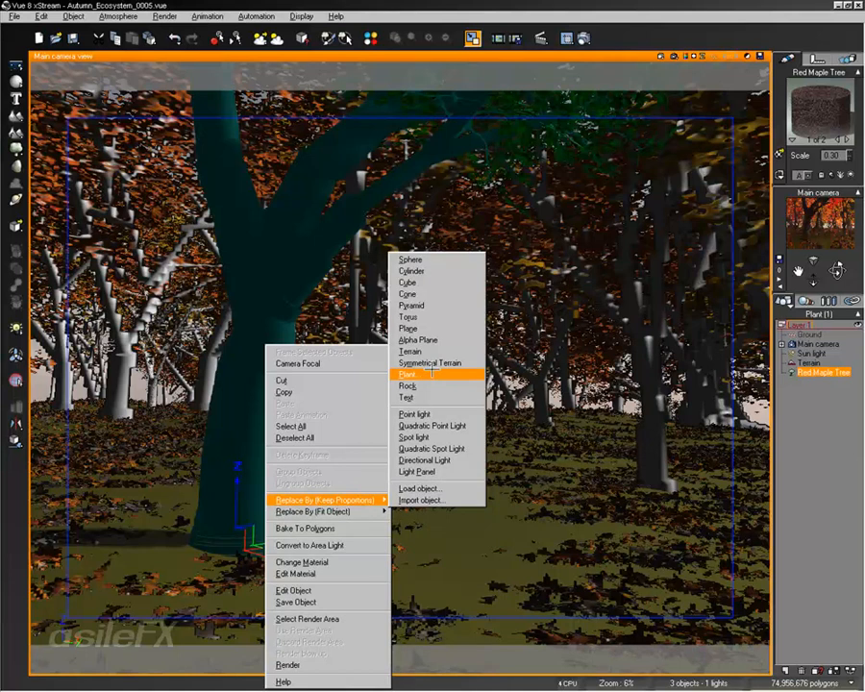
pyautogui.rightClick(237, 305)
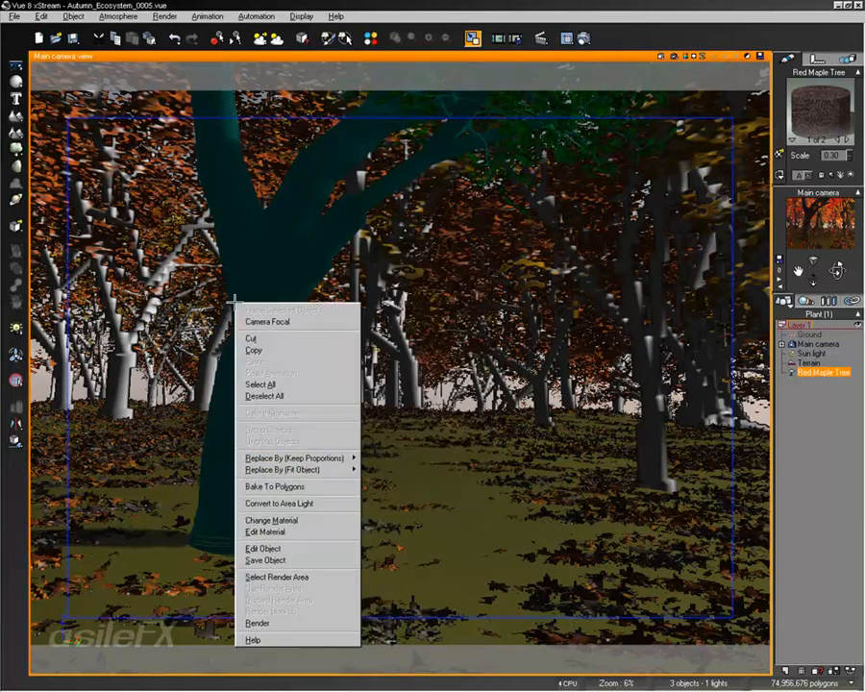
pyautogui.click(279, 549)
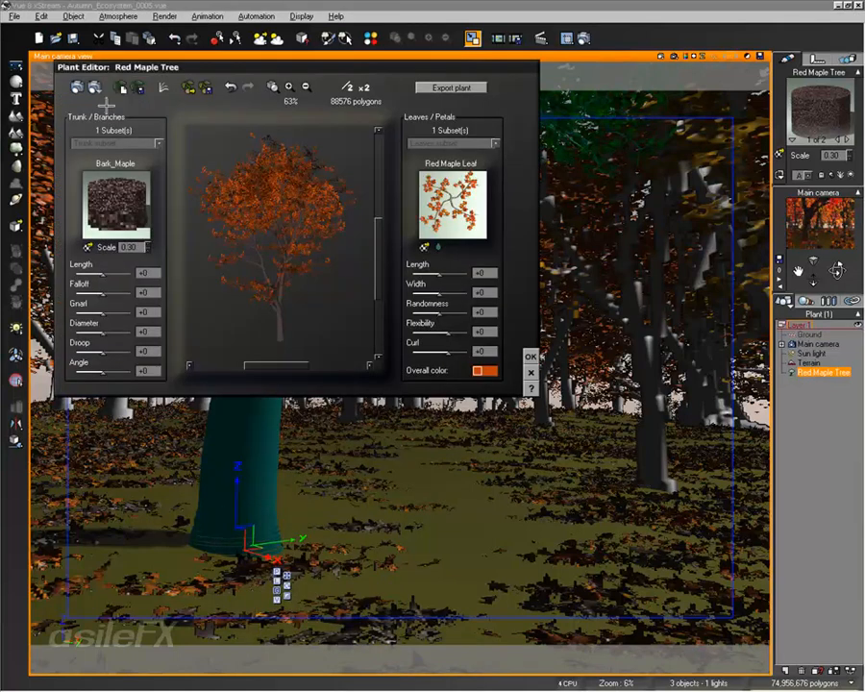
pyautogui.click(190, 86)
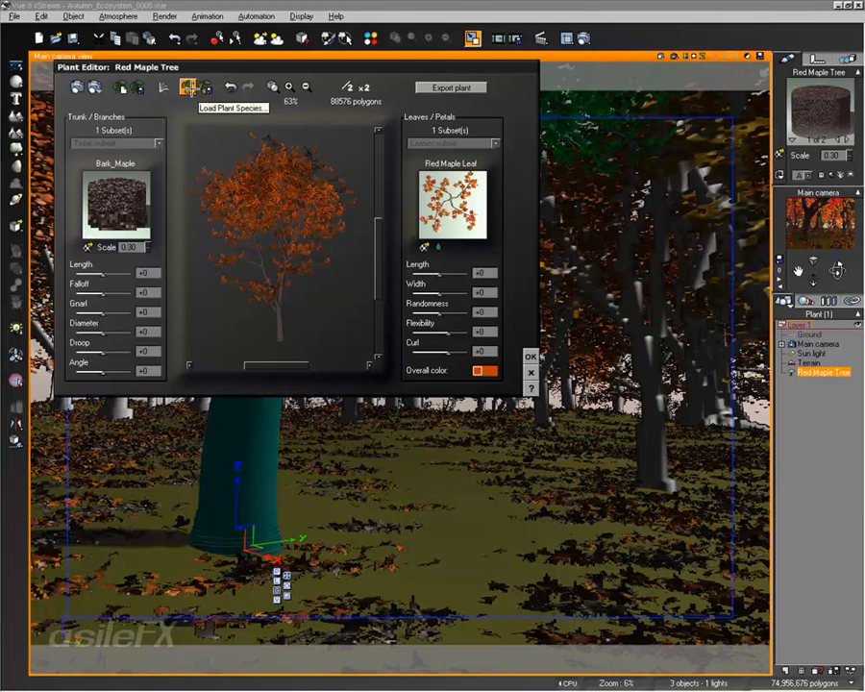
pyautogui.click(530, 373)
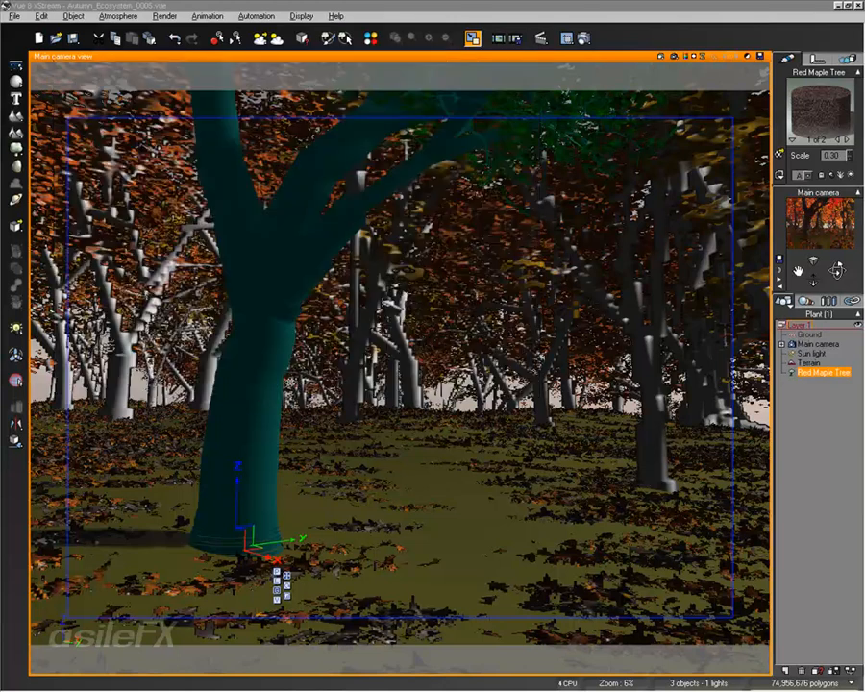
pyautogui.rightClick(200, 251)
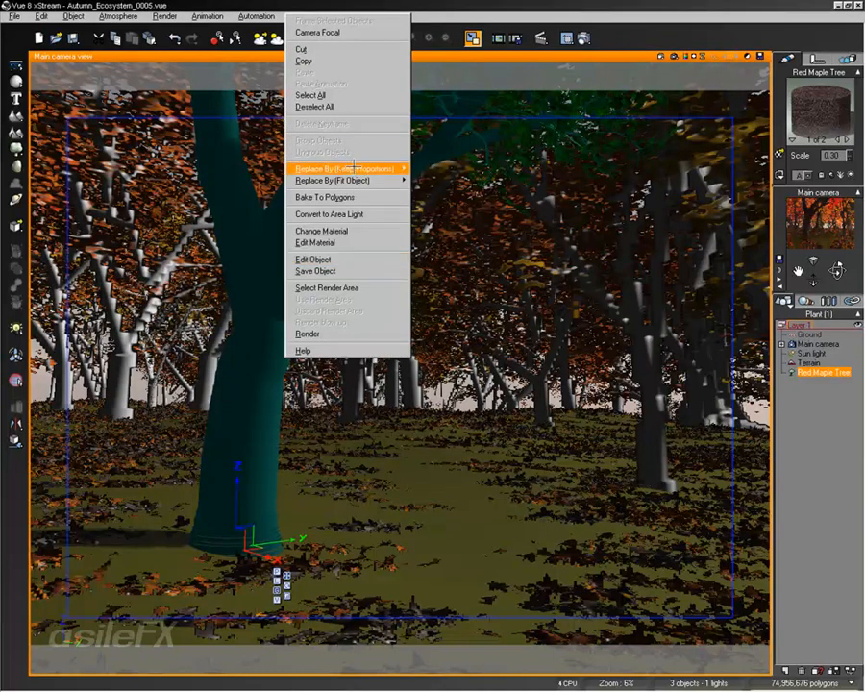
pyautogui.click(580, 5)
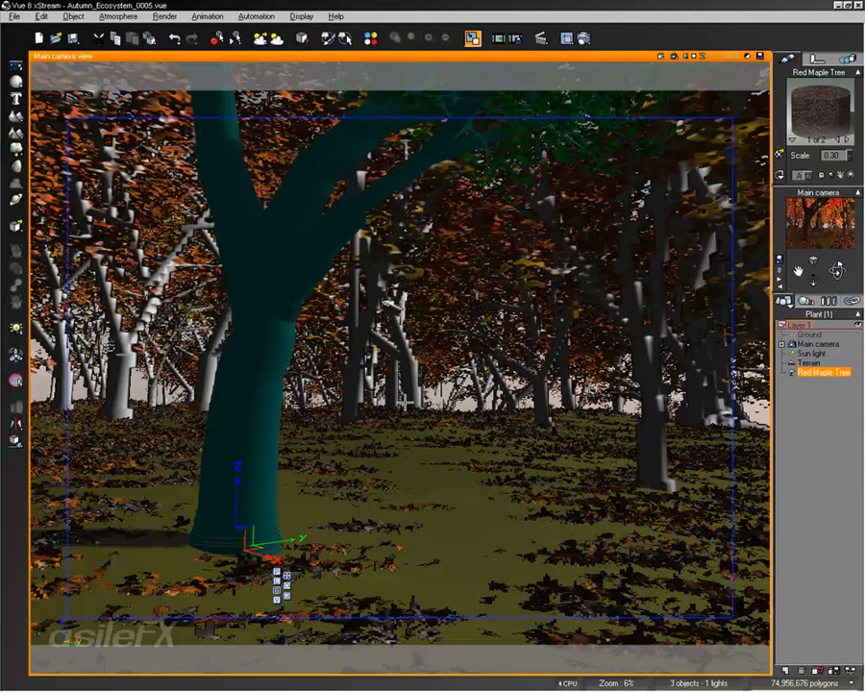
pyautogui.rightClick(287, 456)
pyautogui.moveTo(378, 262)
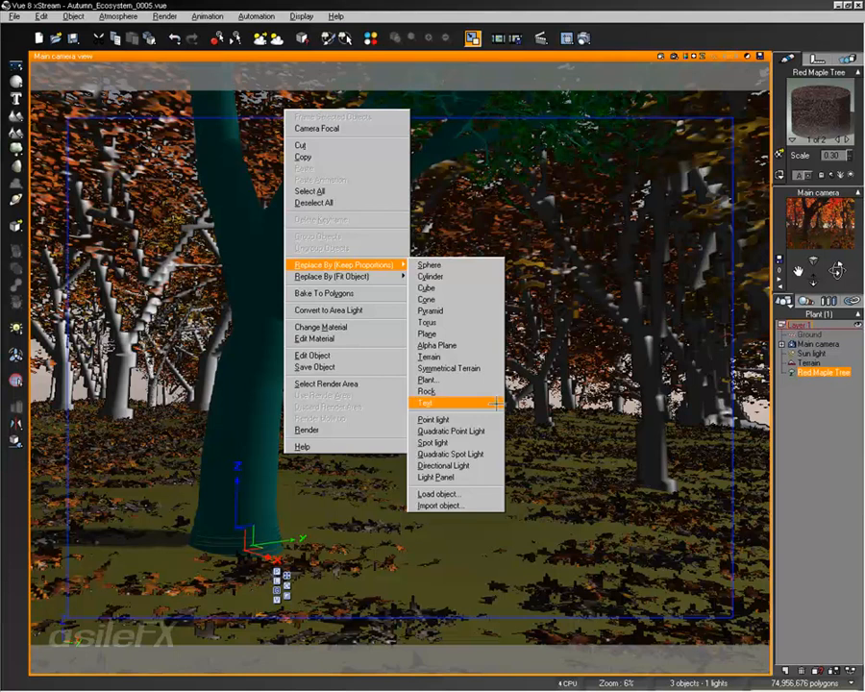
pyautogui.click(443, 5)
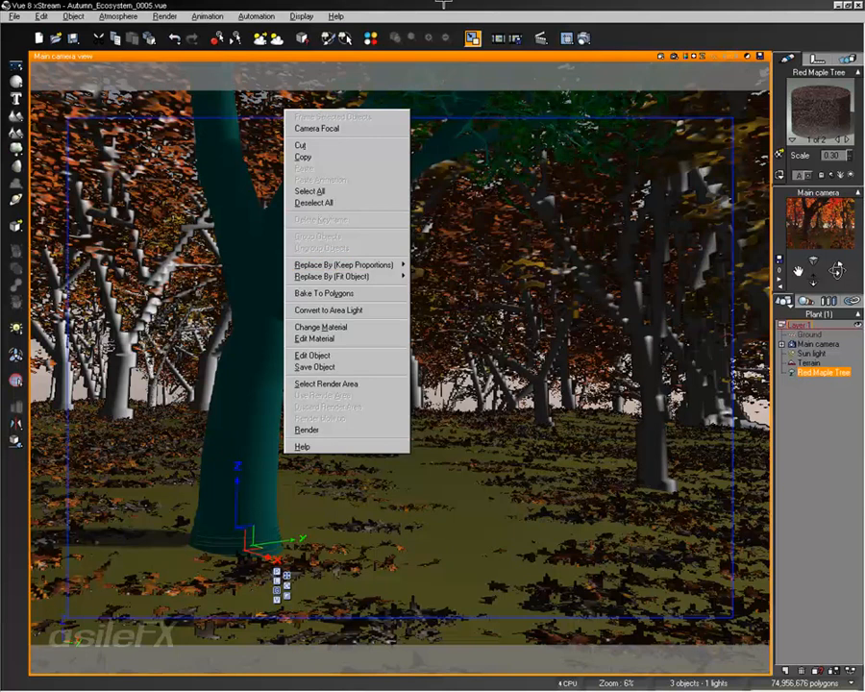
# Change the foreground tree's species to Autumn White Birch from the Trees collection in the Plant Editor and accept it
pyautogui.rightClick(269, 354)
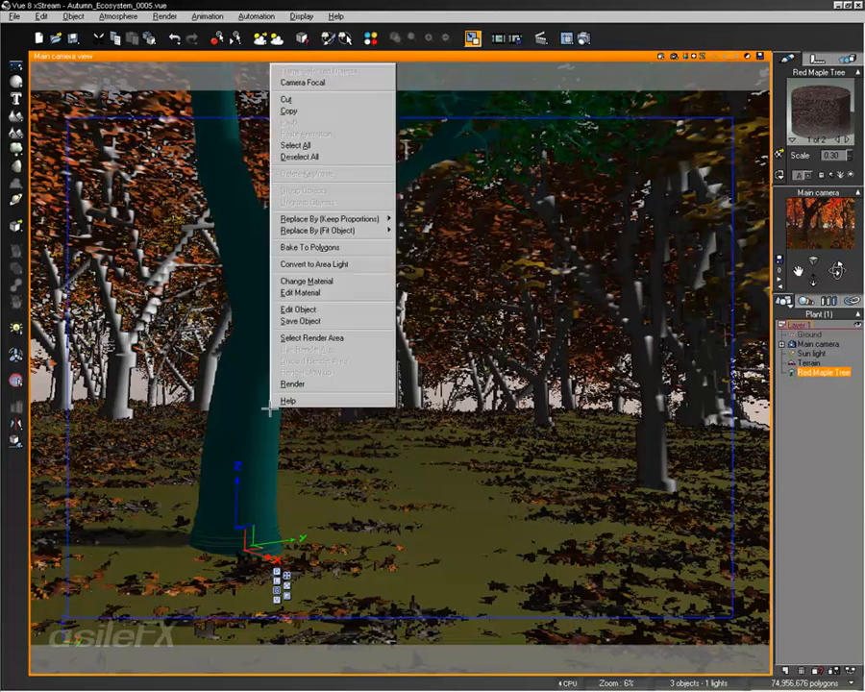
pyautogui.click(343, 309)
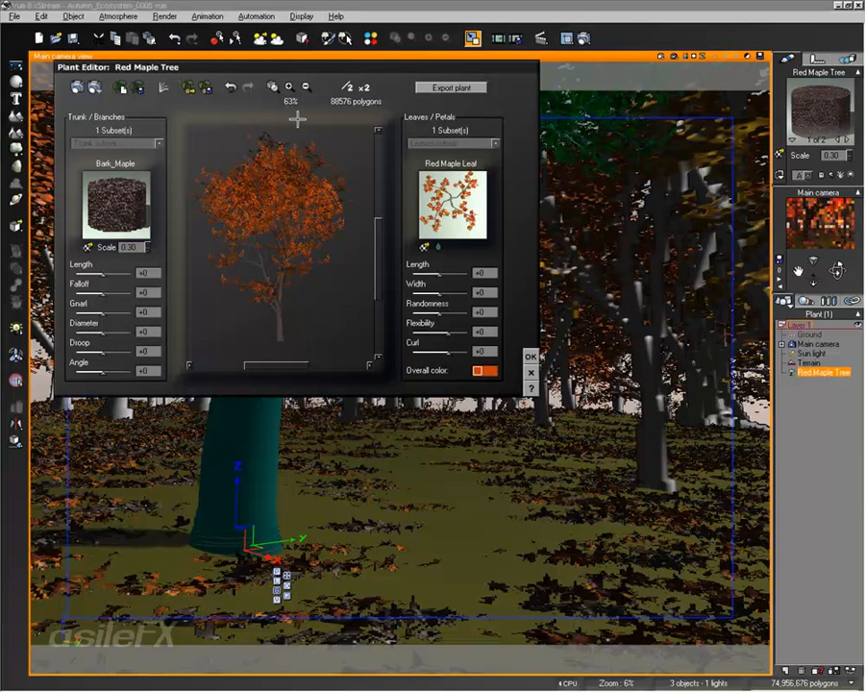
pyautogui.click(197, 89)
pyautogui.click(75, 262)
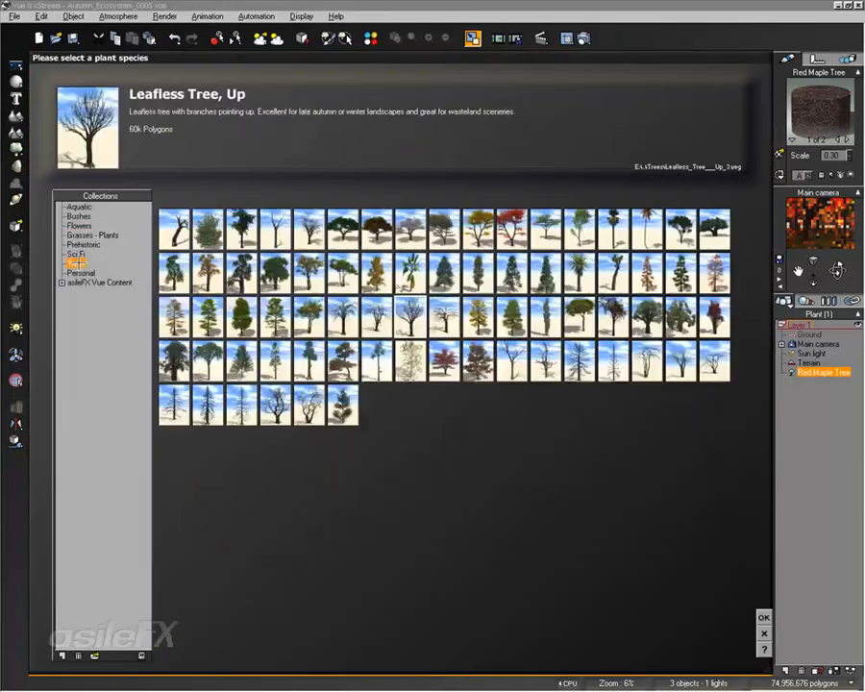
pyautogui.click(408, 267)
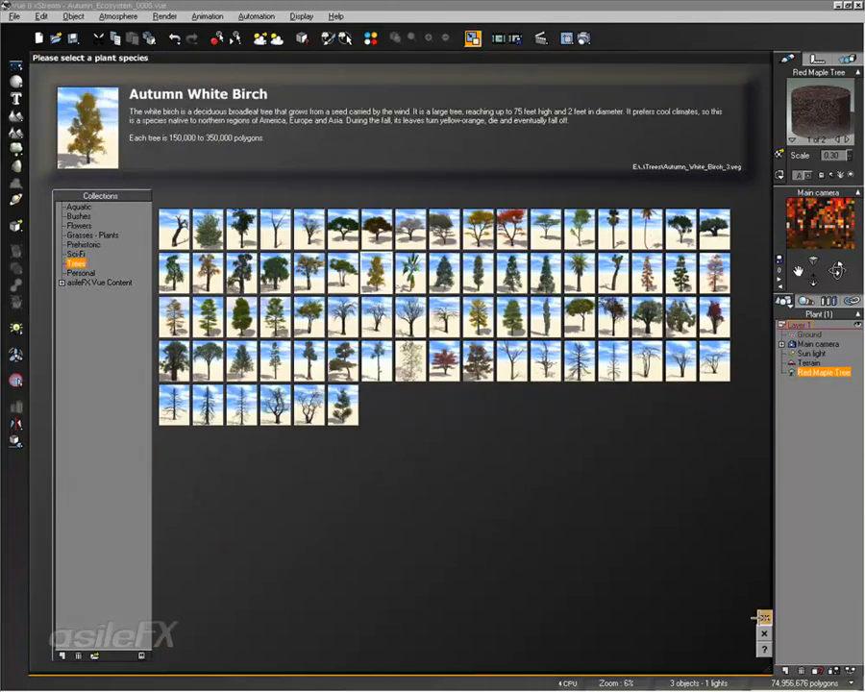
pyautogui.click(763, 618)
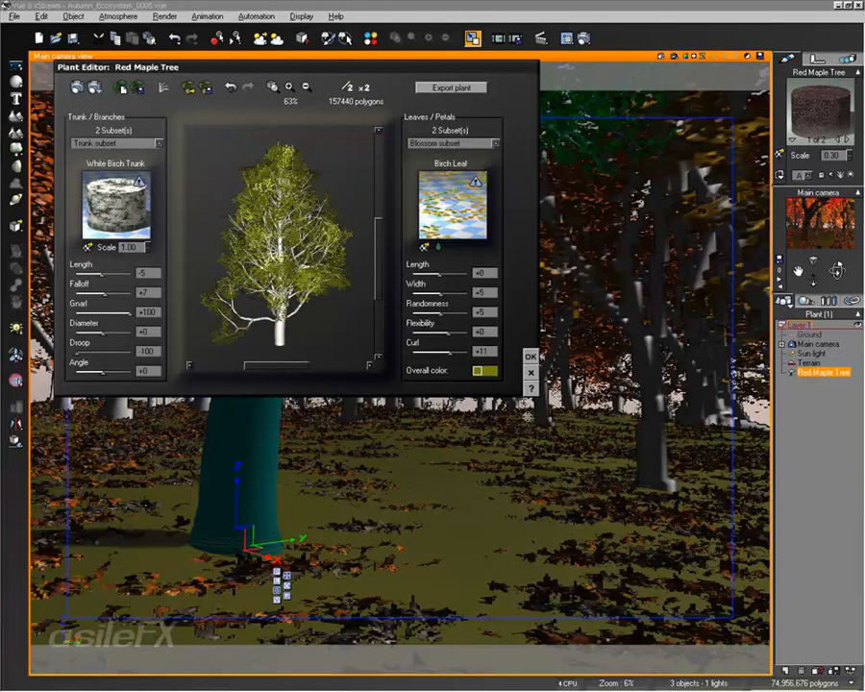
pyautogui.moveTo(262, 211); pyautogui.dragTo(282, 204)
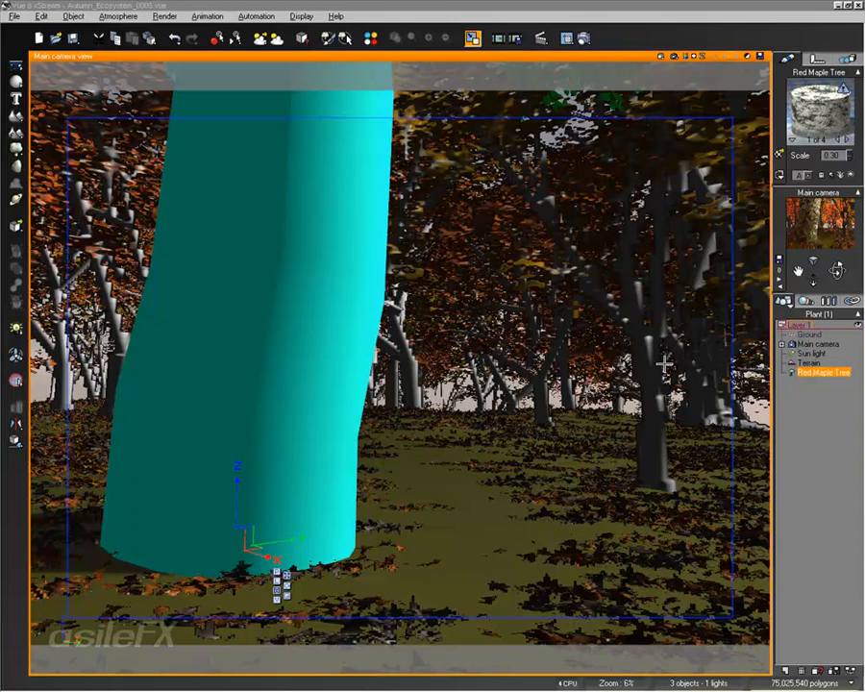
# Scale the foreground birch down uniformly until its branches fit the view, and rotate it about its vertical axis
pyautogui.click(288, 595)
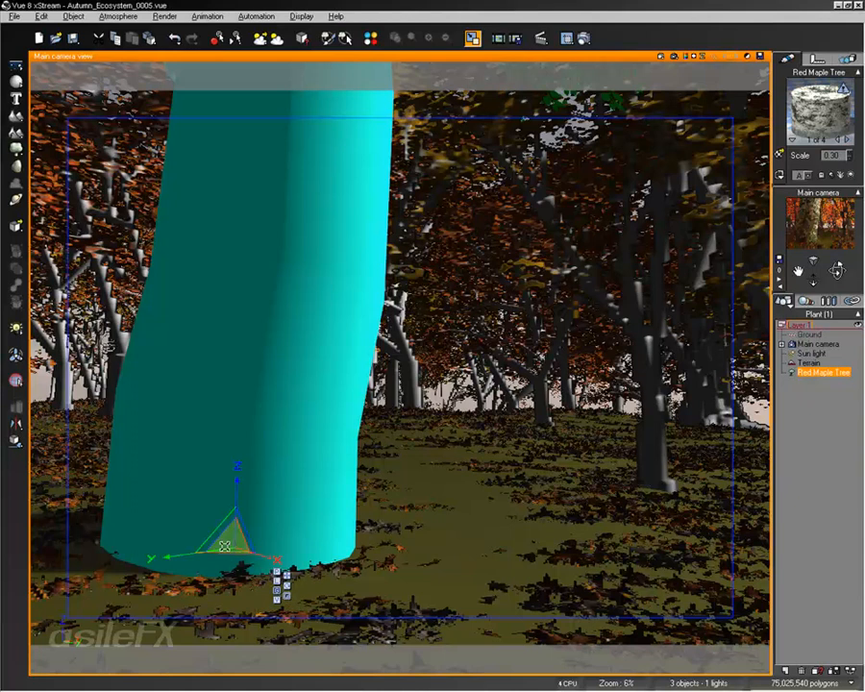
pyautogui.moveTo(227, 549); pyautogui.dragTo(57, 7)
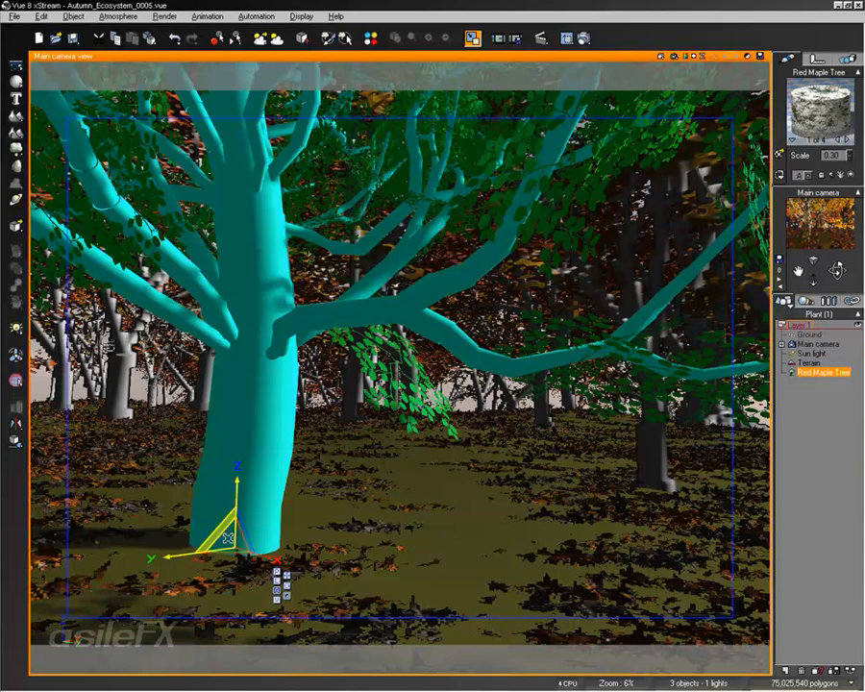
pyautogui.moveTo(227, 544); pyautogui.dragTo(211, 576)
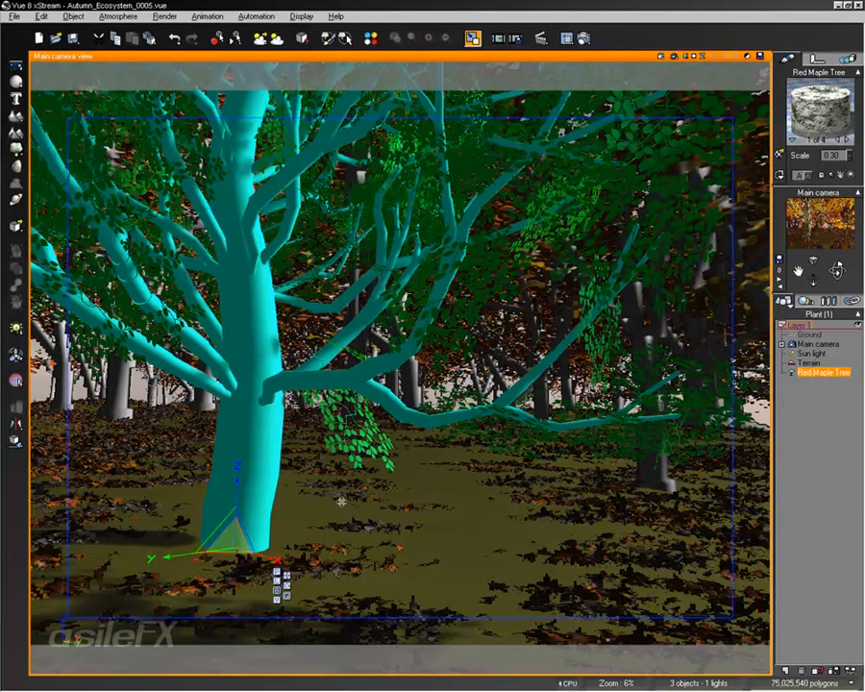
pyautogui.click(287, 586)
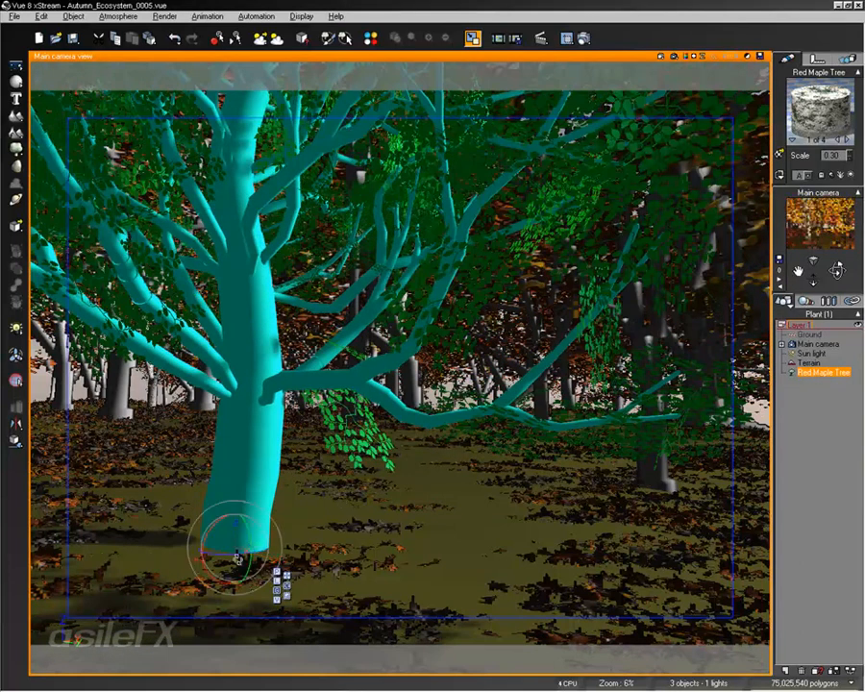
pyautogui.moveTo(237, 560); pyautogui.dragTo(337, 551)
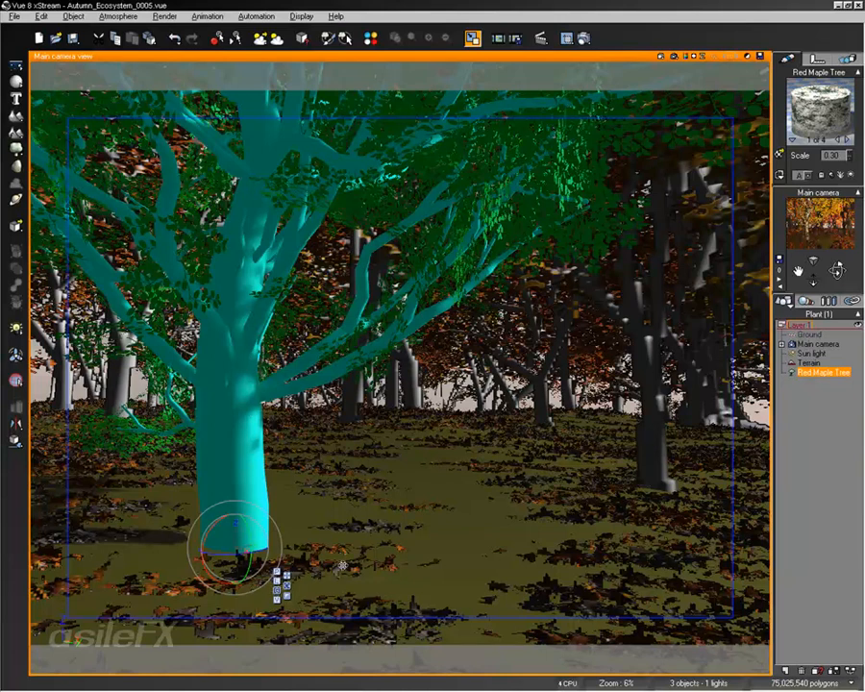
# Adjust the rotation gizmo's display size, enlarging and shrinking it until it is slightly larger than the default around the trunk base
pyautogui.press('+')
pyautogui.press('+')
pyautogui.press('+')
pyautogui.press('+')
pyautogui.press('+')
pyautogui.press('+')
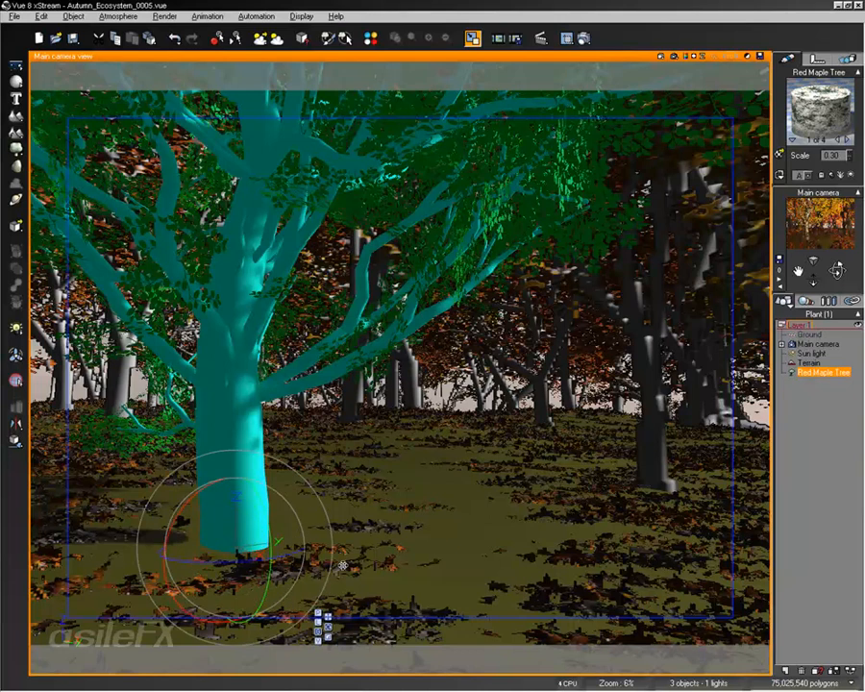
pyautogui.press('-')
pyautogui.press('-')
pyautogui.press('-')
pyautogui.press('-')
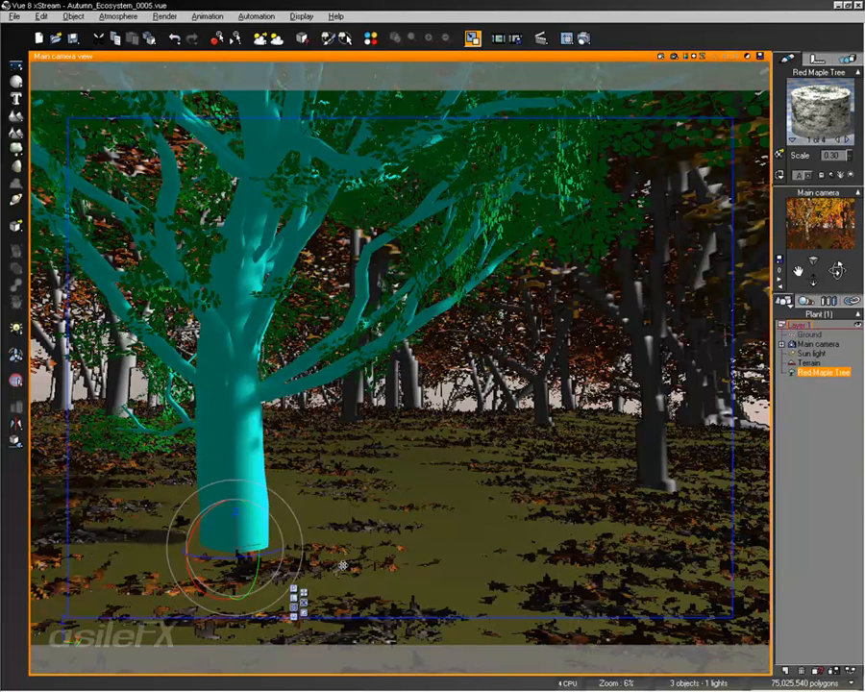
pyautogui.press('+')
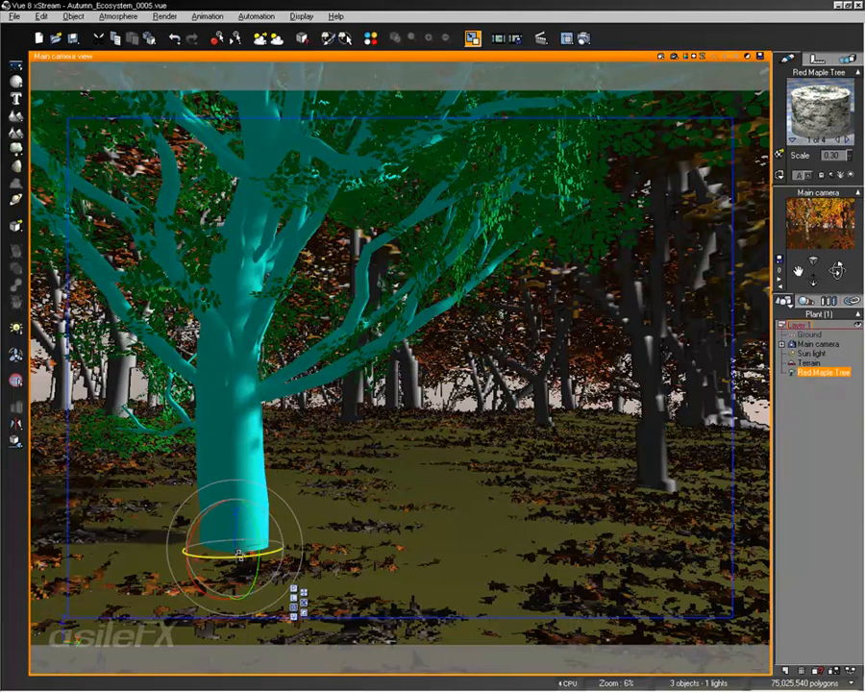
# Rotate the foreground birch about its vertical axis, and double its polygon resolution in the Plant Editor
pyautogui.moveTo(238, 555)
pyautogui.mouseDown()
pyautogui.moveTo(289, 545)
pyautogui.moveTo(233, 558)
pyautogui.mouseUp()
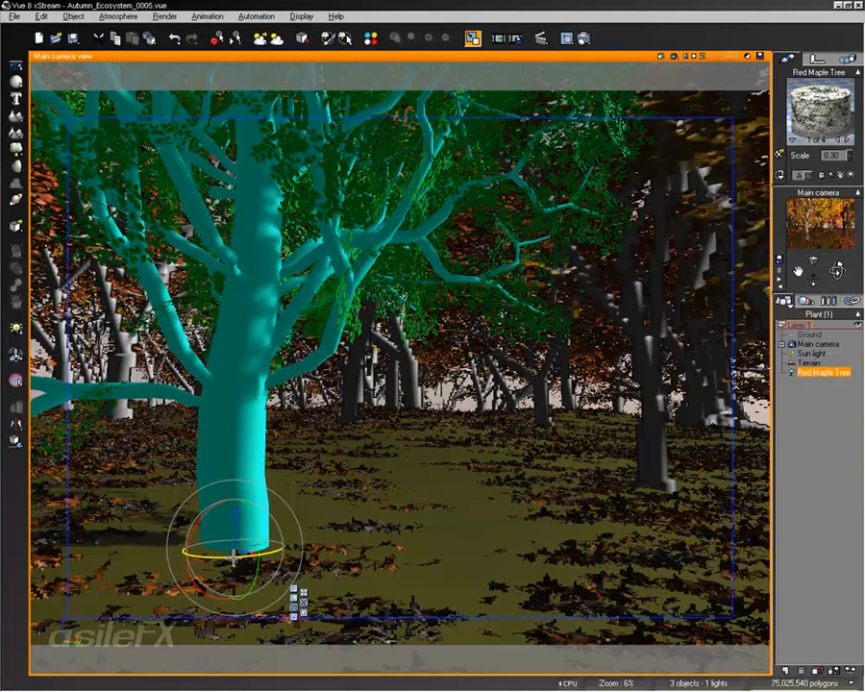
pyautogui.rightClick(276, 330)
pyautogui.click(339, 571)
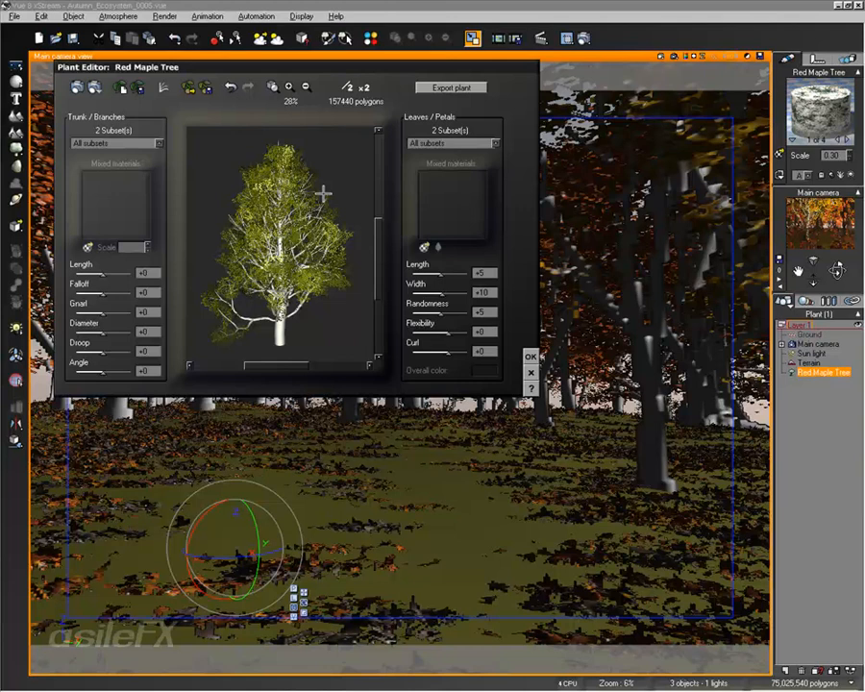
pyautogui.moveTo(323, 193); pyautogui.dragTo(337, 198)
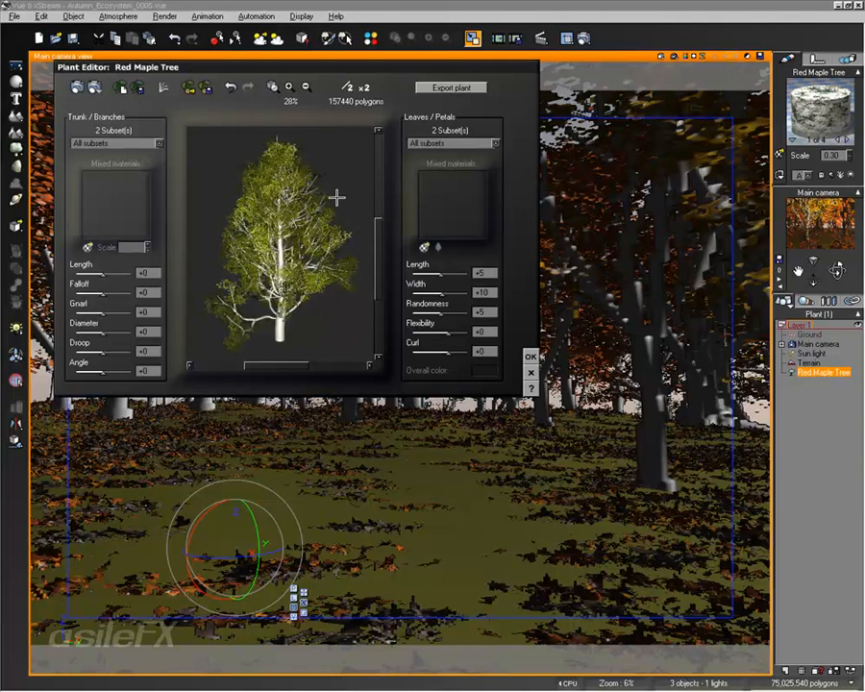
pyautogui.click(370, 85)
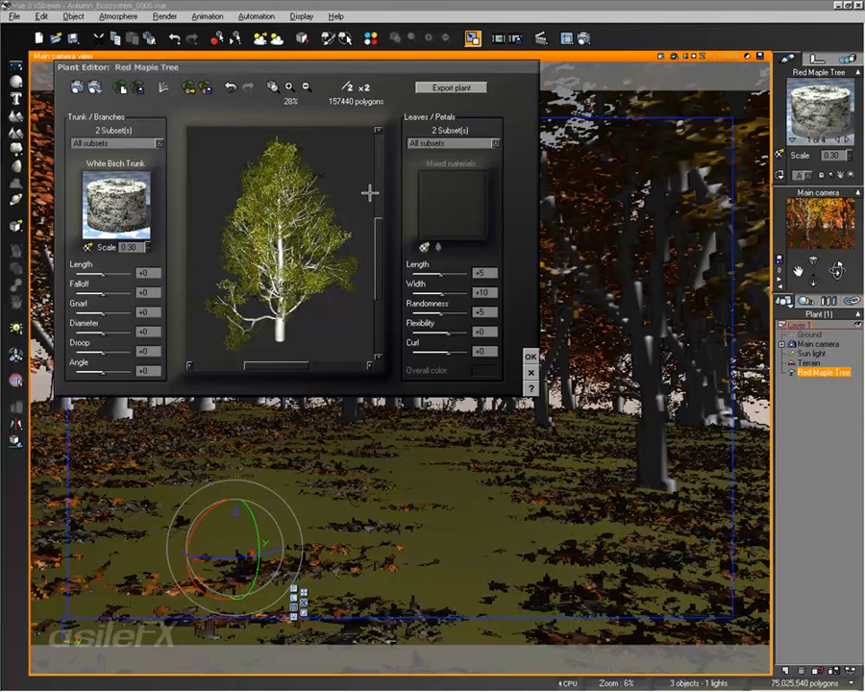
pyautogui.click(309, 235)
pyautogui.click(301, 248)
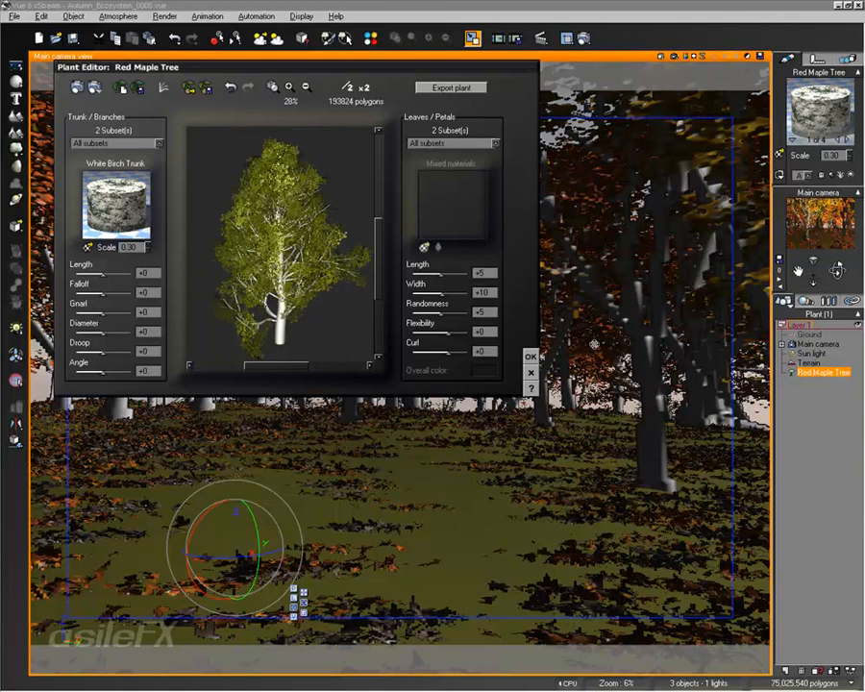
pyautogui.click(527, 356)
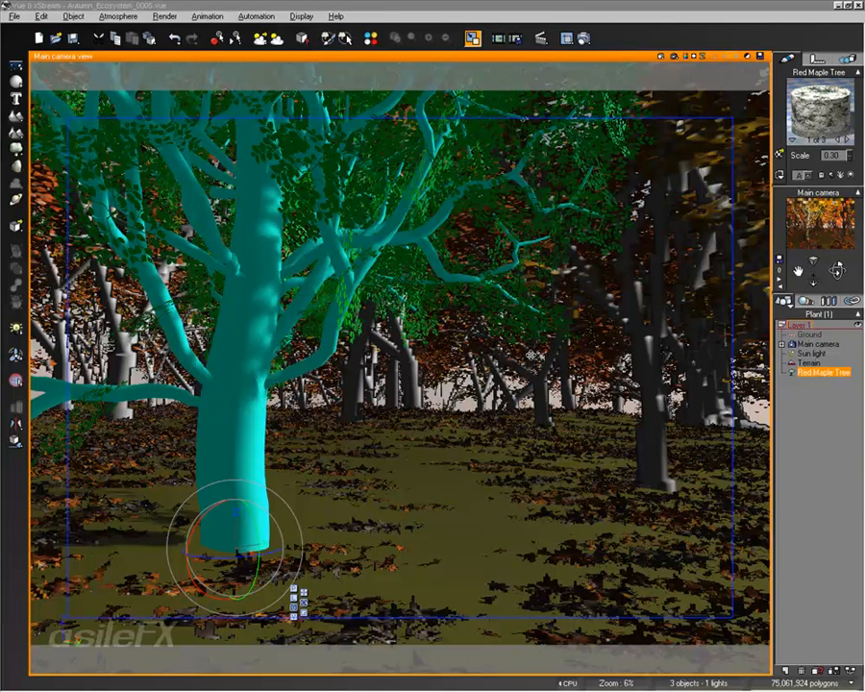
# Deselect the birch and remove Red Maple Tree from the EcoSystem Painter's population
pyautogui.click(804, 393)
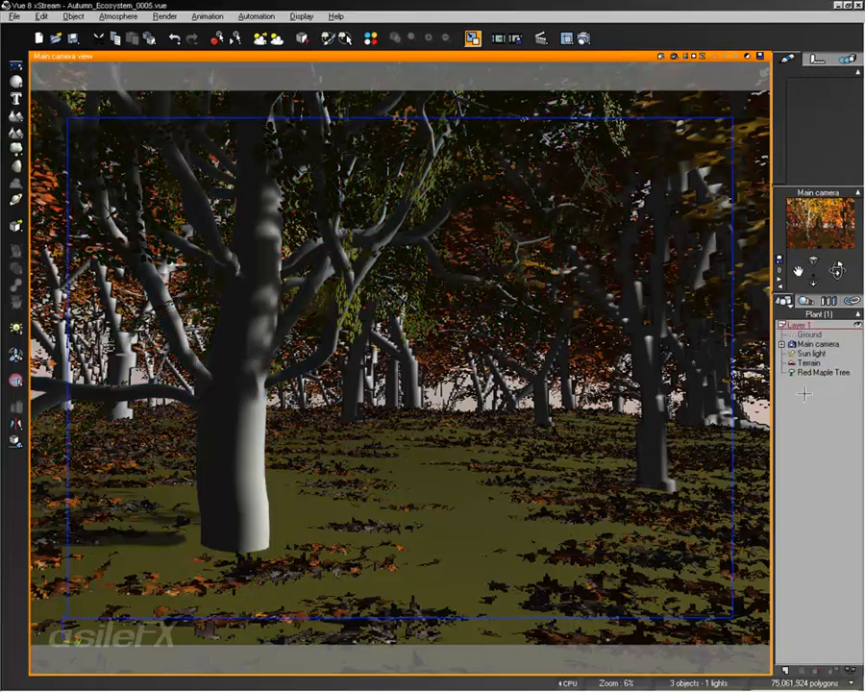
pyautogui.click(330, 38)
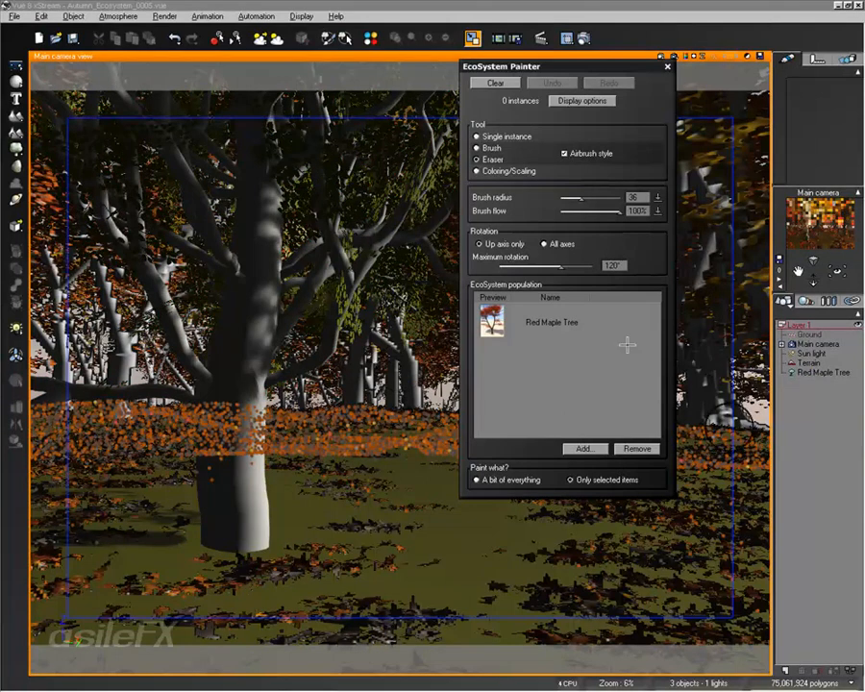
pyautogui.click(613, 323)
pyautogui.click(637, 448)
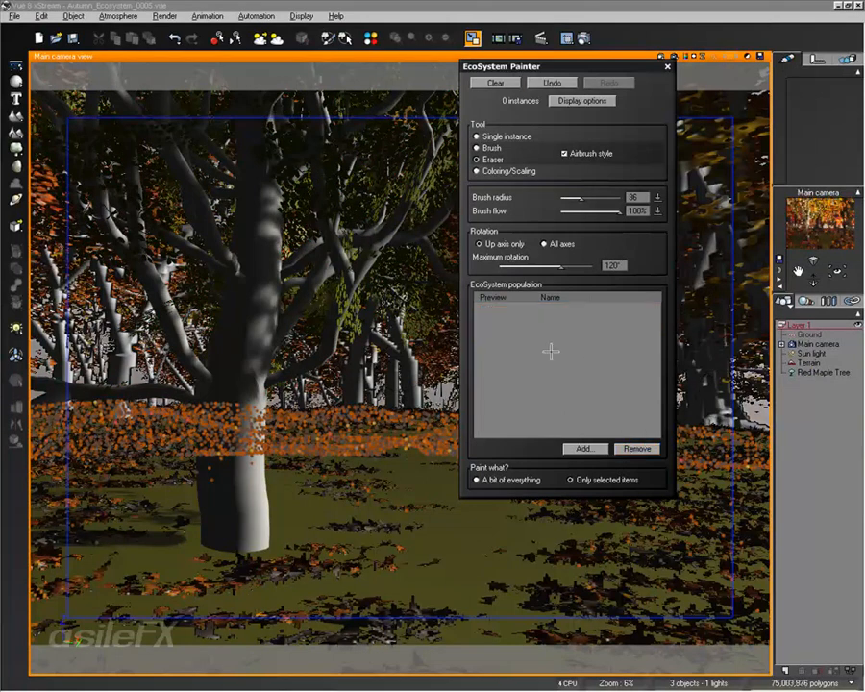
# Add the plant DeadLeaves_001.veg from the FallenLeaves folder to the EcoSystem population
pyautogui.click(584, 448)
pyautogui.click(601, 467)
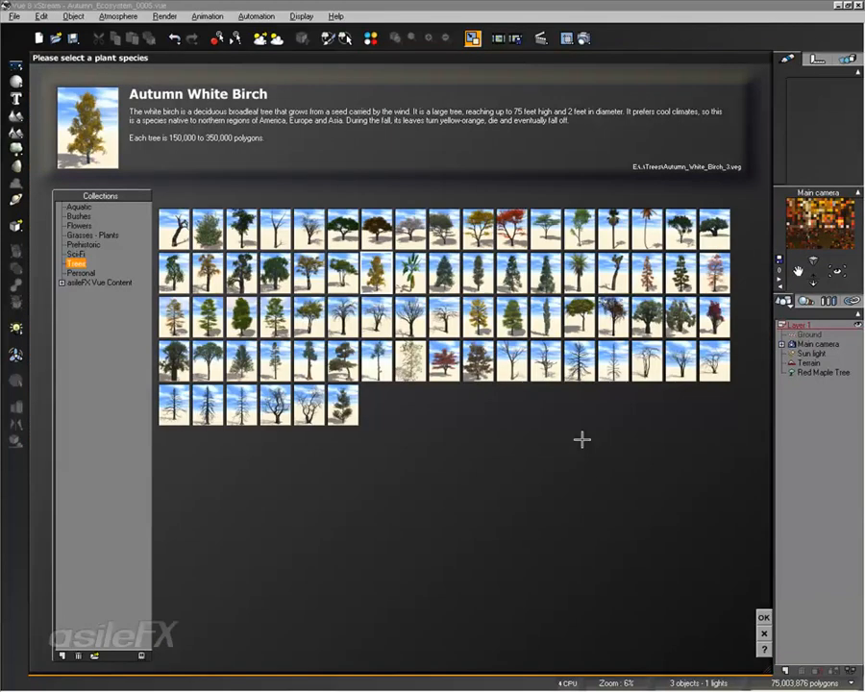
pyautogui.click(95, 657)
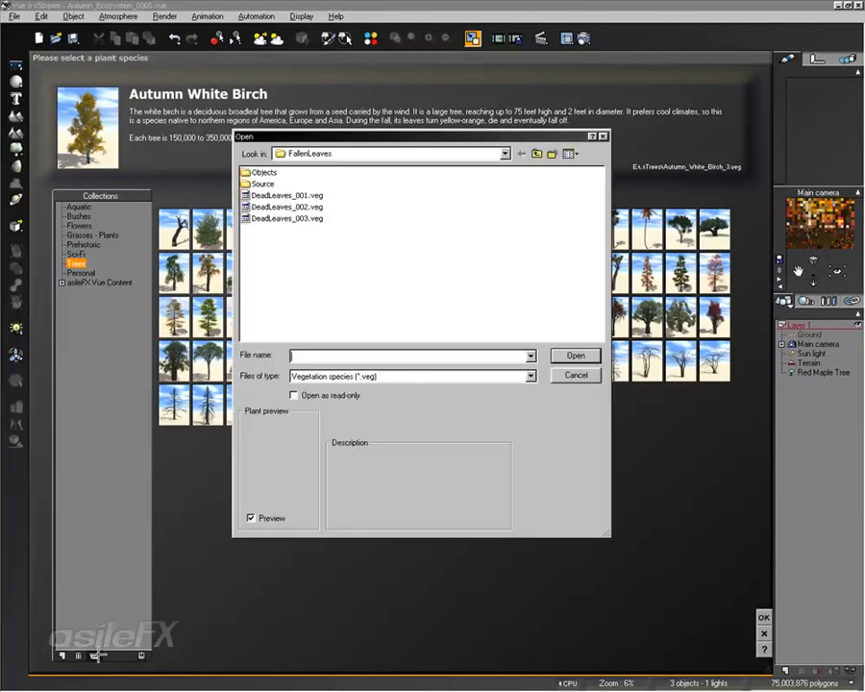
pyautogui.click(301, 196)
pyautogui.doubleClick(301, 197)
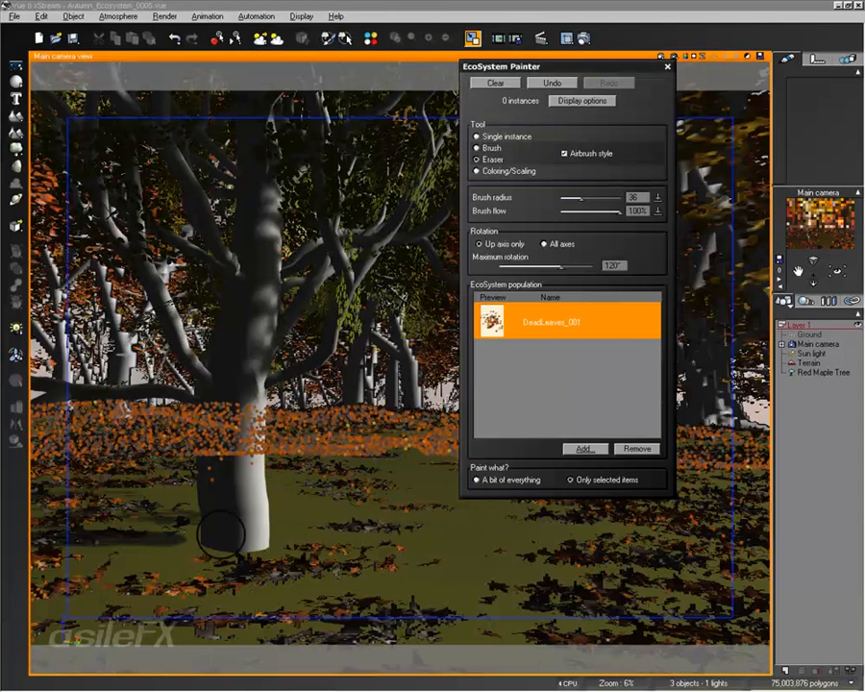
# Add the plant DeadLeaves_002.veg from the FallenLeaves folder to the EcoSystem population
pyautogui.click(585, 449)
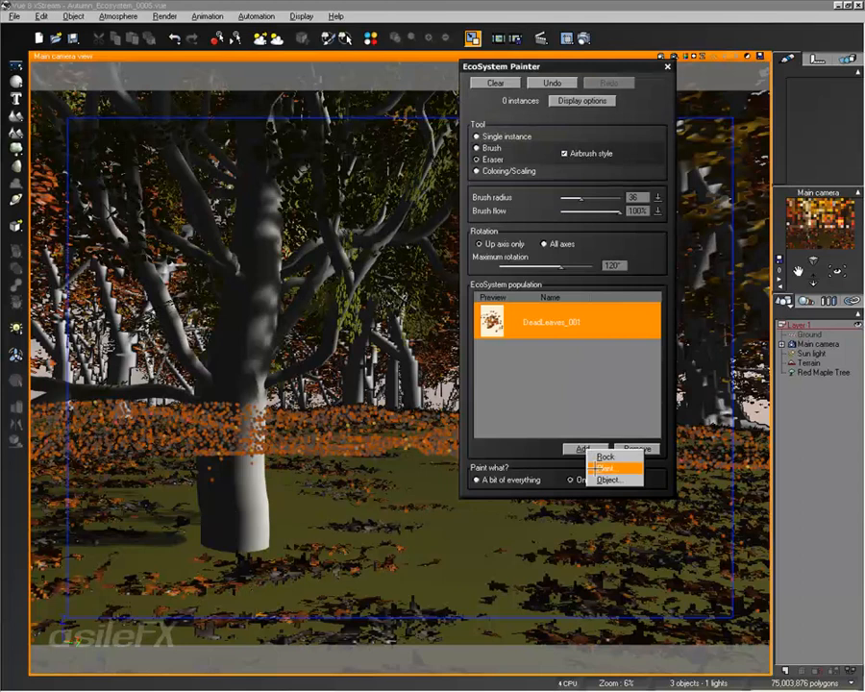
pyautogui.click(600, 469)
pyautogui.click(96, 657)
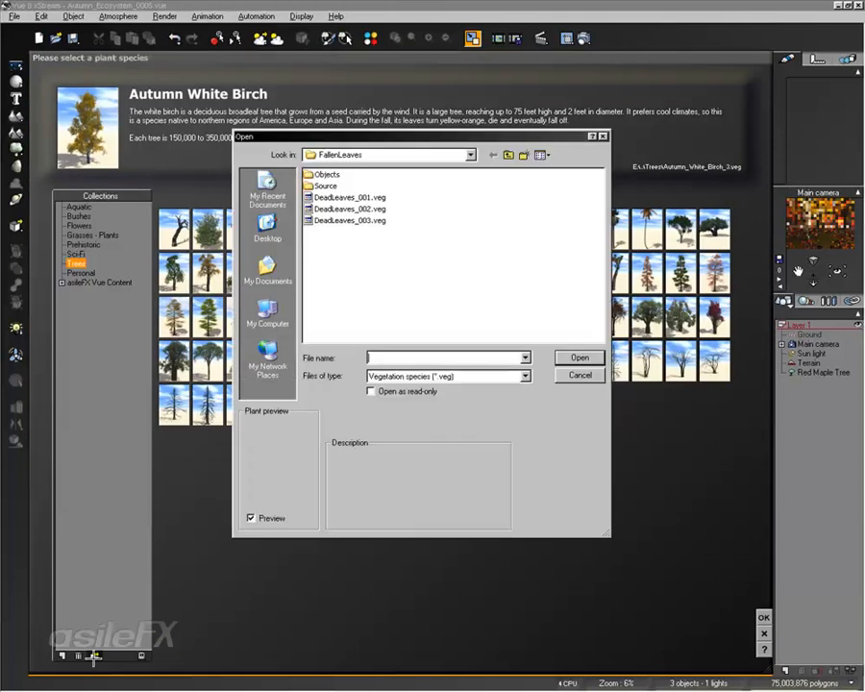
pyautogui.click(342, 209)
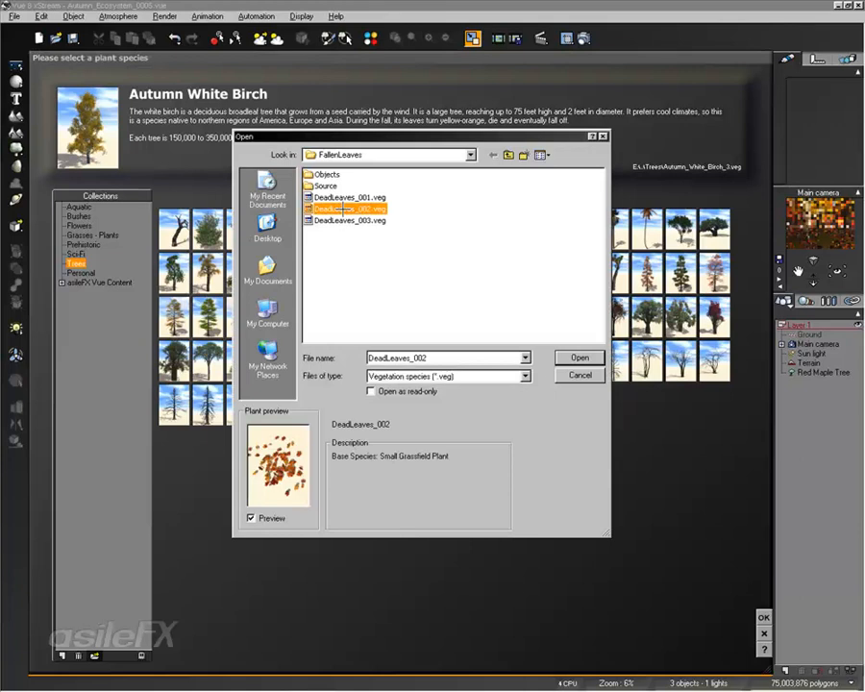
pyautogui.doubleClick(342, 209)
# Add the plant DeadLeaves_003.veg from the FallenLeaves folder to the EcoSystem population
pyautogui.click(580, 448)
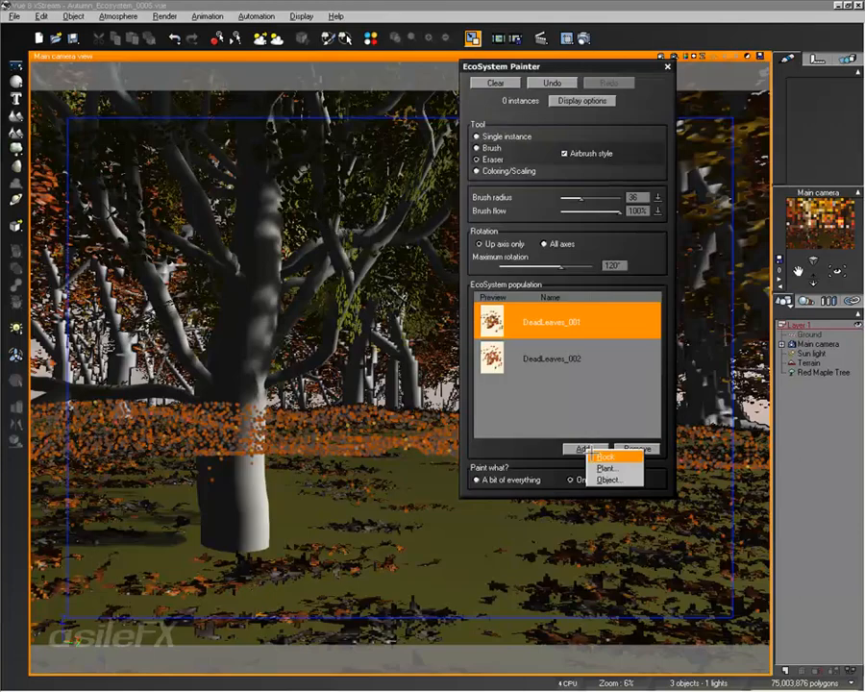
pyautogui.click(607, 473)
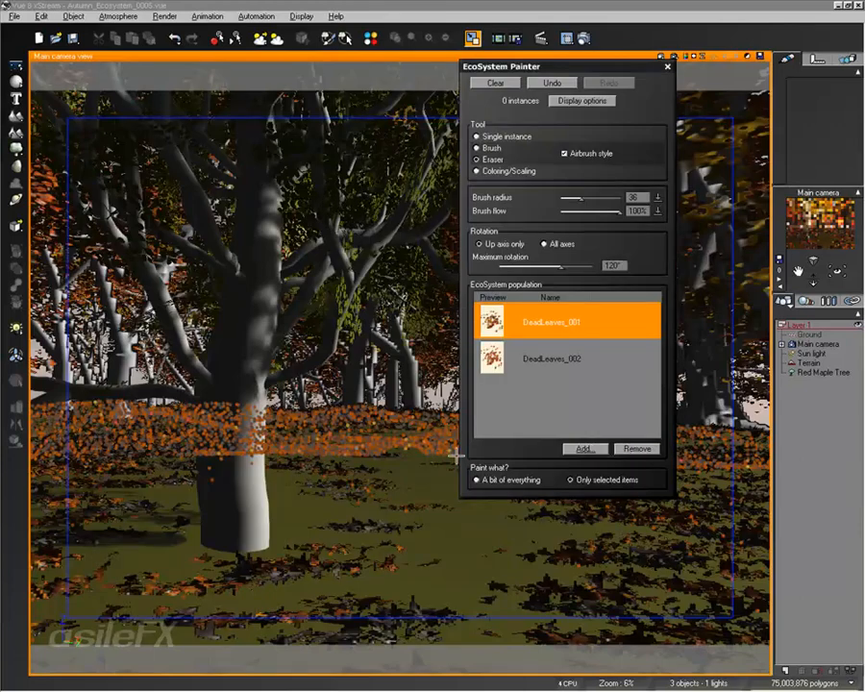
pyautogui.click(95, 656)
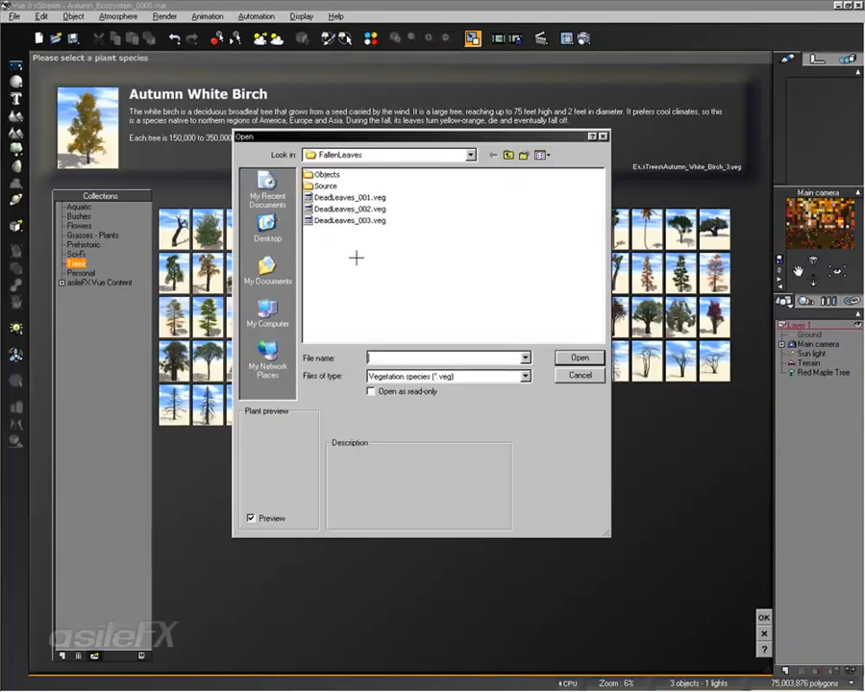
pyautogui.click(349, 220)
pyautogui.click(562, 360)
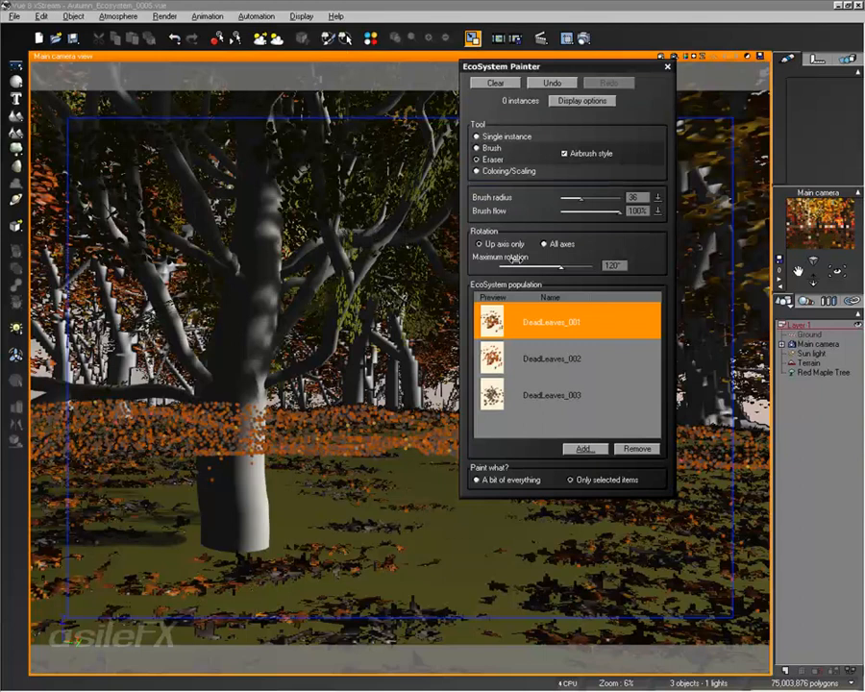
# Paint dead leaves across the ground around the foreground trunk with the Brush tool, using a bit of everything
pyautogui.click(478, 148)
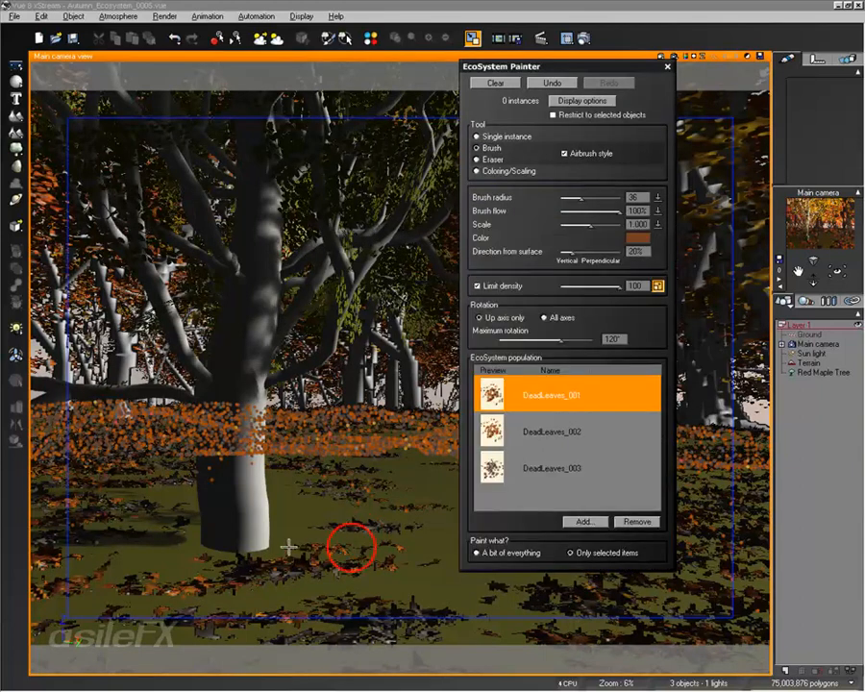
pyautogui.moveTo(155, 546)
pyautogui.mouseDown()
pyautogui.moveTo(164, 544)
pyautogui.moveTo(144, 544)
pyautogui.moveTo(146, 575)
pyautogui.moveTo(233, 583)
pyautogui.moveTo(360, 519)
pyautogui.moveTo(343, 570)
pyautogui.moveTo(477, 555)
pyautogui.mouseUp()
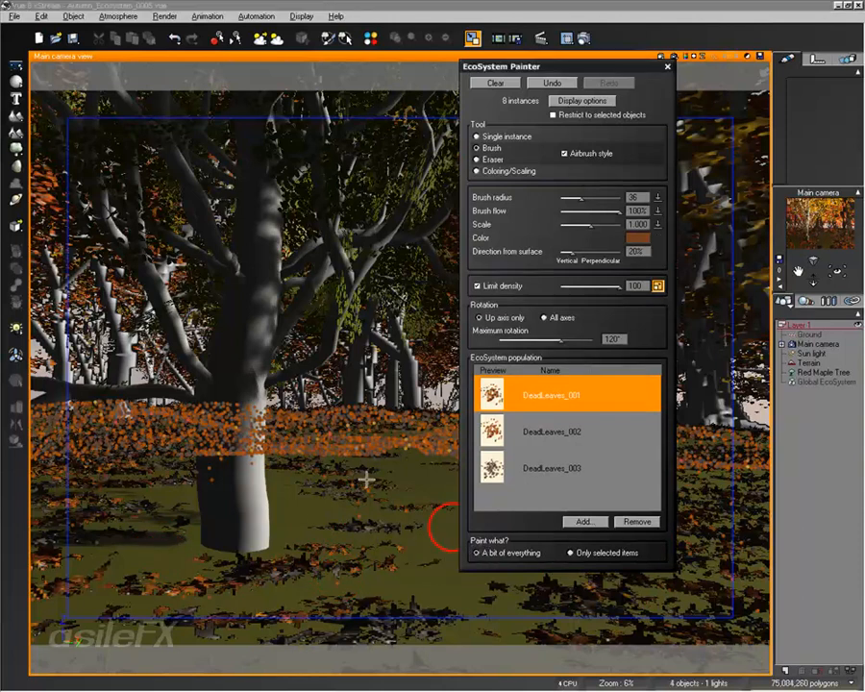
pyautogui.moveTo(150, 505)
pyautogui.mouseDown()
pyautogui.moveTo(142, 505)
pyautogui.moveTo(136, 534)
pyautogui.moveTo(469, 457)
pyautogui.mouseUp()
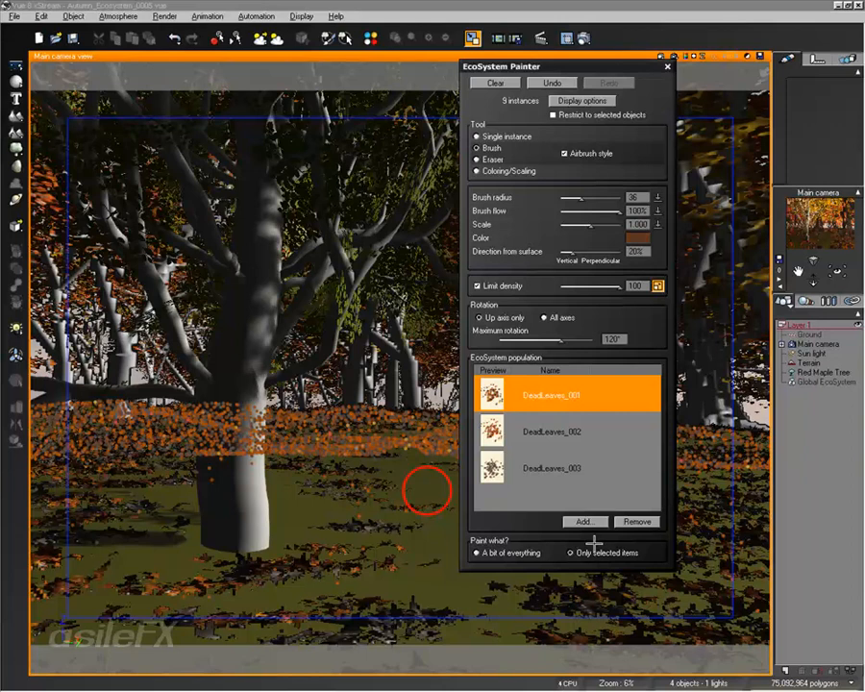
# Compare the painting color assigned to DeadLeaves_001, DeadLeaves_002 and DeadLeaves_003 with painting limited to only selected items
pyautogui.click(587, 433)
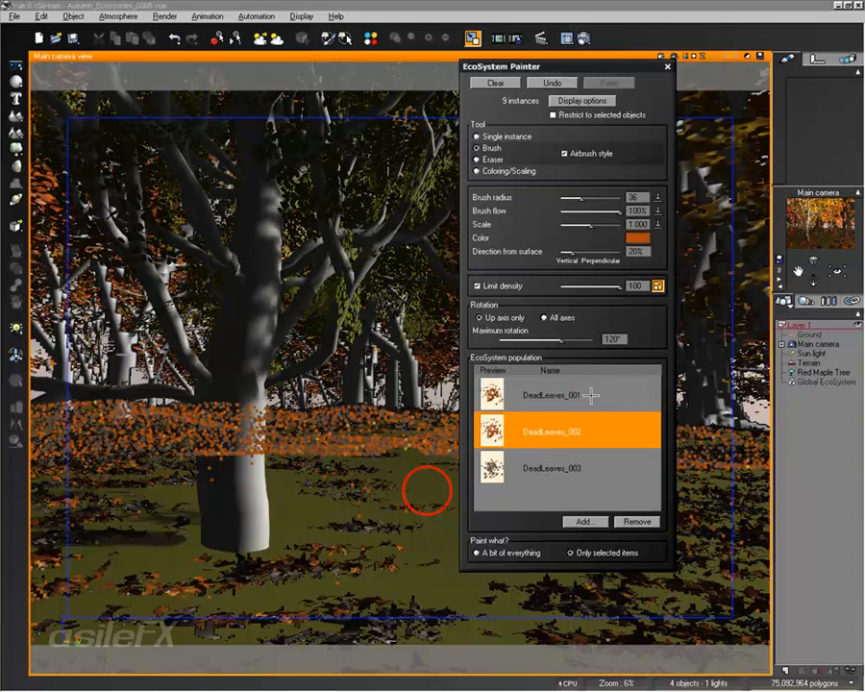
pyautogui.click(590, 452)
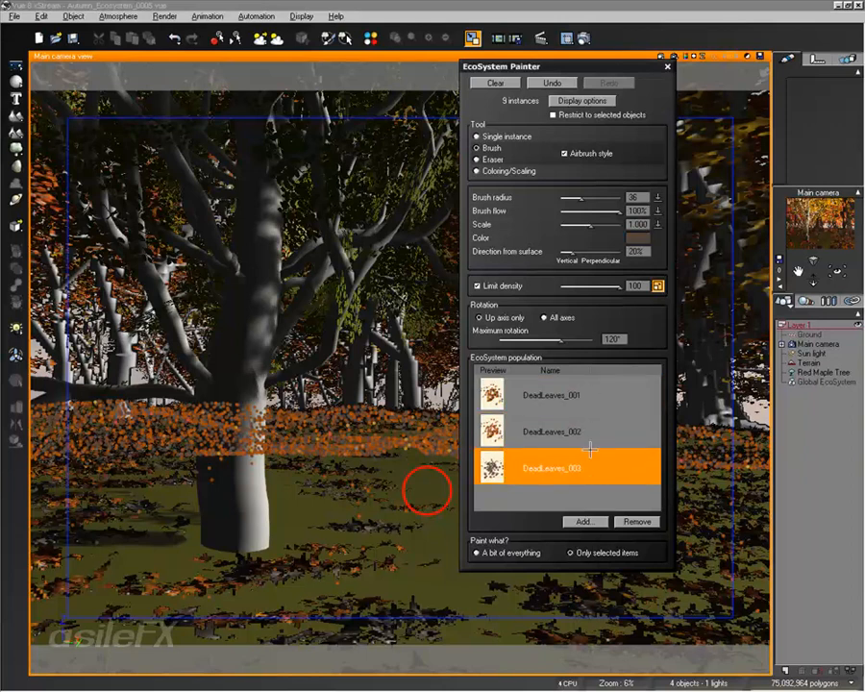
pyautogui.click(596, 389)
pyautogui.click(601, 435)
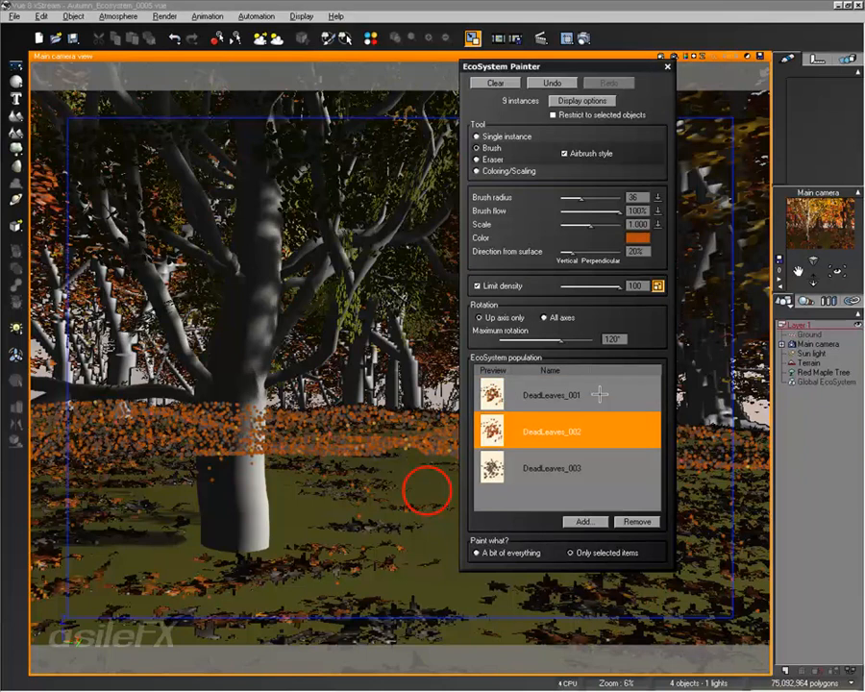
pyautogui.click(601, 390)
pyautogui.click(577, 433)
pyautogui.click(579, 469)
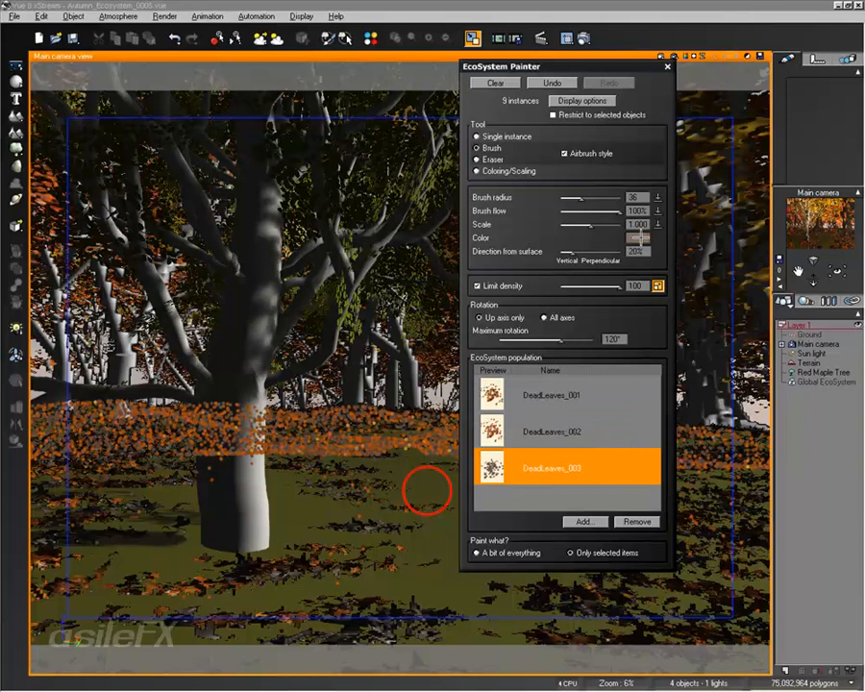
pyautogui.click(601, 428)
pyautogui.click(601, 399)
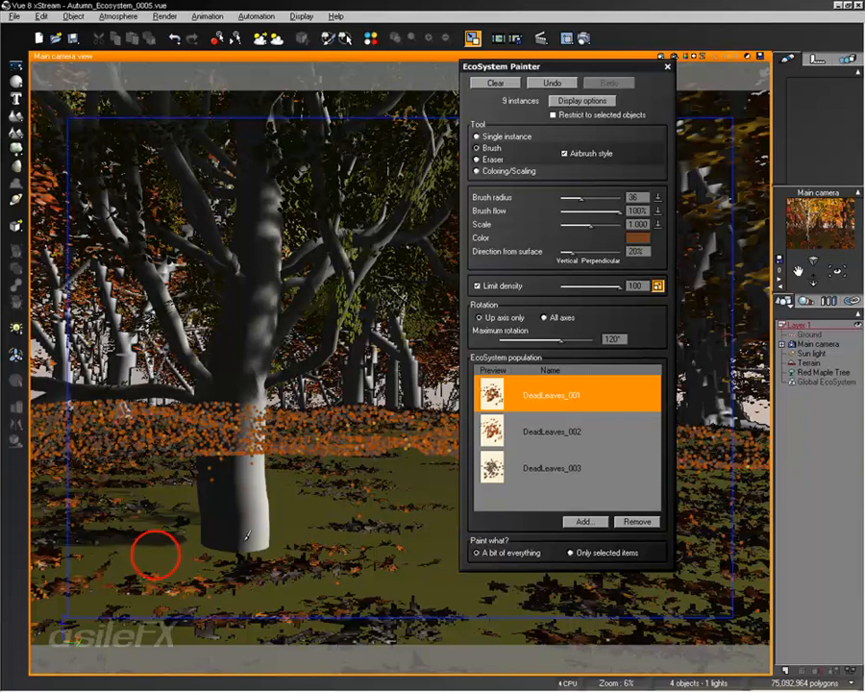
# Brush more mixed dead leaves around the foreground birch's trunk base with a bit of everything, and close the EcoSystem Painter
pyautogui.moveTo(313, 536); pyautogui.dragTo(313, 539)
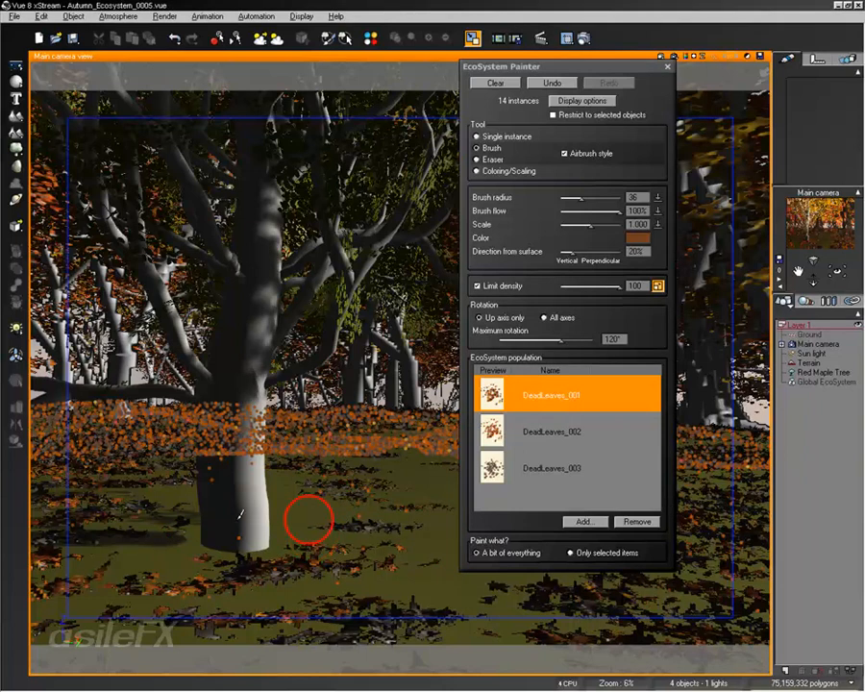
pyautogui.moveTo(290, 524); pyautogui.dragTo(294, 532)
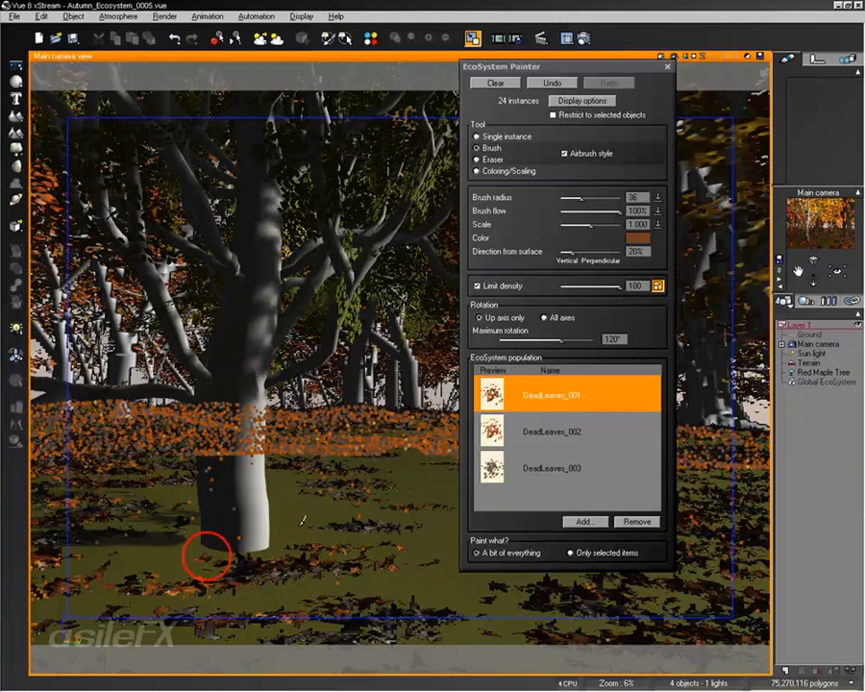
pyautogui.moveTo(291, 538); pyautogui.dragTo(289, 541)
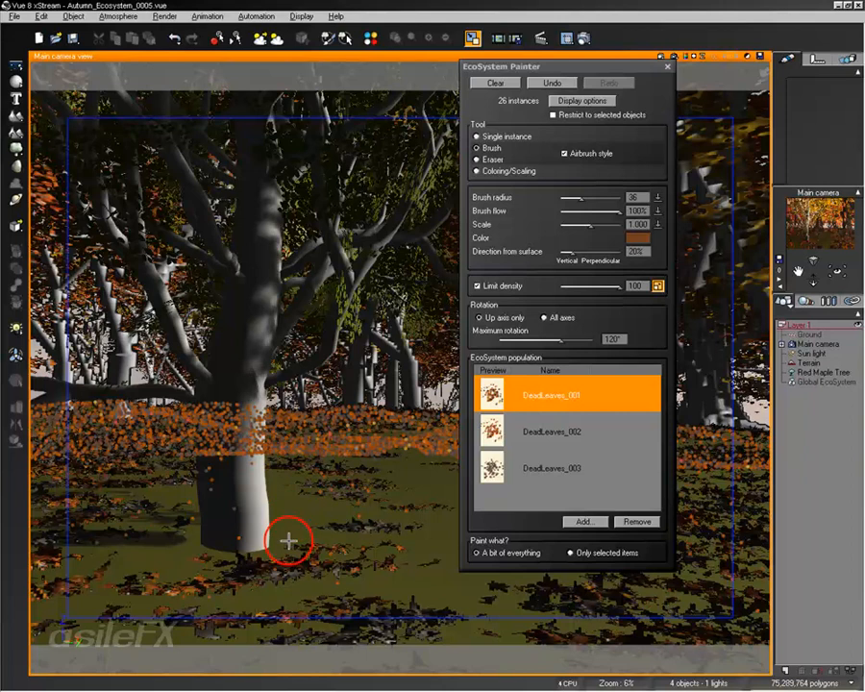
pyautogui.click(665, 68)
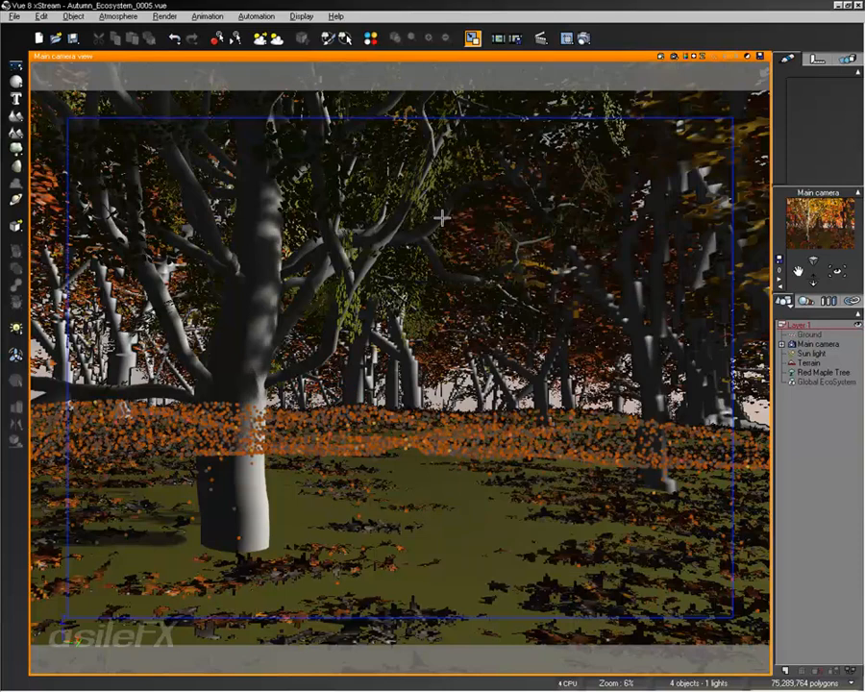
# Set the OpenGL clipping far plane distance to 50 in the display options
pyautogui.click(14, 16)
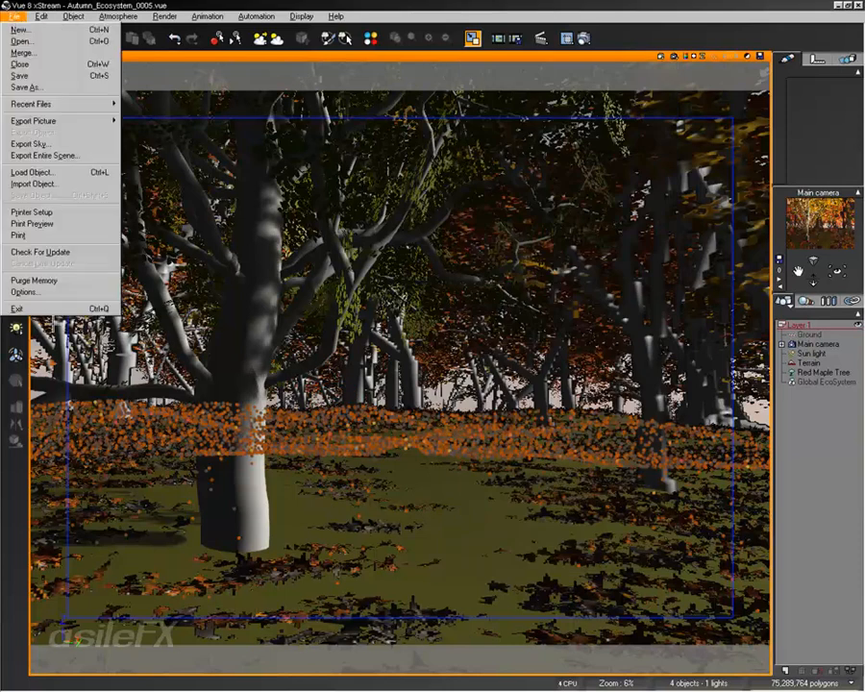
pyautogui.click(43, 286)
pyautogui.click(509, 534)
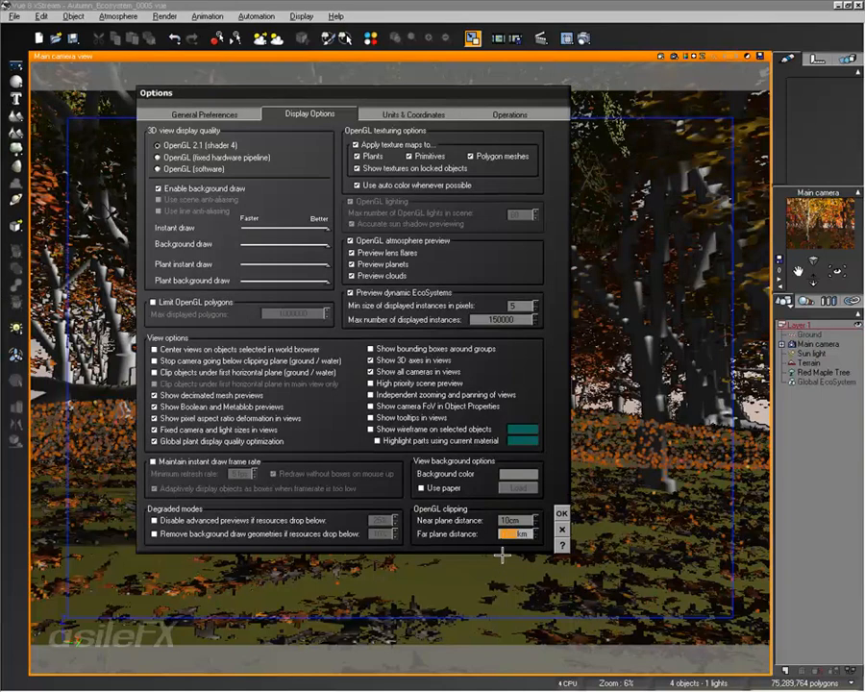
pyautogui.write('50')
pyautogui.click(561, 512)
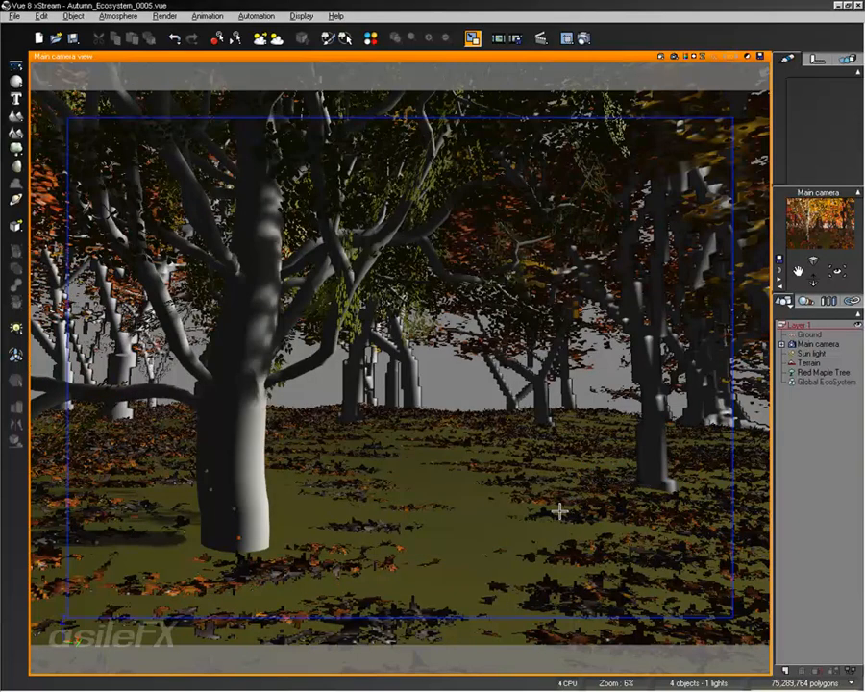
# Reduce the OpenGL clipping far plane distance in the display options to hide the distant trees
pyautogui.click(26, 16)
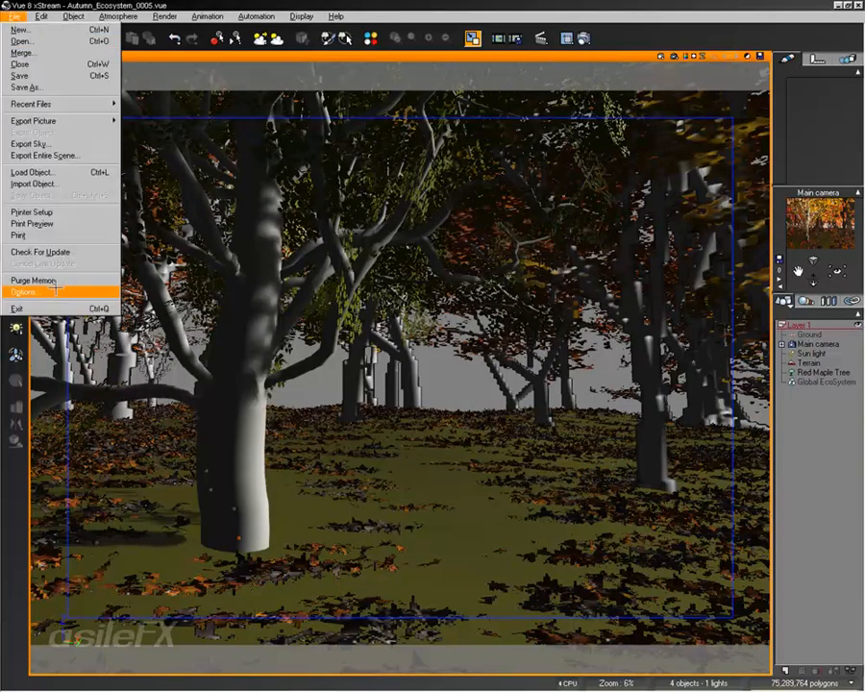
pyautogui.click(55, 286)
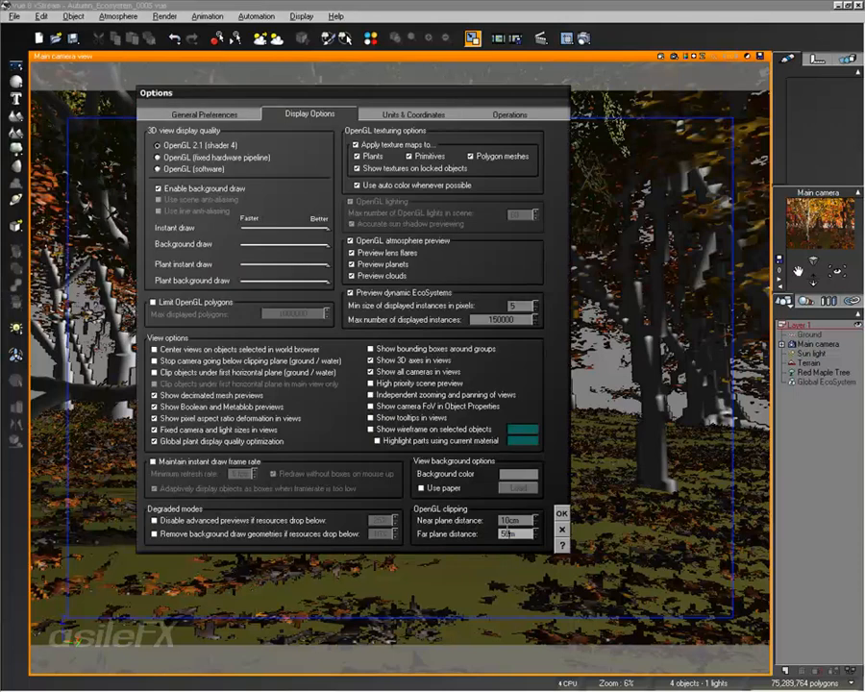
pyautogui.moveTo(509, 533); pyautogui.dragTo(496, 530)
pyautogui.write('2')
pyautogui.press('Return')
pyautogui.click(558, 514)
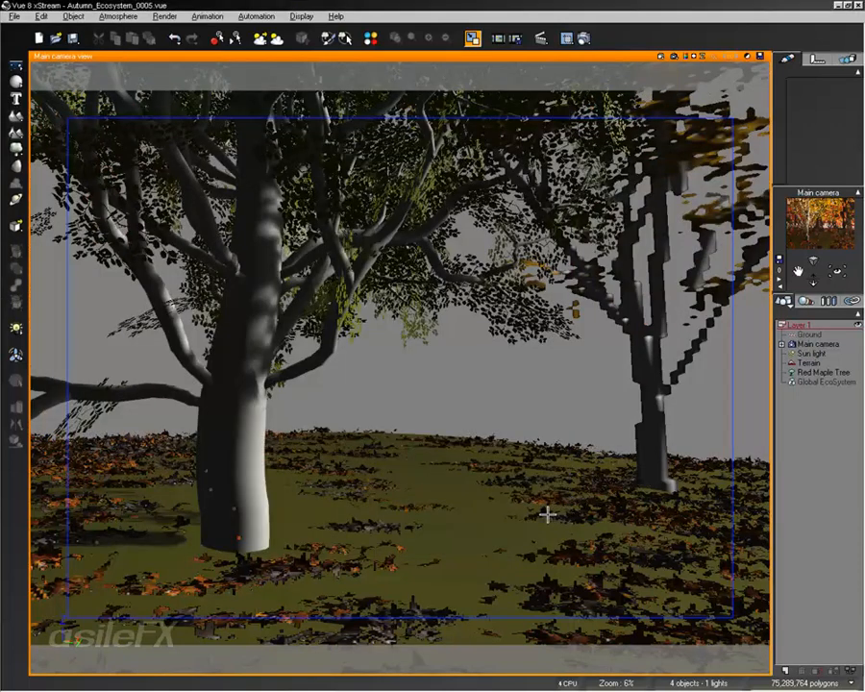
# Brush a few more mixed dead leaves on the ground beside the foreground trunk and close the EcoSystem Painter
pyautogui.click(232, 36)
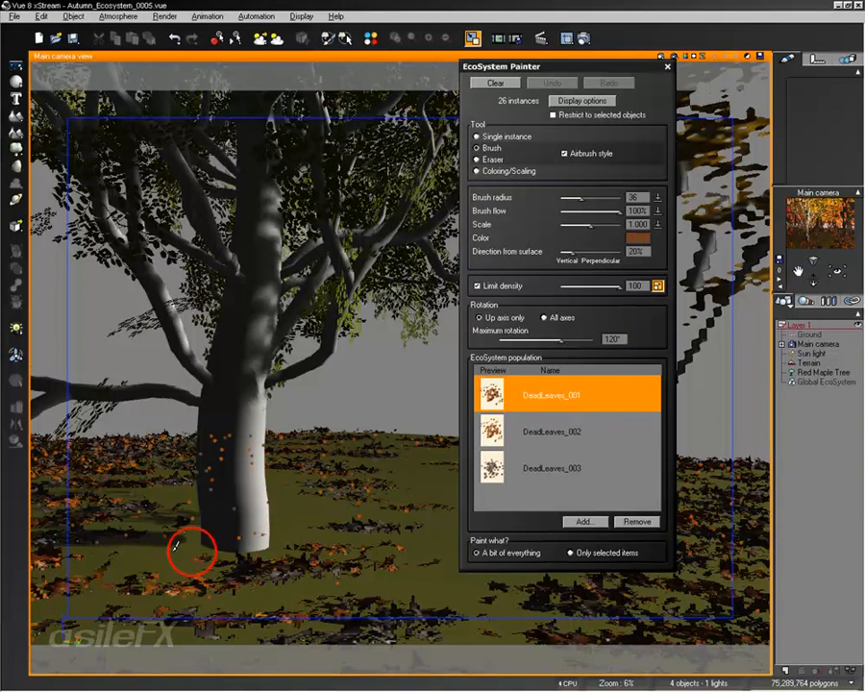
pyautogui.click(125, 544)
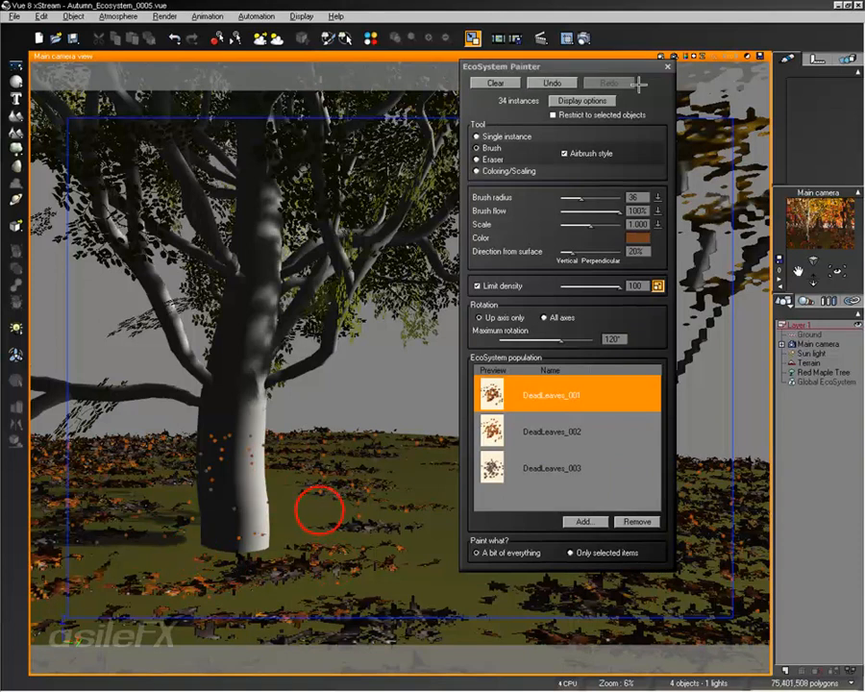
pyautogui.click(668, 66)
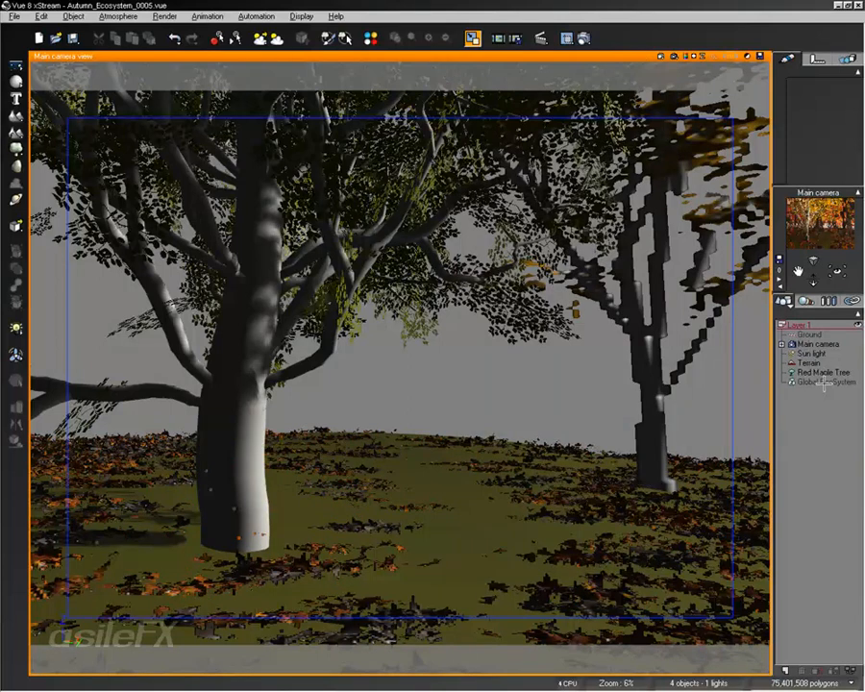
# Set the default display quality of the terrain's Dead Leaves EcoSystem layer to None
pyautogui.click(819, 364)
pyautogui.doubleClick(824, 116)
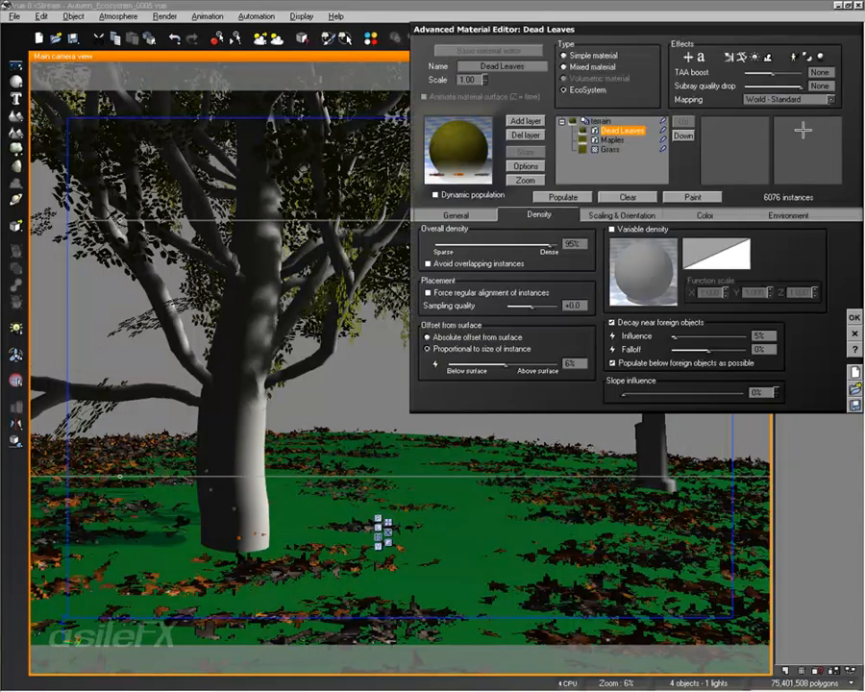
pyautogui.click(446, 216)
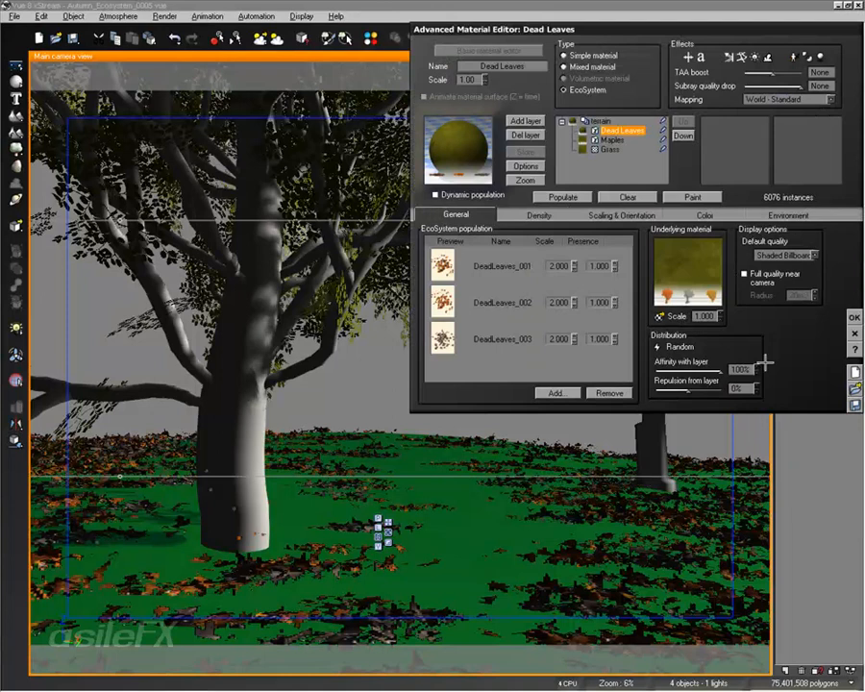
pyautogui.click(790, 252)
pyautogui.click(767, 267)
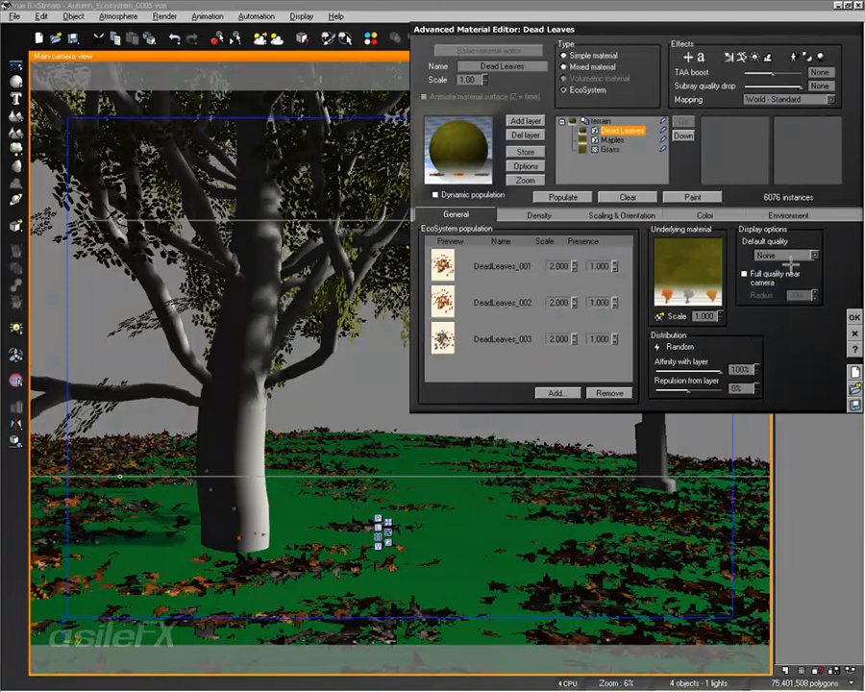
pyautogui.click(852, 315)
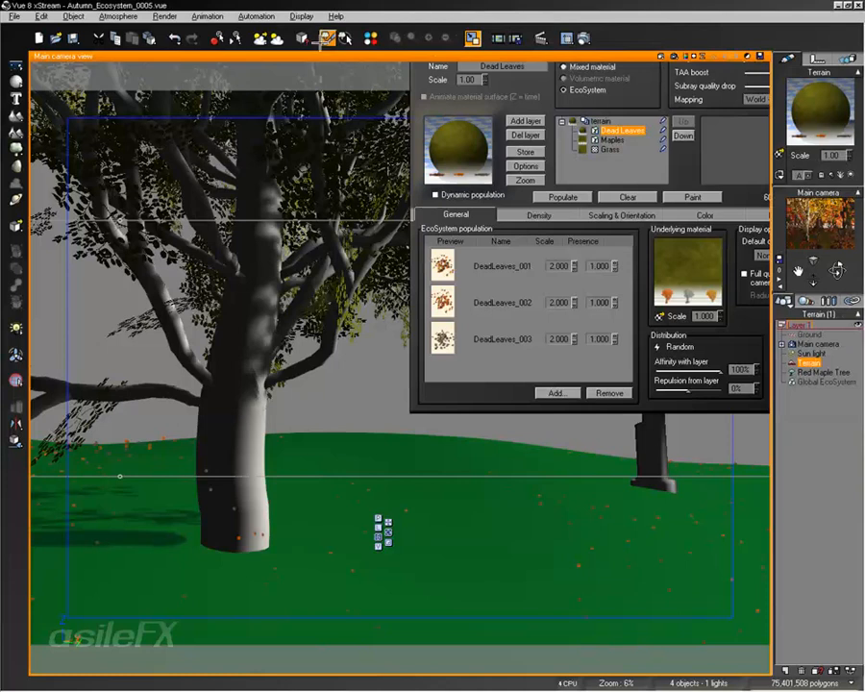
# Paint dead leaves around the foreground trunk's base in the EcoSystem Painter at scale 3.448 with Limit density off
pyautogui.click(326, 39)
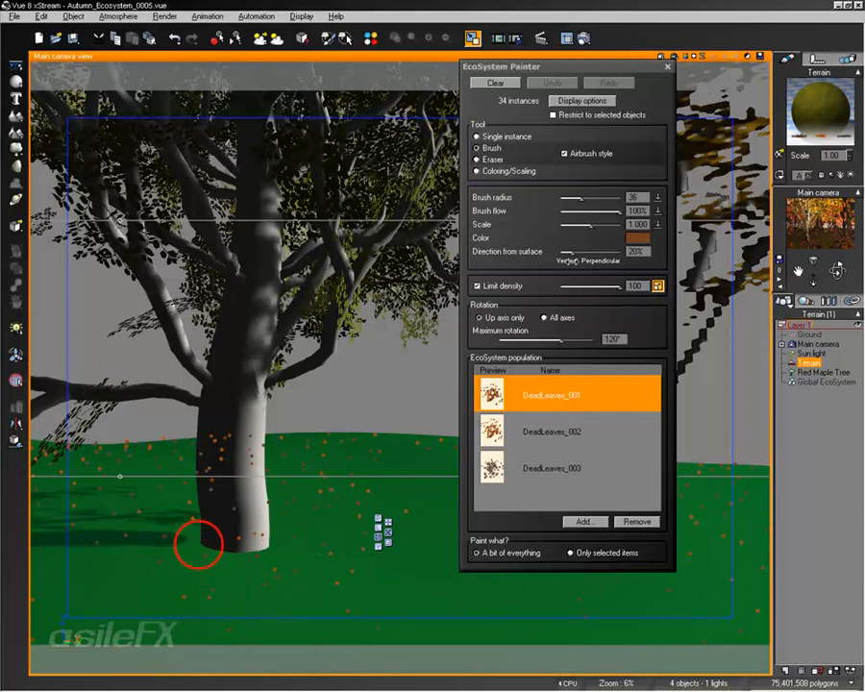
pyautogui.click(584, 101)
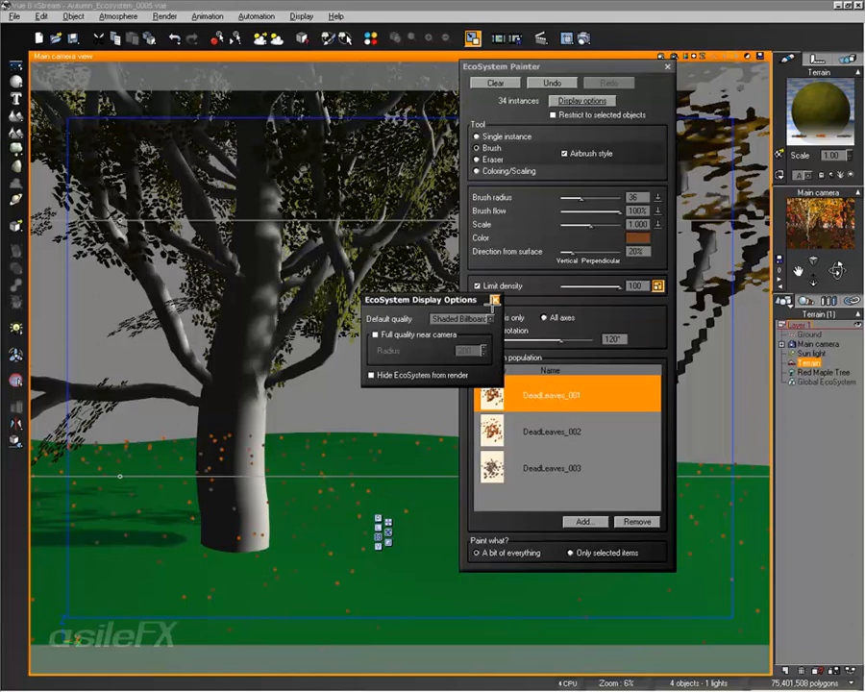
pyautogui.click(495, 300)
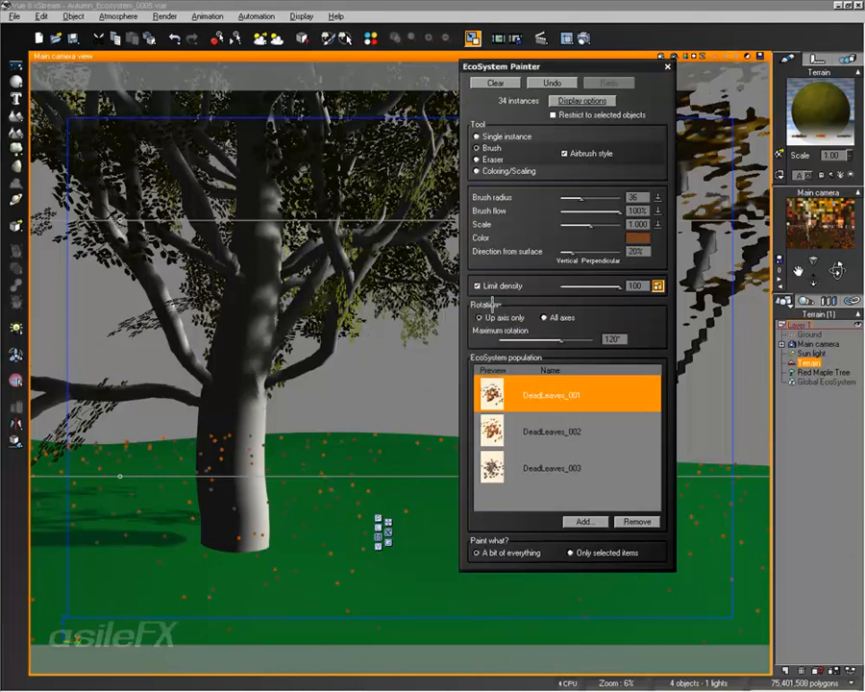
pyautogui.moveTo(589, 224); pyautogui.dragTo(616, 224)
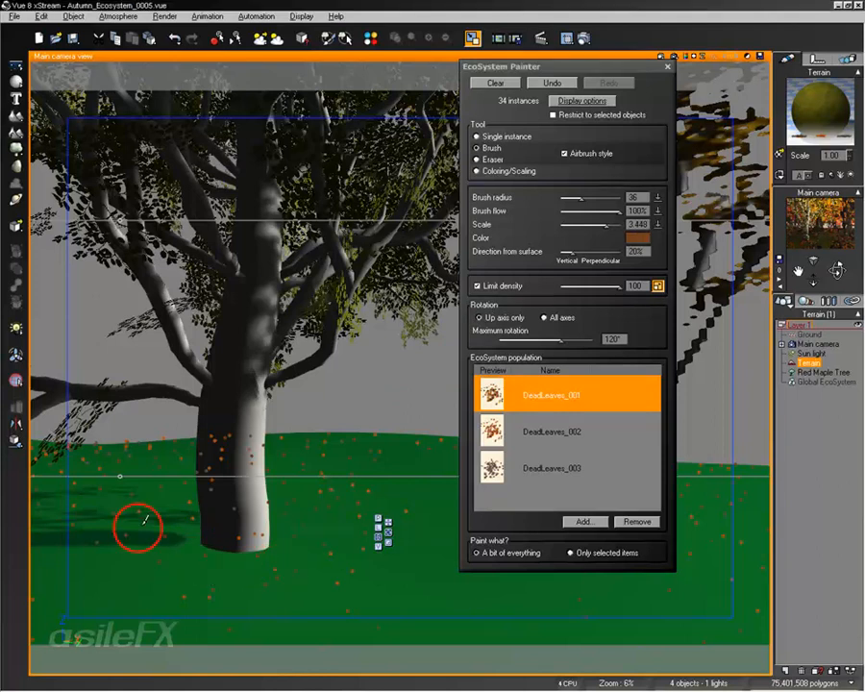
pyautogui.click(504, 287)
pyautogui.moveTo(290, 546)
pyautogui.mouseDown()
pyautogui.moveTo(283, 579)
pyautogui.moveTo(189, 579)
pyautogui.moveTo(176, 500)
pyautogui.moveTo(293, 556)
pyautogui.moveTo(285, 558)
pyautogui.moveTo(342, 565)
pyautogui.mouseUp()
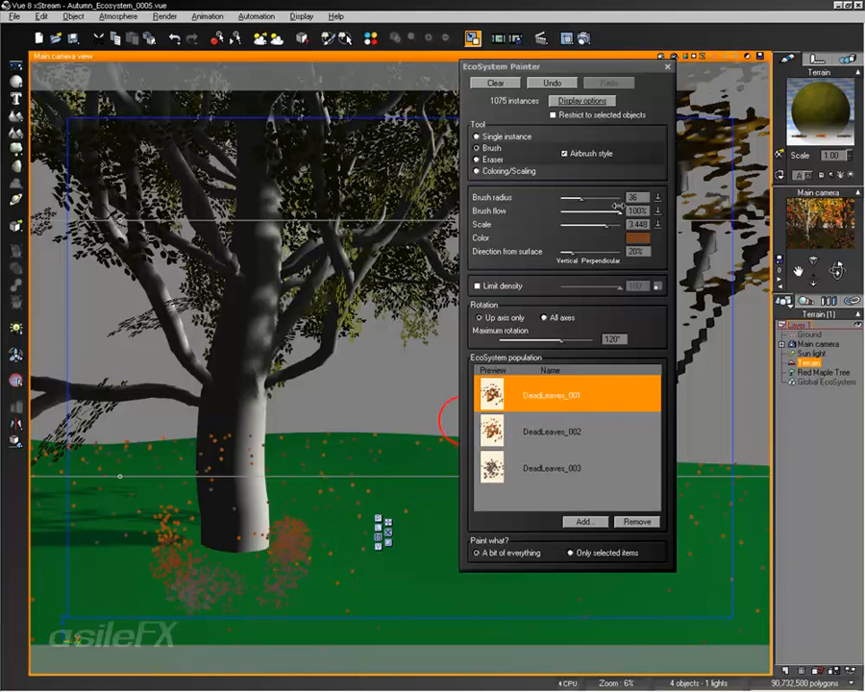
# Raise the brush scale to 5.370 and paint more dead leaves around the foreground trunk's base
pyautogui.moveTo(606, 224); pyautogui.dragTo(627, 236)
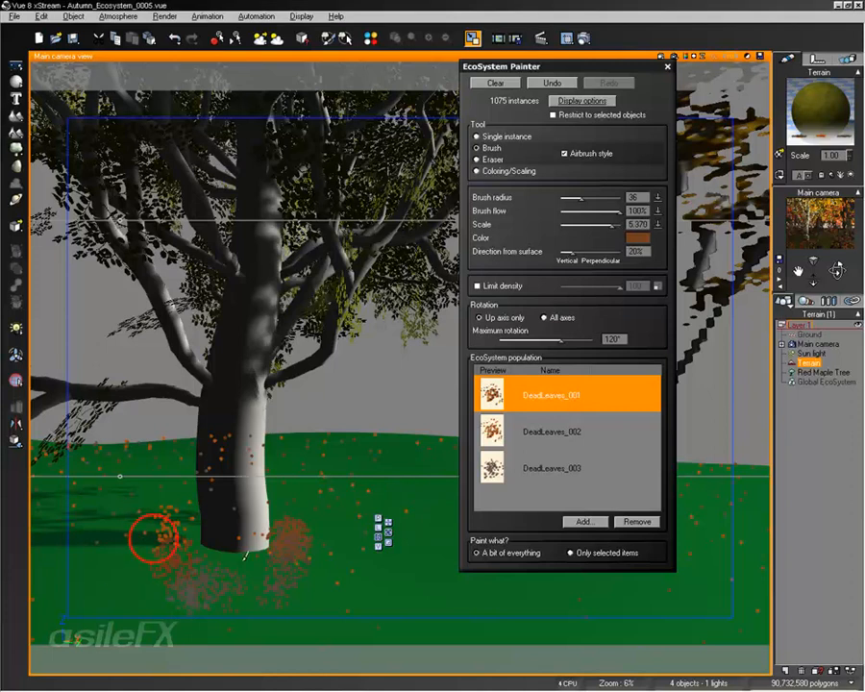
pyautogui.moveTo(154, 538)
pyautogui.mouseDown()
pyautogui.moveTo(337, 524)
pyautogui.moveTo(232, 550)
pyautogui.moveTo(251, 554)
pyautogui.mouseUp()
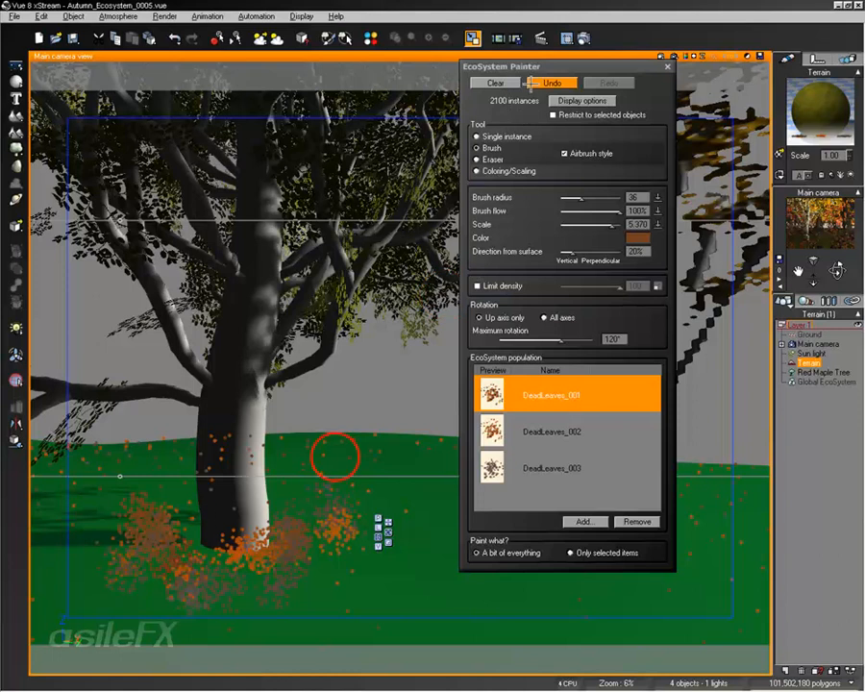
# Clear all painted EcoSystem instances and turn on Limit density at 71
pyautogui.click(496, 84)
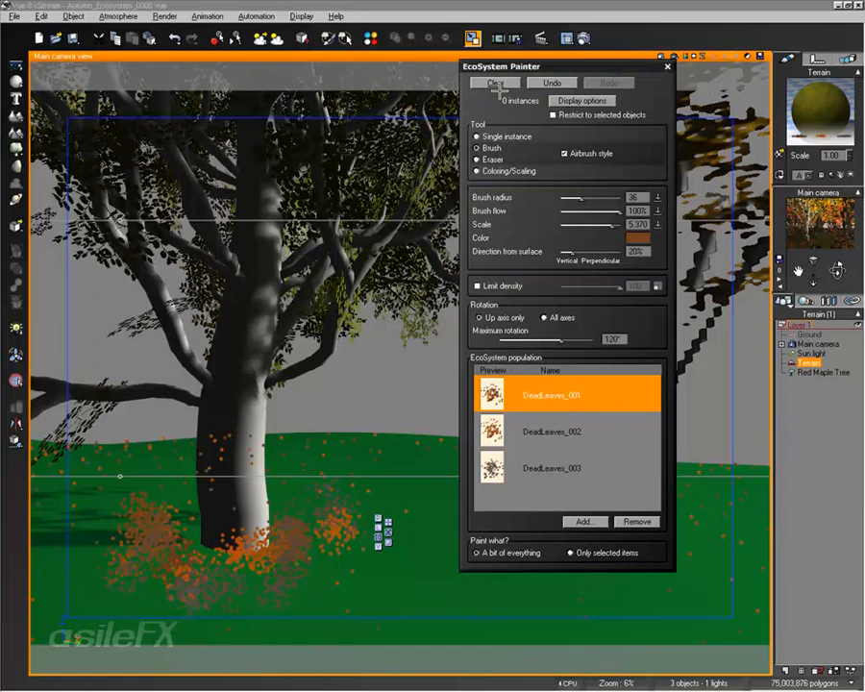
pyautogui.click(496, 286)
pyautogui.moveTo(608, 285); pyautogui.dragTo(594, 285)
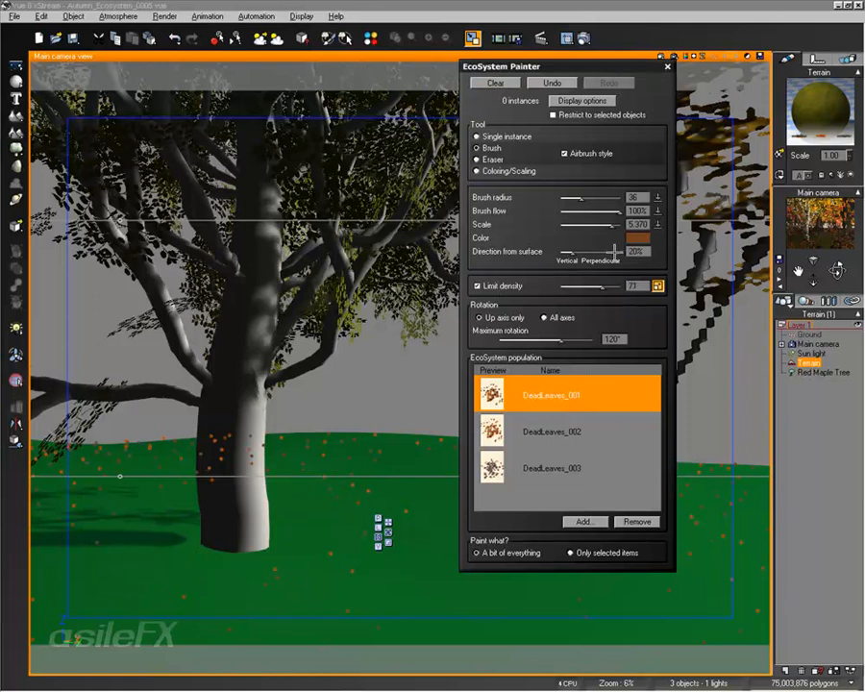
# Brush dead leaves around the foreground trunk's base, raising the density limit to 84, and close the EcoSystem Painter
pyautogui.moveTo(170, 545)
pyautogui.mouseDown()
pyautogui.moveTo(332, 539)
pyautogui.moveTo(305, 561)
pyautogui.moveTo(164, 515)
pyautogui.moveTo(129, 513)
pyautogui.moveTo(178, 542)
pyautogui.moveTo(145, 532)
pyautogui.moveTo(170, 524)
pyautogui.moveTo(276, 562)
pyautogui.moveTo(290, 526)
pyautogui.moveTo(291, 546)
pyautogui.mouseUp()
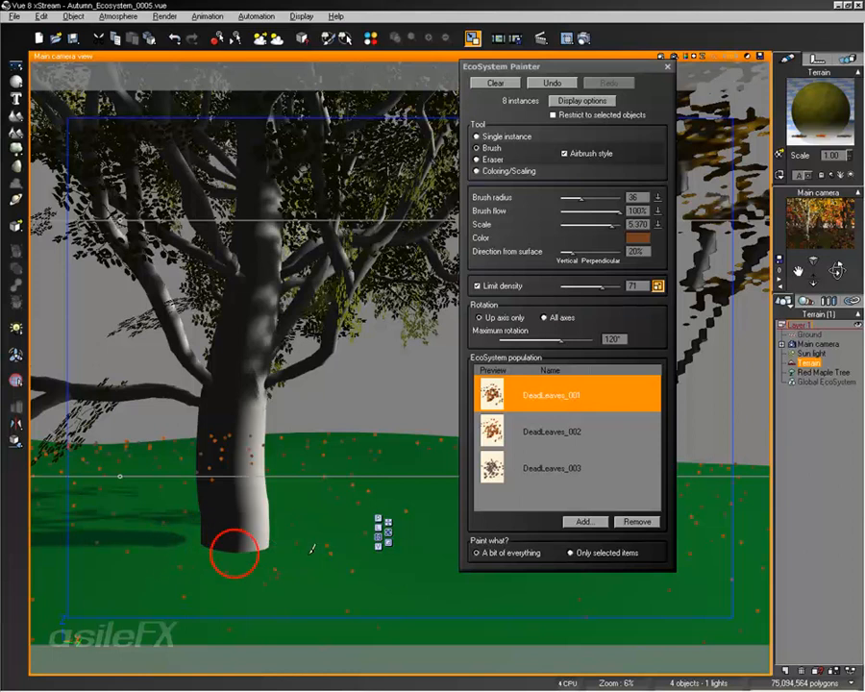
pyautogui.moveTo(173, 591); pyautogui.dragTo(154, 582)
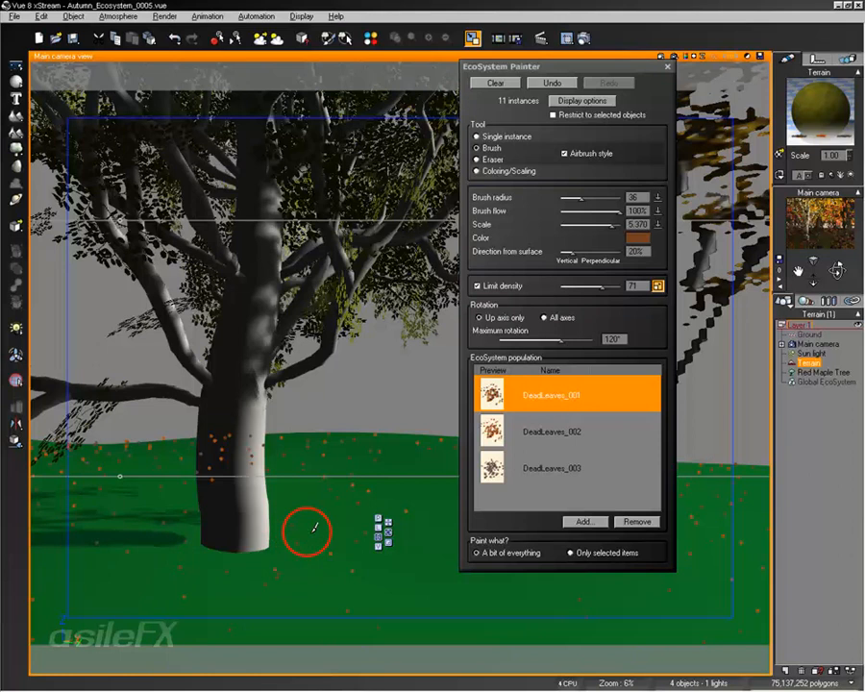
pyautogui.click(187, 551)
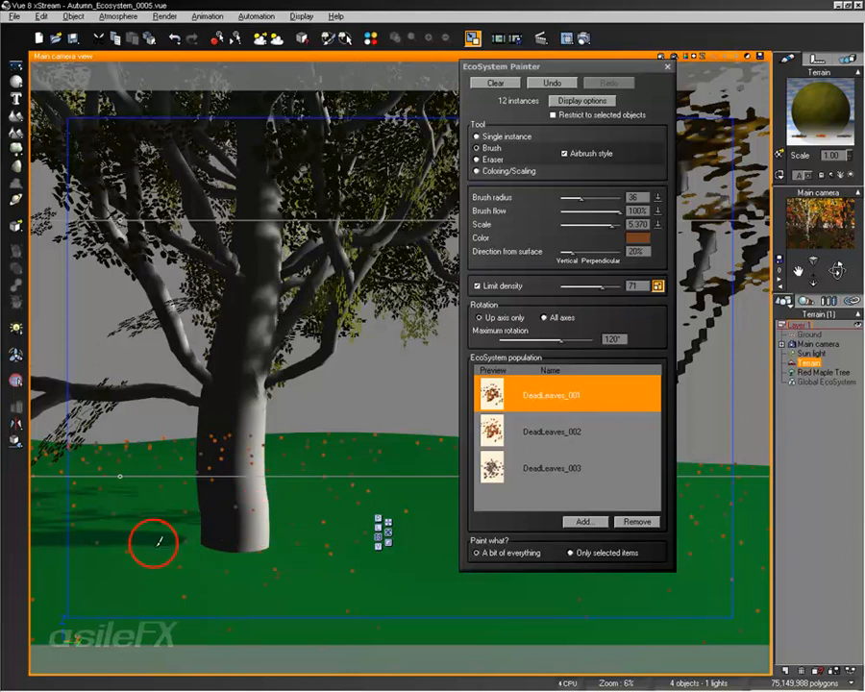
pyautogui.moveTo(184, 546); pyautogui.dragTo(181, 552)
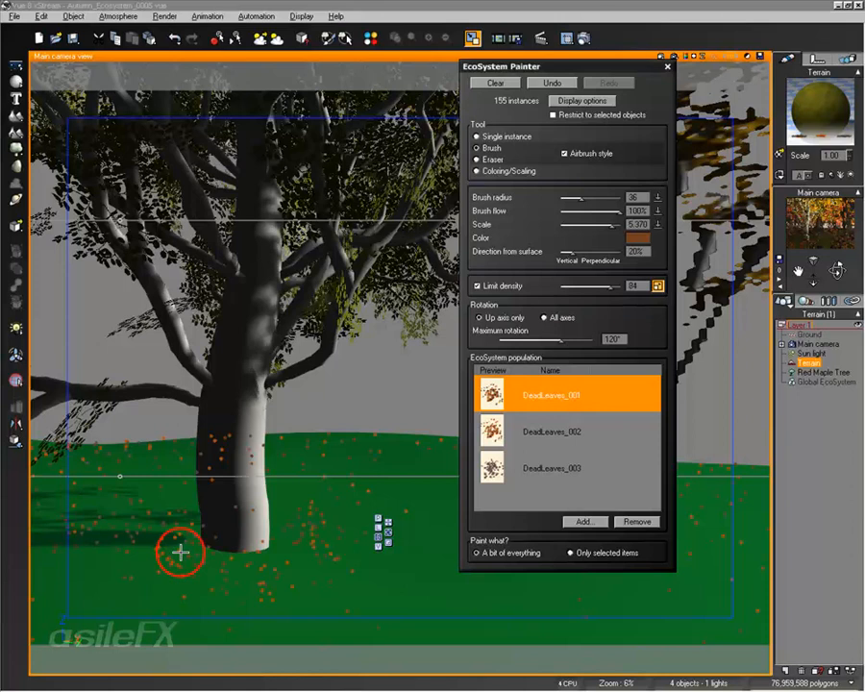
pyautogui.click(666, 65)
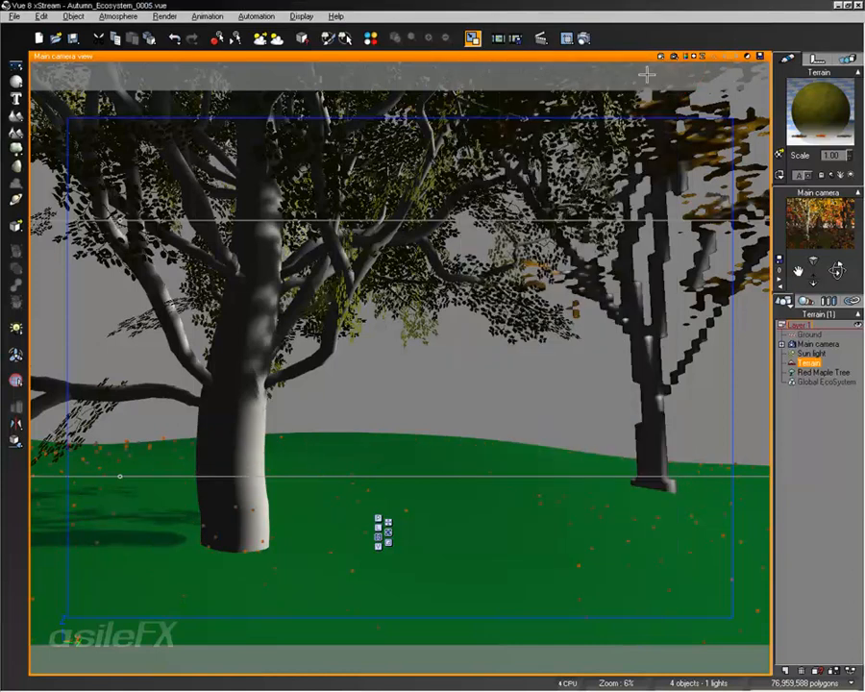
# Select the Global EcoSystem's painted instances and switch their gizmo from rotation to resizing
pyautogui.click(814, 381)
pyautogui.click(813, 382)
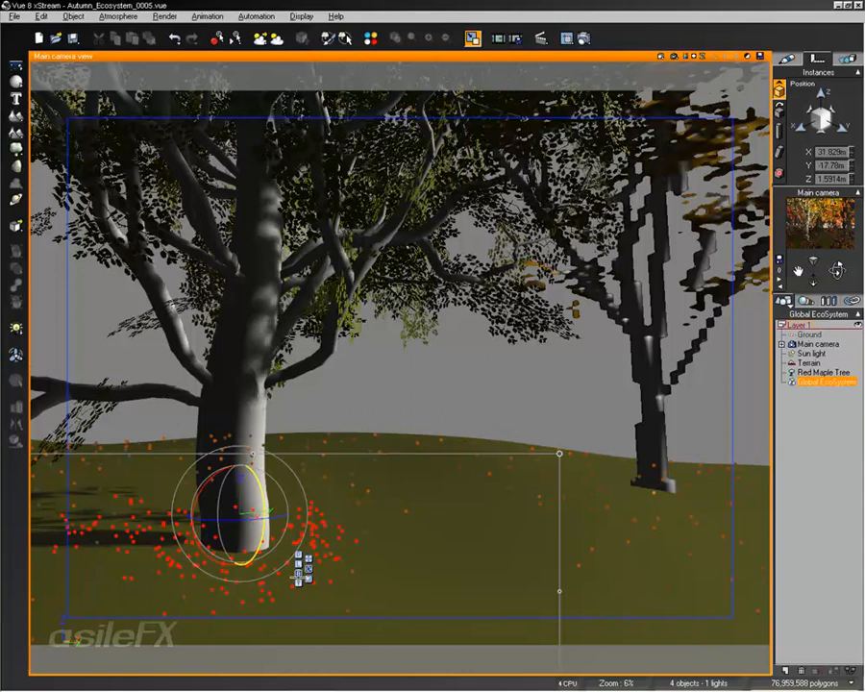
pyautogui.click(309, 577)
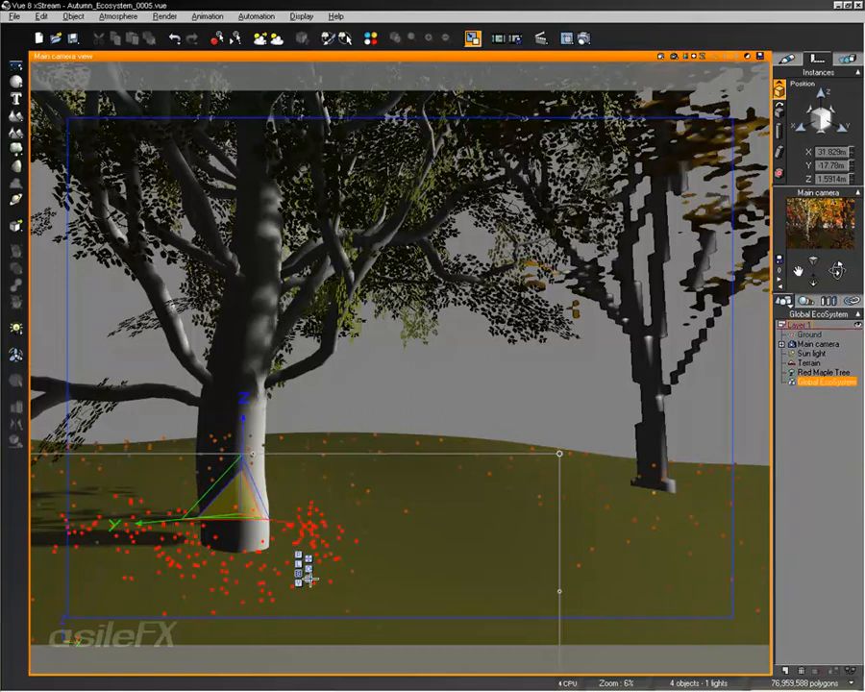
# Save the painted leaf instances around the foreground trunk as a selection in the EcoSystem Selector
pyautogui.click(351, 36)
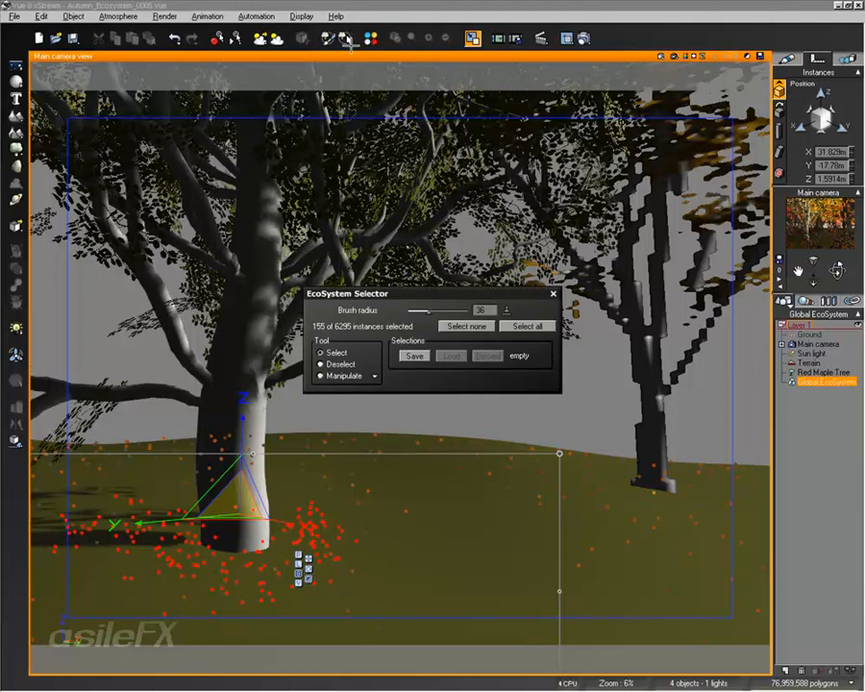
pyautogui.click(158, 413)
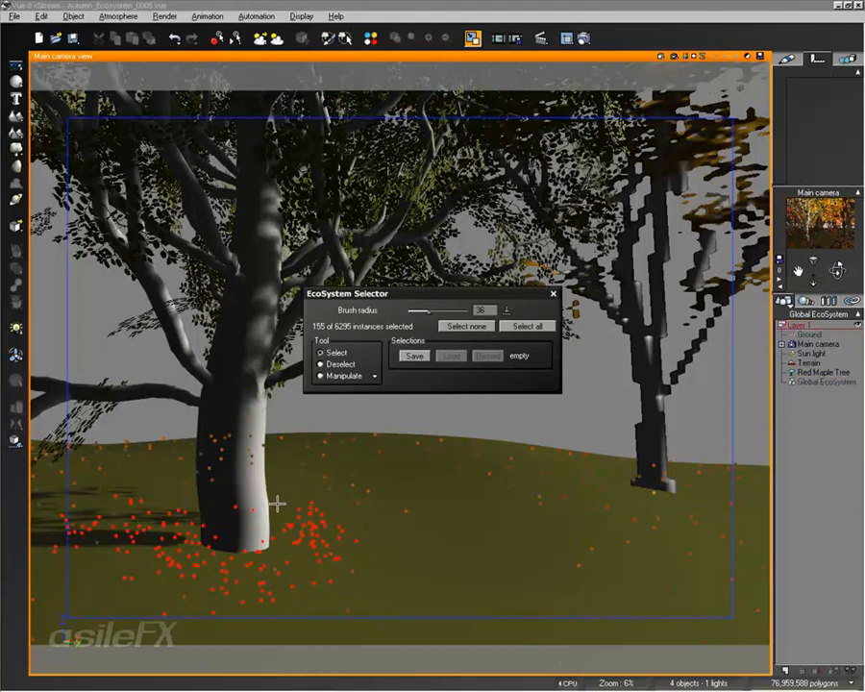
pyautogui.click(418, 354)
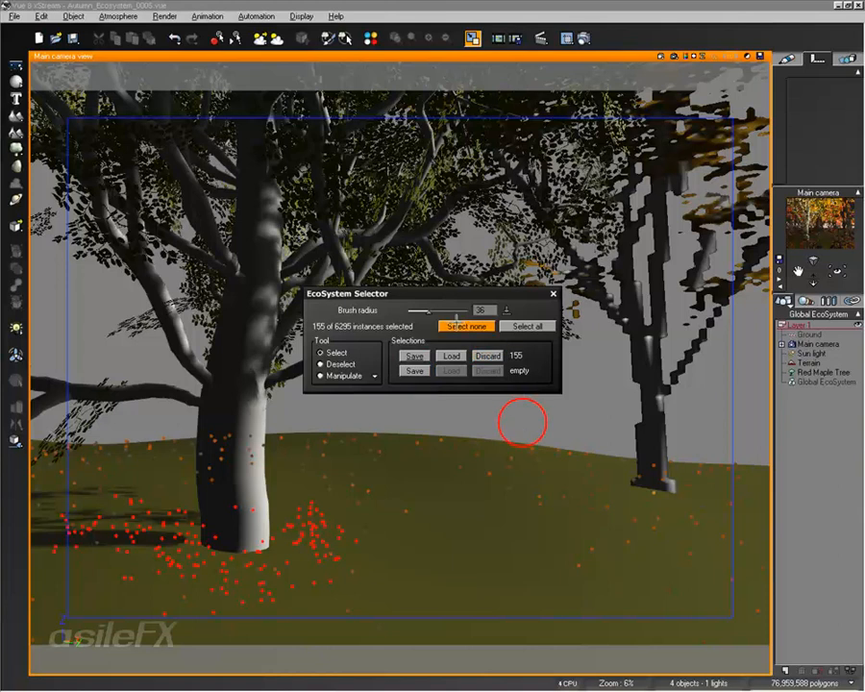
# Deselect all instances, brush-select those around the background tree, and save them as a second selection
pyautogui.click(465, 326)
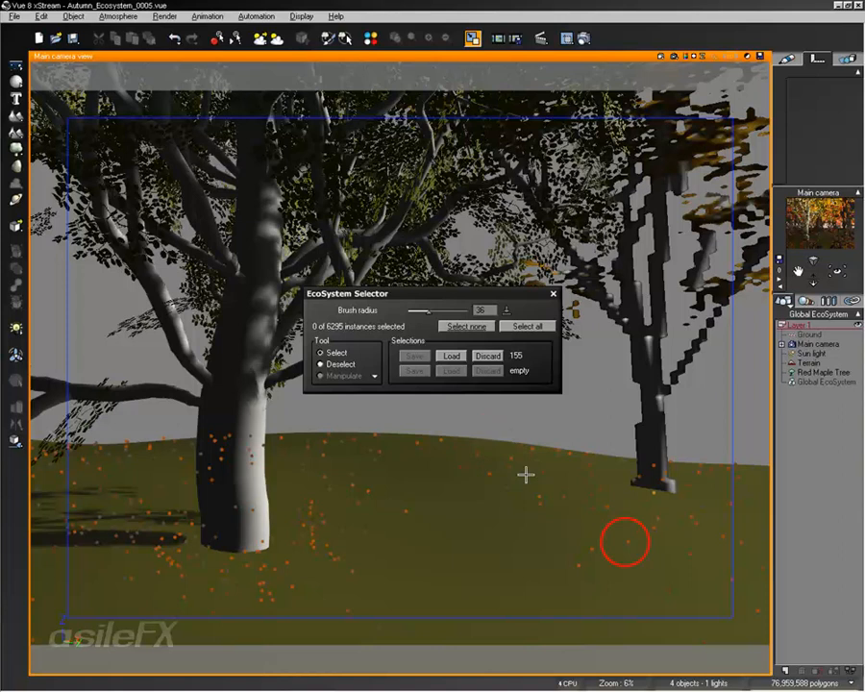
pyautogui.moveTo(516, 501)
pyautogui.mouseDown()
pyautogui.moveTo(678, 508)
pyautogui.moveTo(678, 460)
pyautogui.moveTo(608, 518)
pyautogui.moveTo(635, 474)
pyautogui.moveTo(653, 467)
pyautogui.mouseUp()
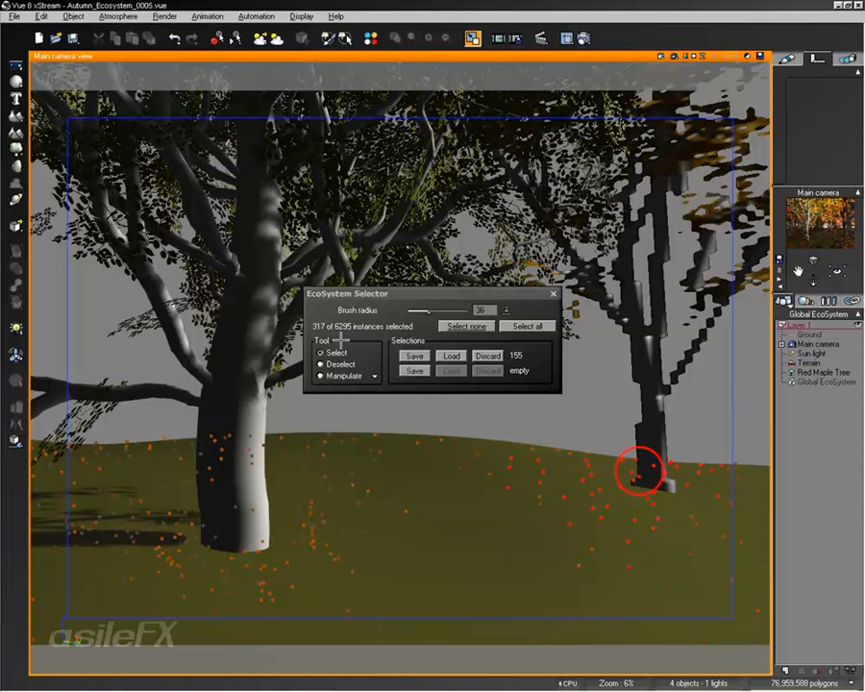
pyautogui.click(423, 371)
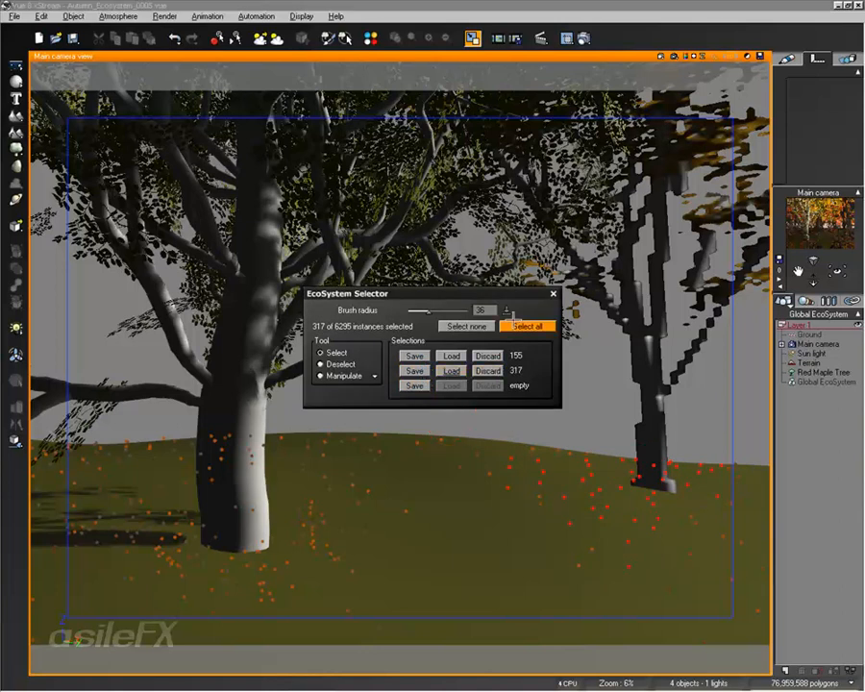
# Deselect all instances, reload the saved selections in turn, and discard the second saved selection
pyautogui.click(472, 327)
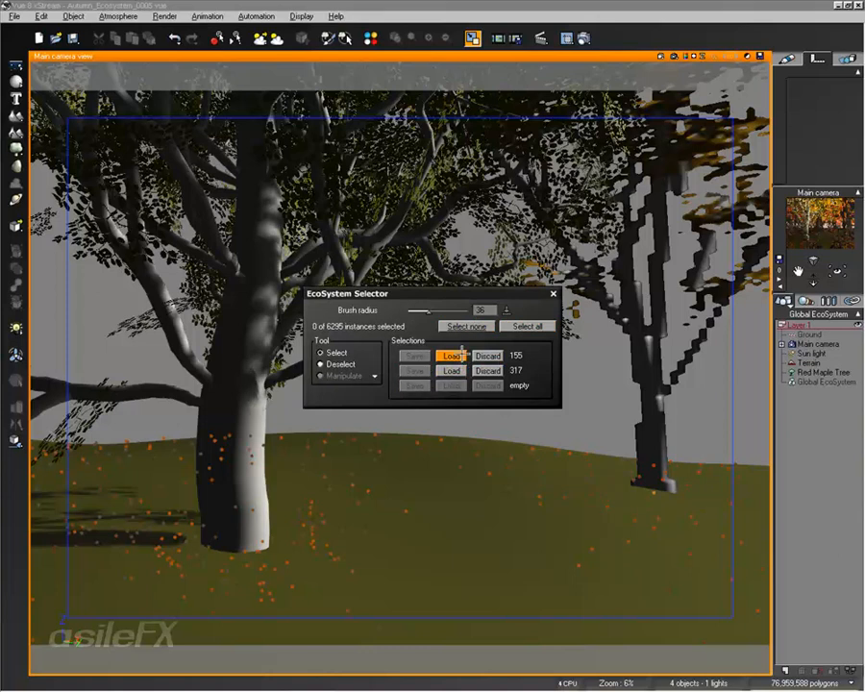
pyautogui.click(453, 356)
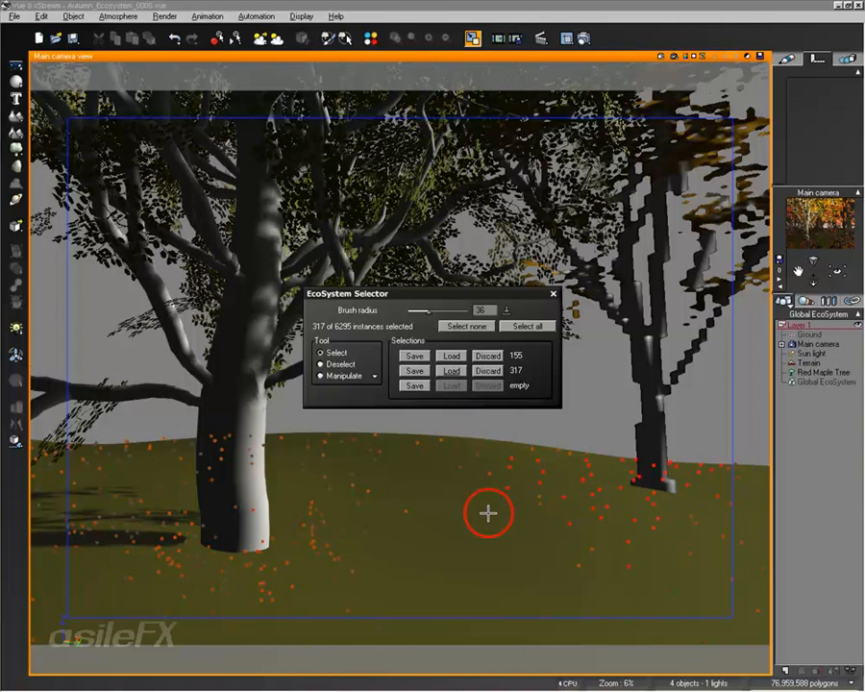
pyautogui.click(488, 370)
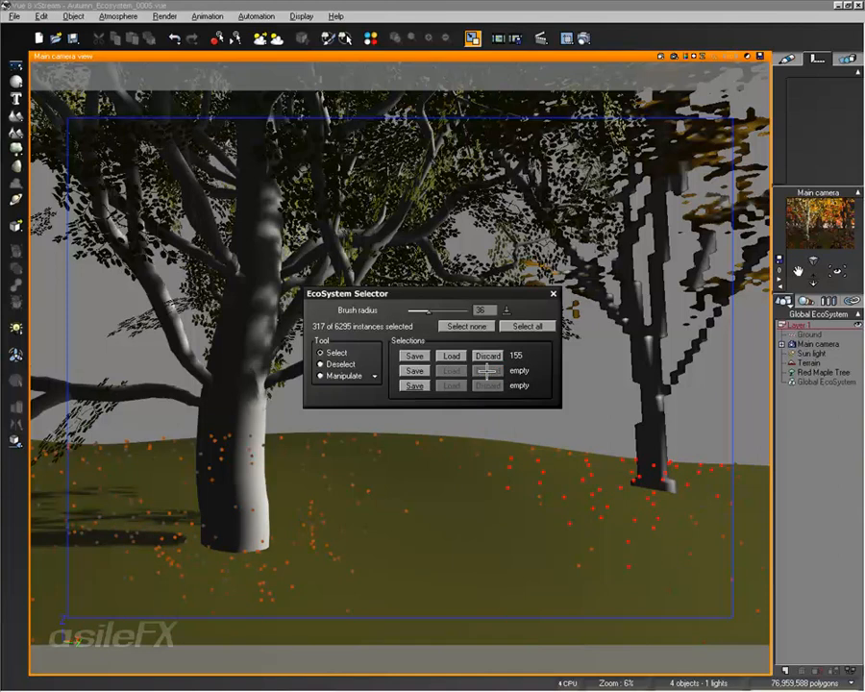
# Recolor and scale the painted leaves beside the foreground trunk with the Coloring/Scaling brush, using a tan color of RGB 160, 144, 94
pyautogui.click(553, 293)
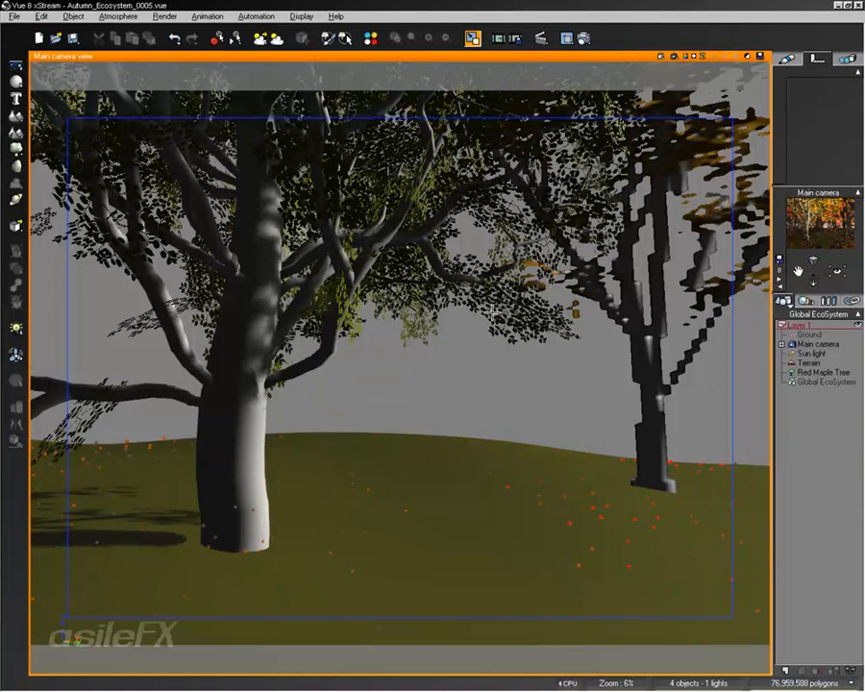
pyautogui.click(330, 37)
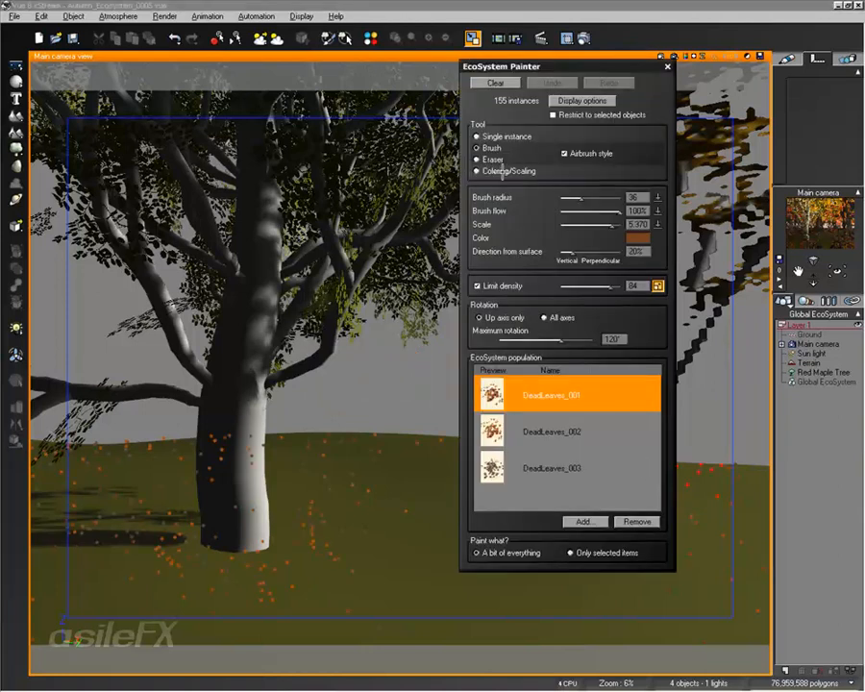
pyautogui.click(500, 171)
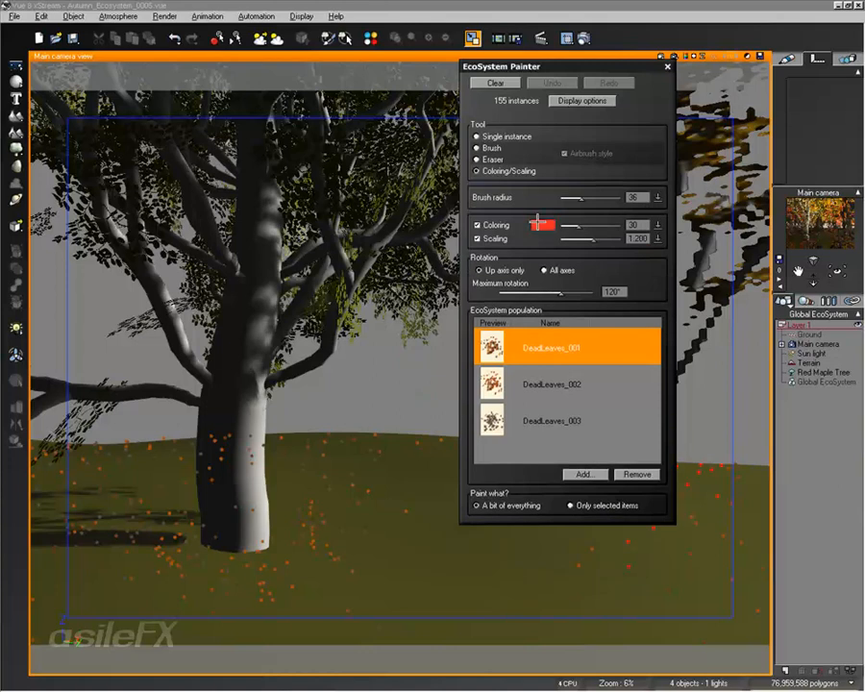
pyautogui.click(538, 222)
pyautogui.click(510, 246)
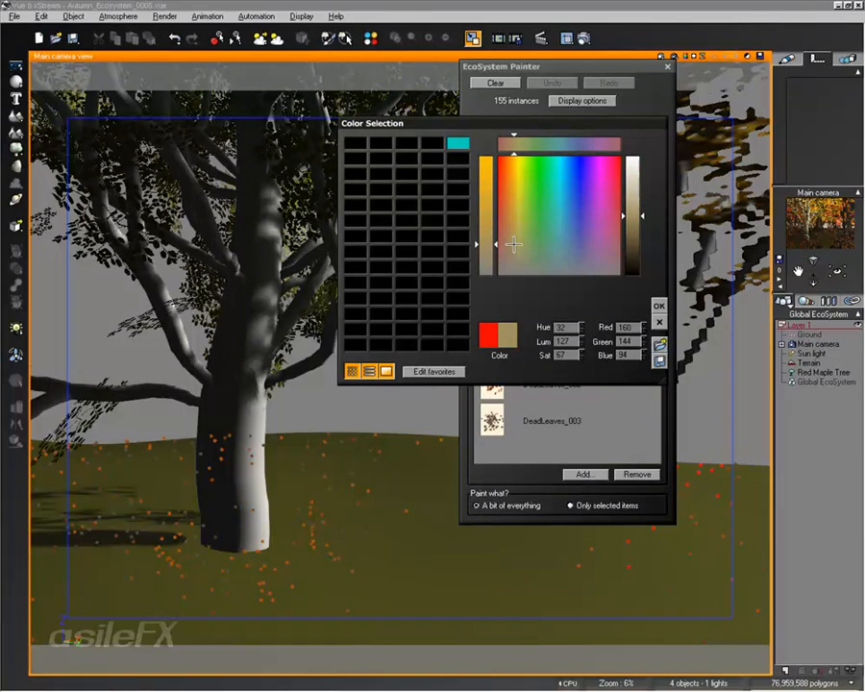
pyautogui.click(658, 306)
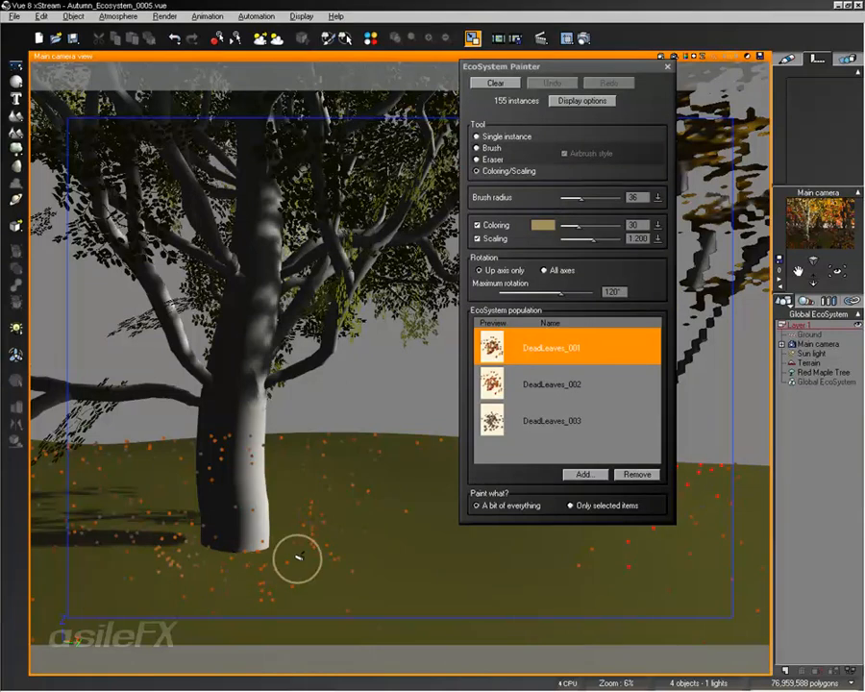
pyautogui.moveTo(325, 538); pyautogui.dragTo(367, 540)
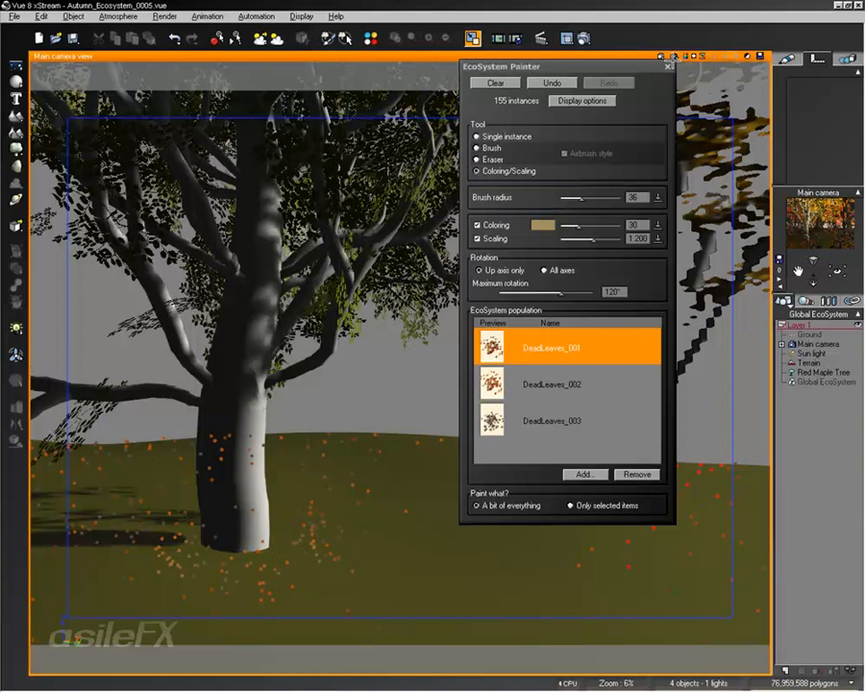
pyautogui.press('Escape')
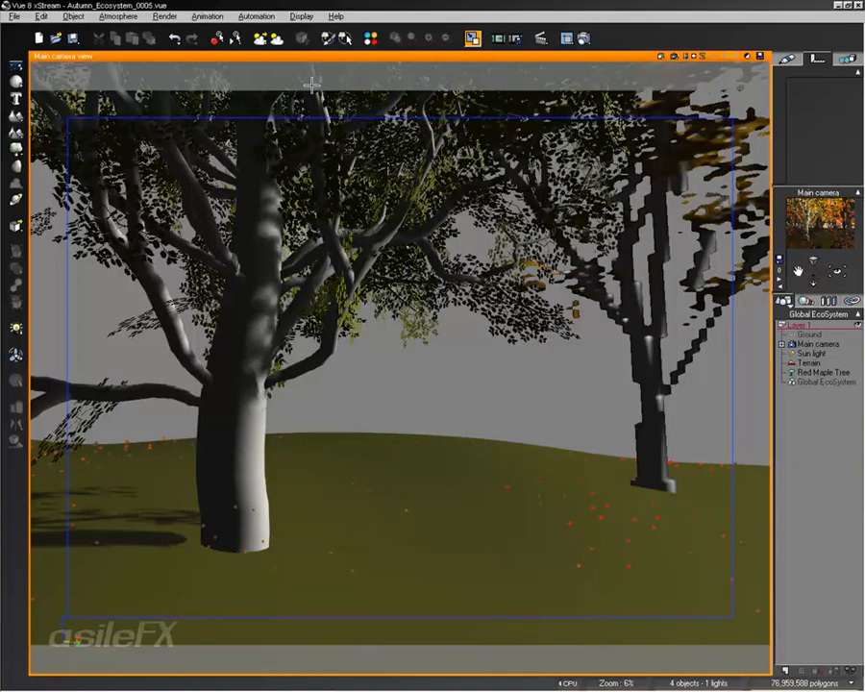
# Set the OpenGL clipping far plane distance to 10000km in the display options
pyautogui.click(13, 15)
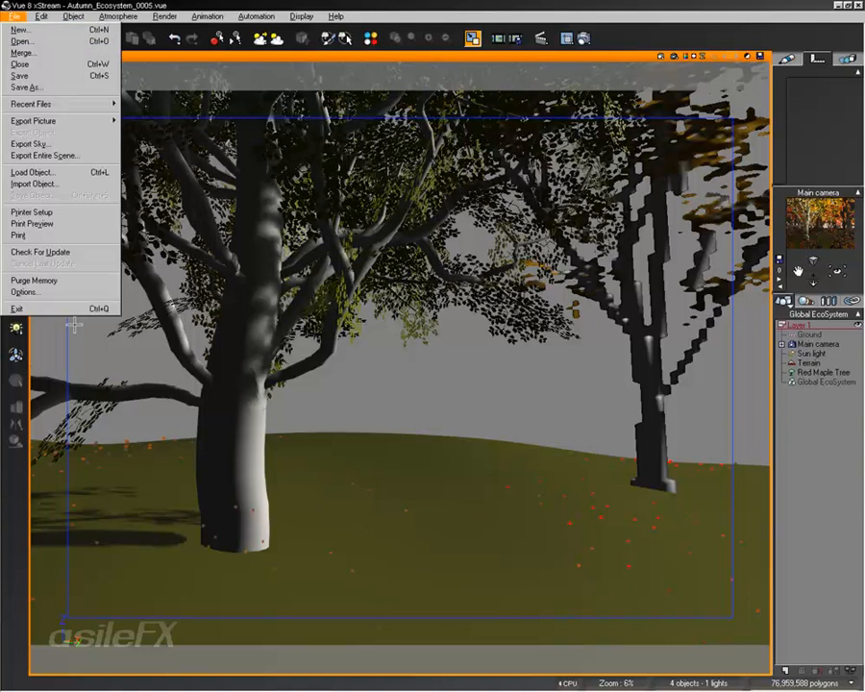
pyautogui.click(88, 294)
pyautogui.doubleClick(511, 533)
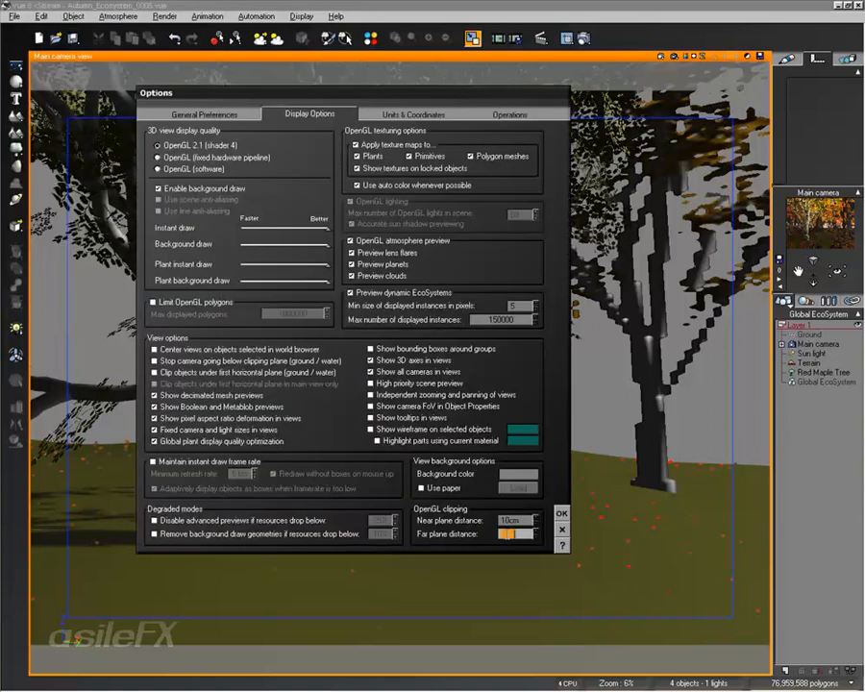
pyautogui.write('200m')
pyautogui.write('k')
pyautogui.press('BackSpace')
pyautogui.write('10')
pyautogui.press('Delete')
pyautogui.write('300km')
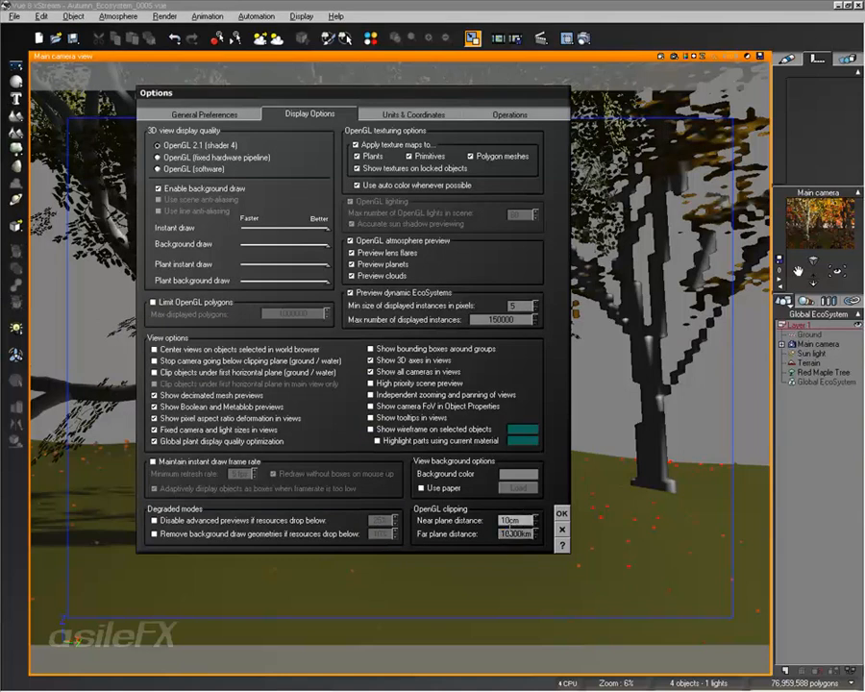
pyautogui.click(563, 514)
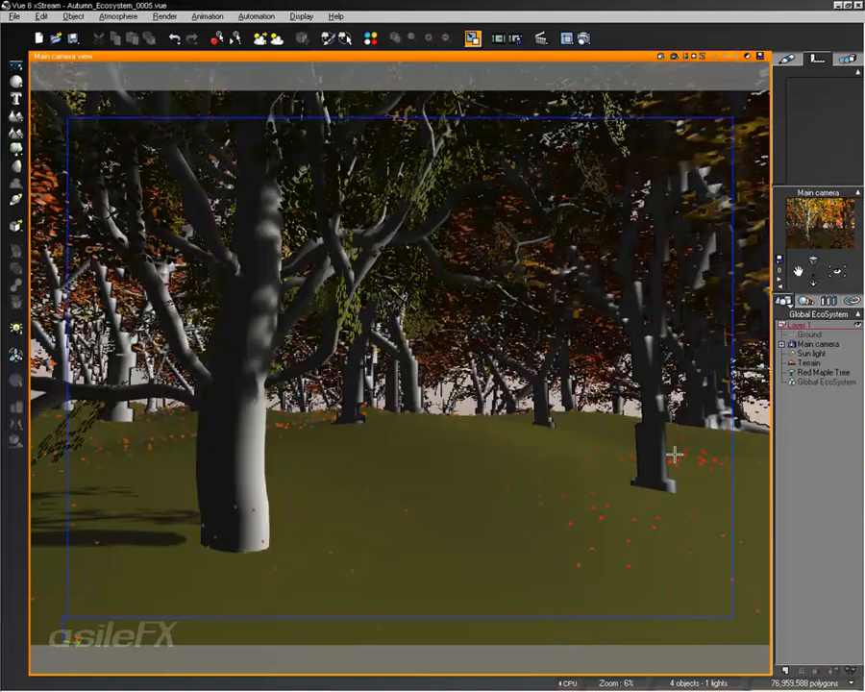
# Set the default display quality of the terrain material's Dead Leaves layer to Shaded Billboard
pyautogui.click(823, 382)
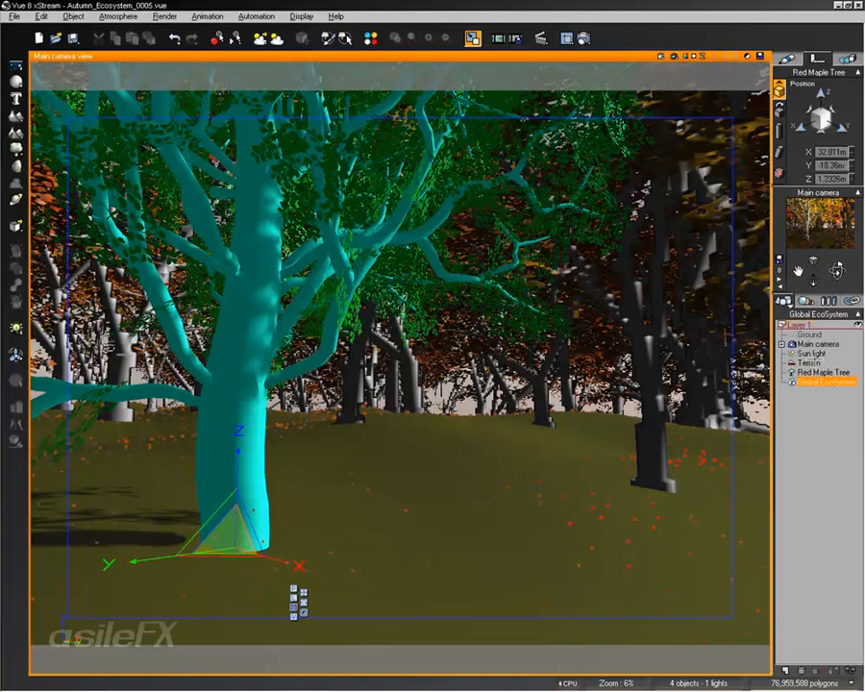
pyautogui.click(816, 363)
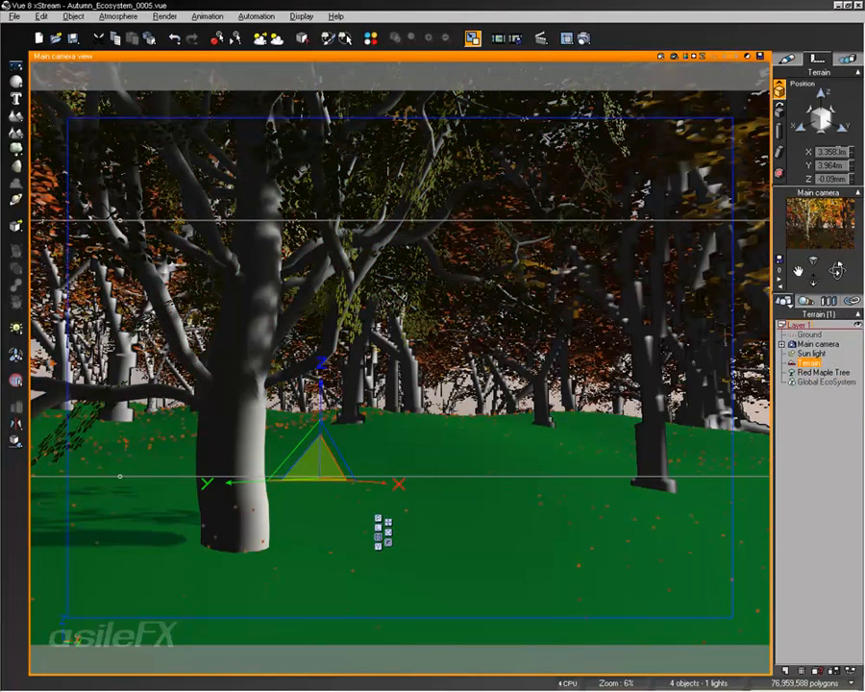
pyautogui.click(793, 59)
pyautogui.doubleClick(806, 94)
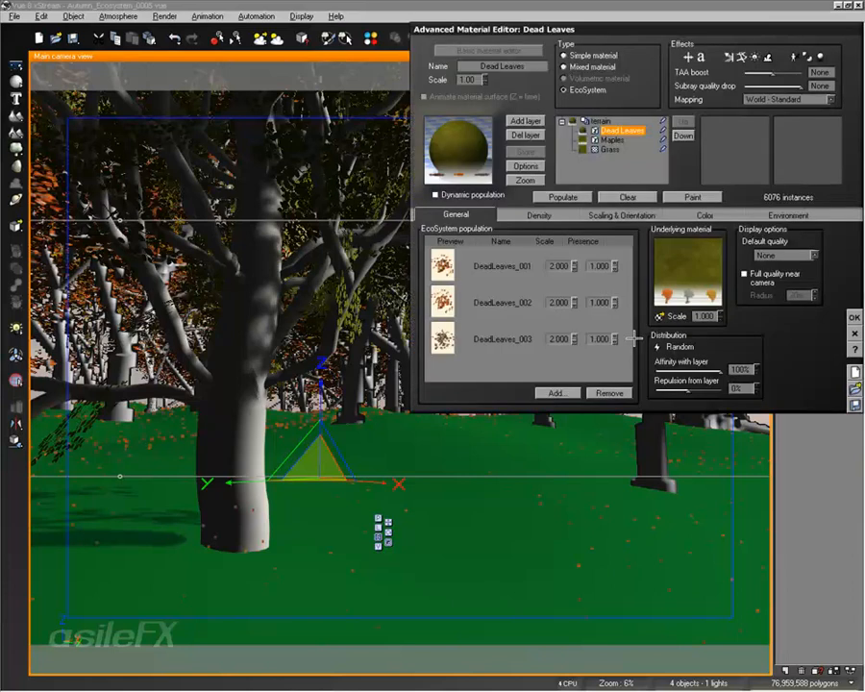
pyautogui.click(611, 141)
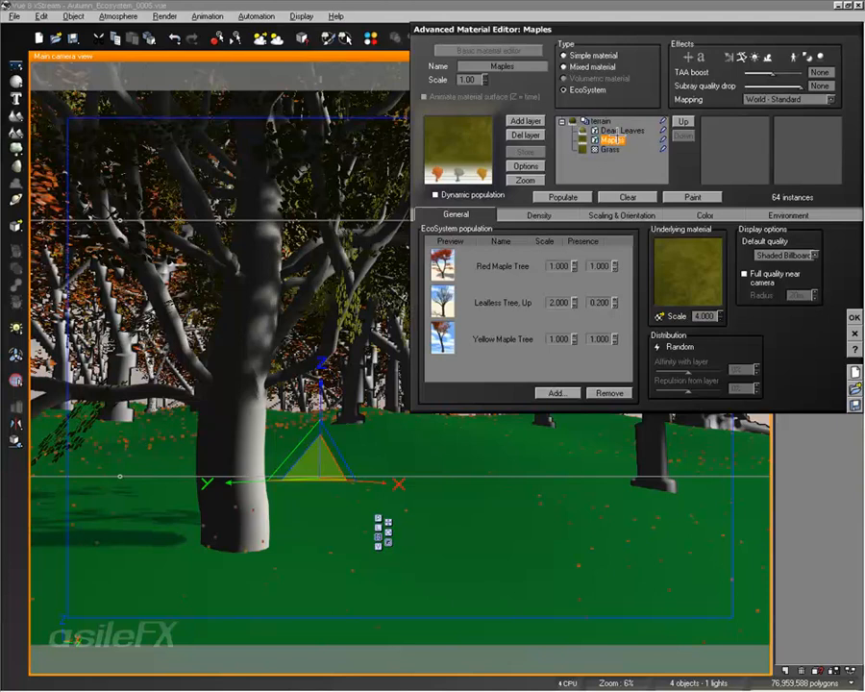
pyautogui.click(615, 130)
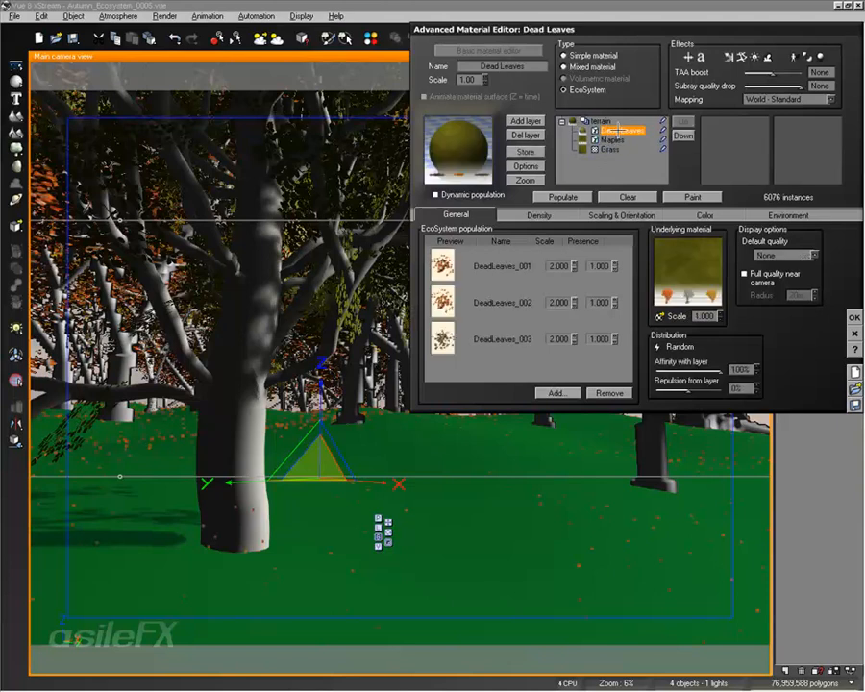
pyautogui.click(784, 254)
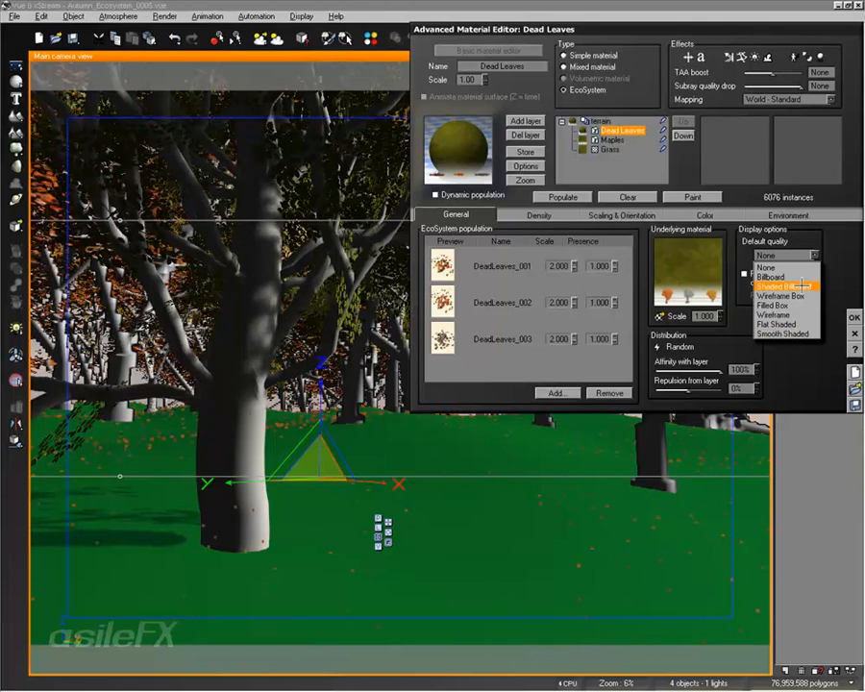
pyautogui.click(806, 285)
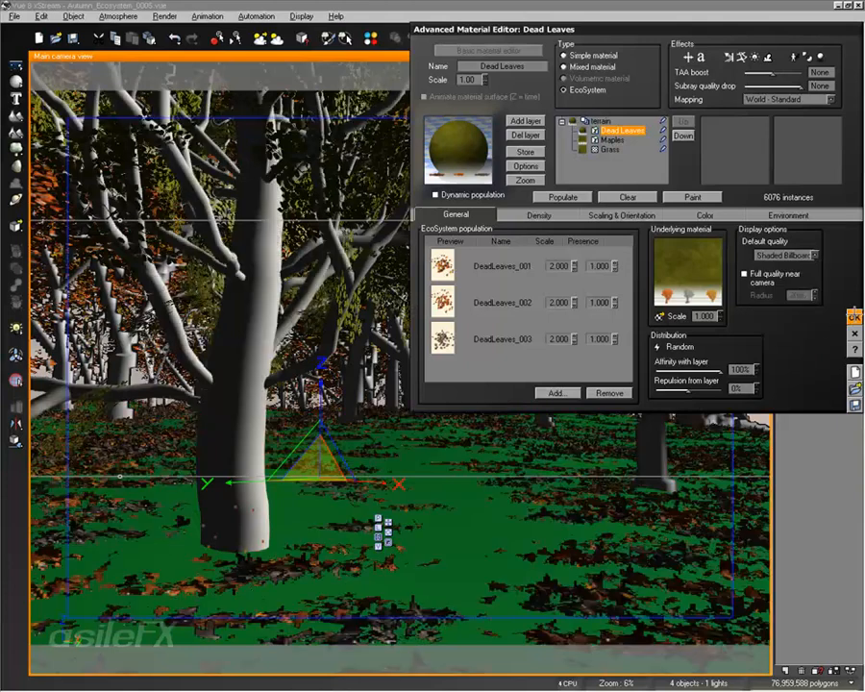
pyautogui.click(854, 317)
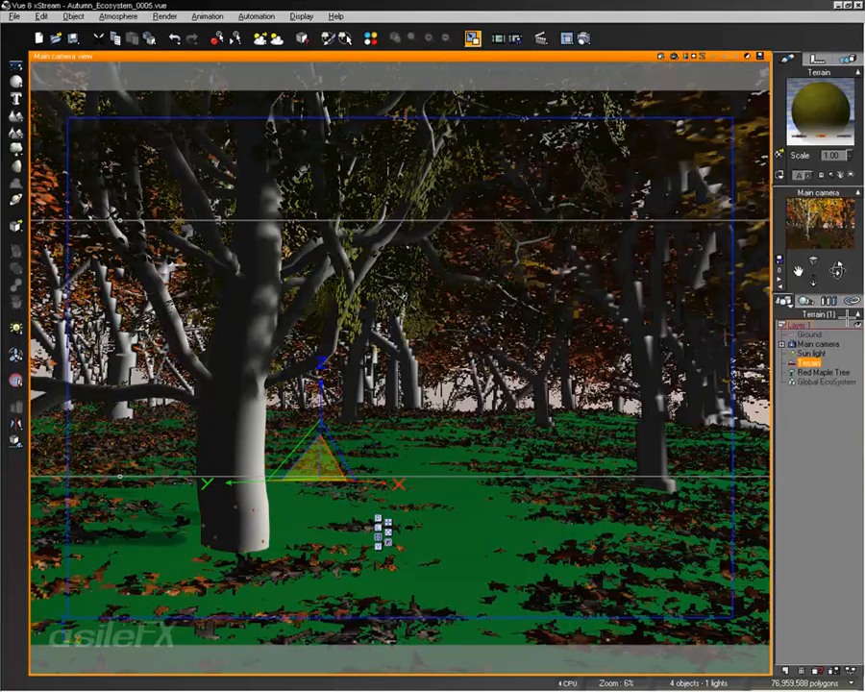
# Raise the Global EcoSystem's leaf instances around the foreground trunk to a Z position of about 1.65 m, and deselect them
pyautogui.click(818, 407)
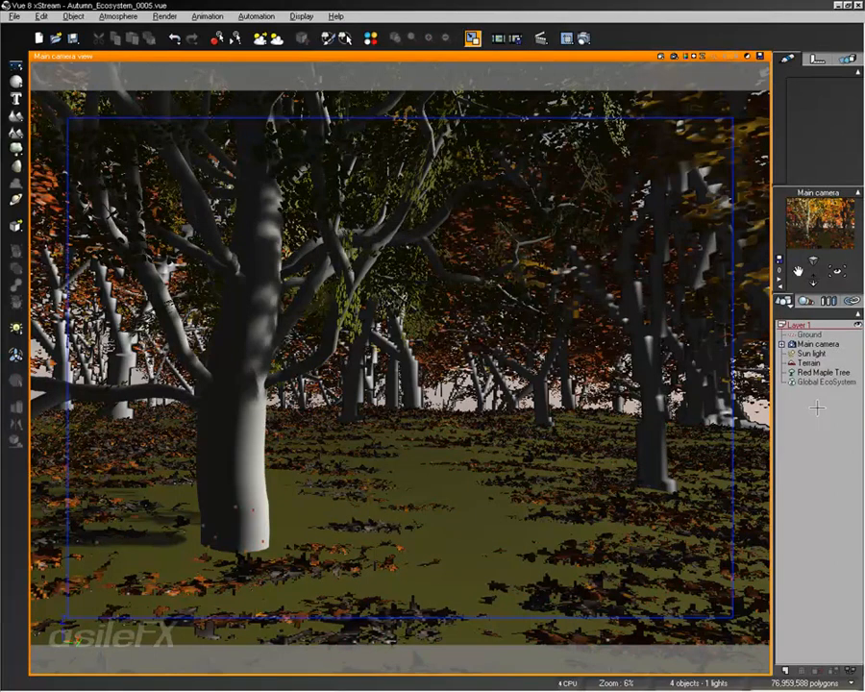
pyautogui.click(810, 381)
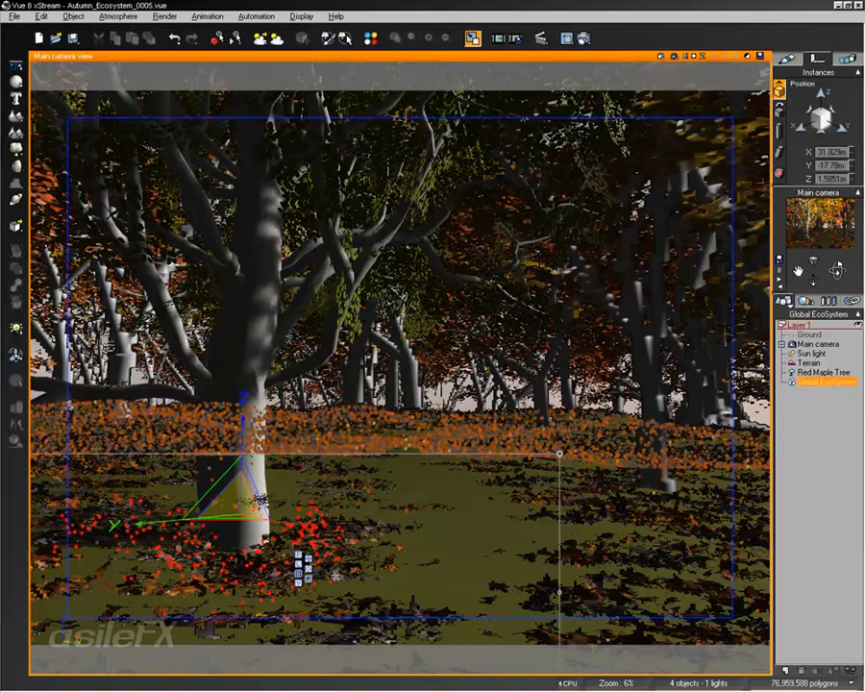
pyautogui.moveTo(241, 497); pyautogui.dragTo(246, 434)
pyautogui.click(309, 559)
pyautogui.moveTo(245, 434)
pyautogui.mouseDown()
pyautogui.moveTo(246, 458)
pyautogui.moveTo(248, 445)
pyautogui.mouseUp()
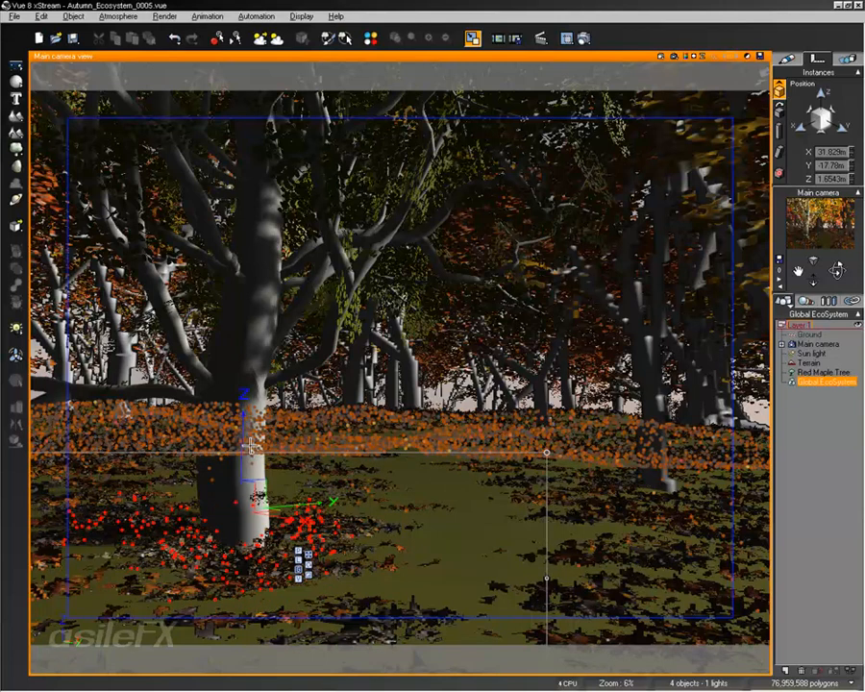
pyautogui.click(809, 406)
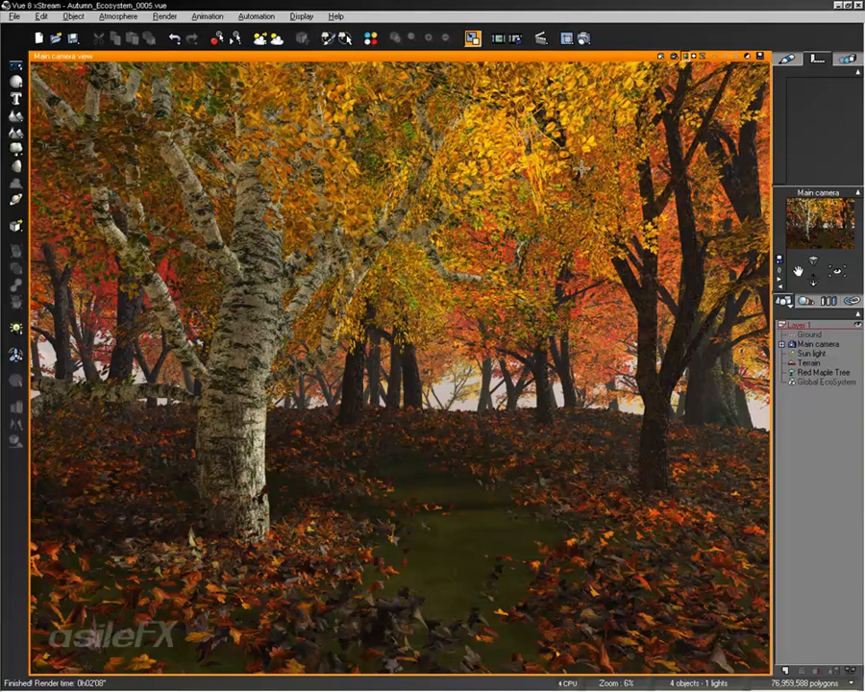
# Switch the main camera view from the rendered image to the OpenGL preview and undo the last camera move
pyautogui.click(685, 56)
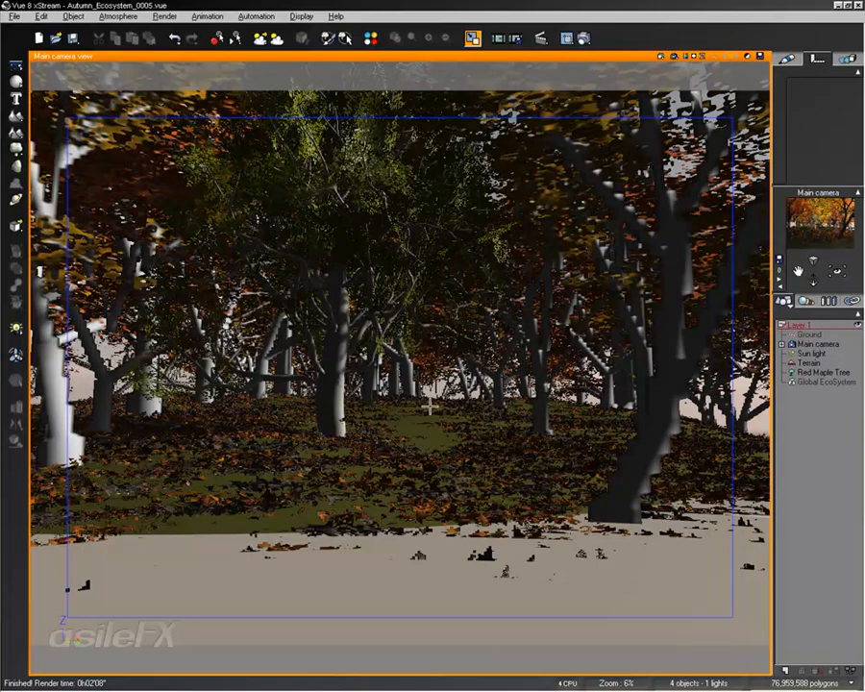
pyautogui.click(47, 19)
pyautogui.click(48, 20)
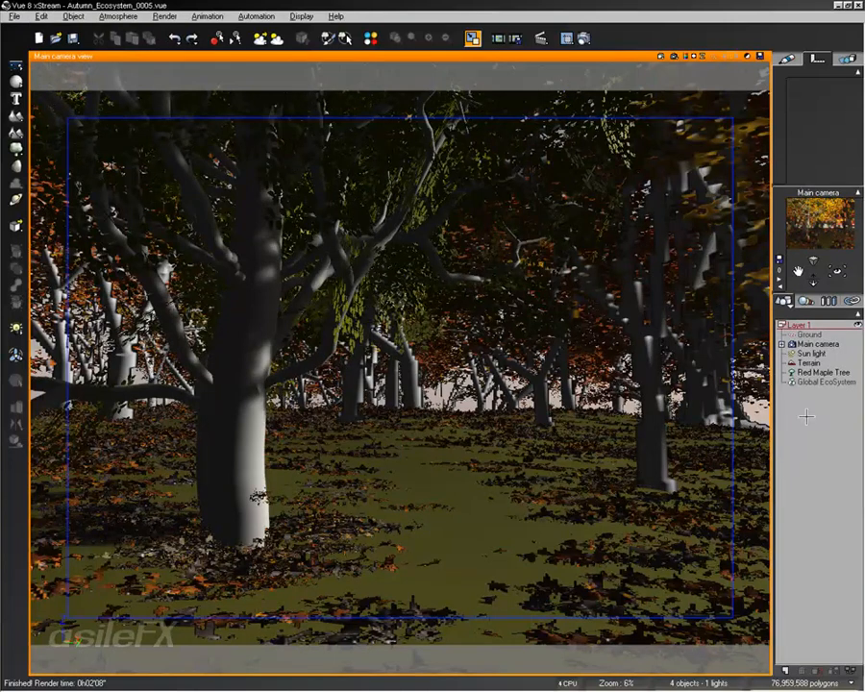
# Save the scene as a new version with file name and title Autumn_Ecosystem_0006
pyautogui.click(15, 18)
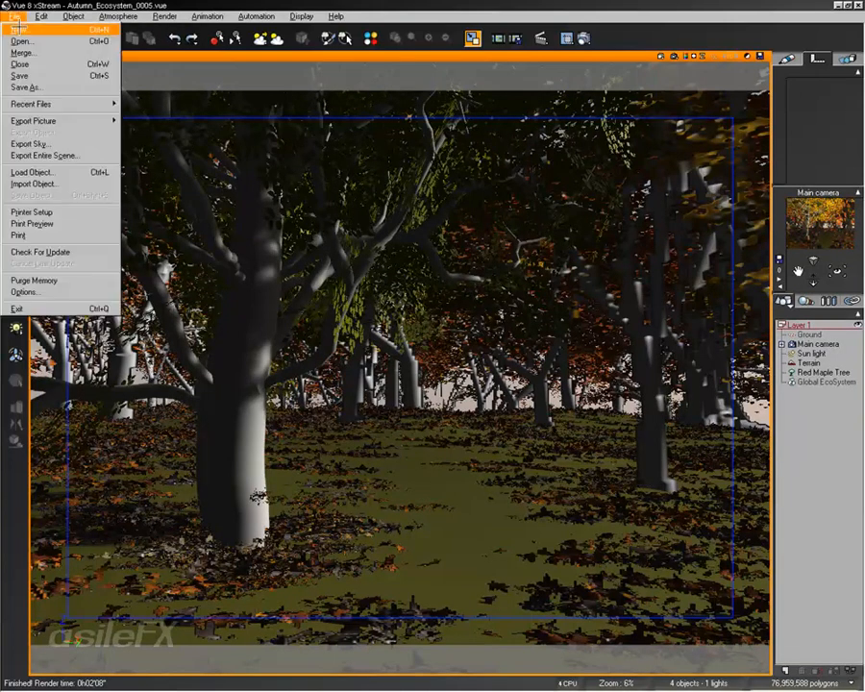
pyautogui.click(96, 87)
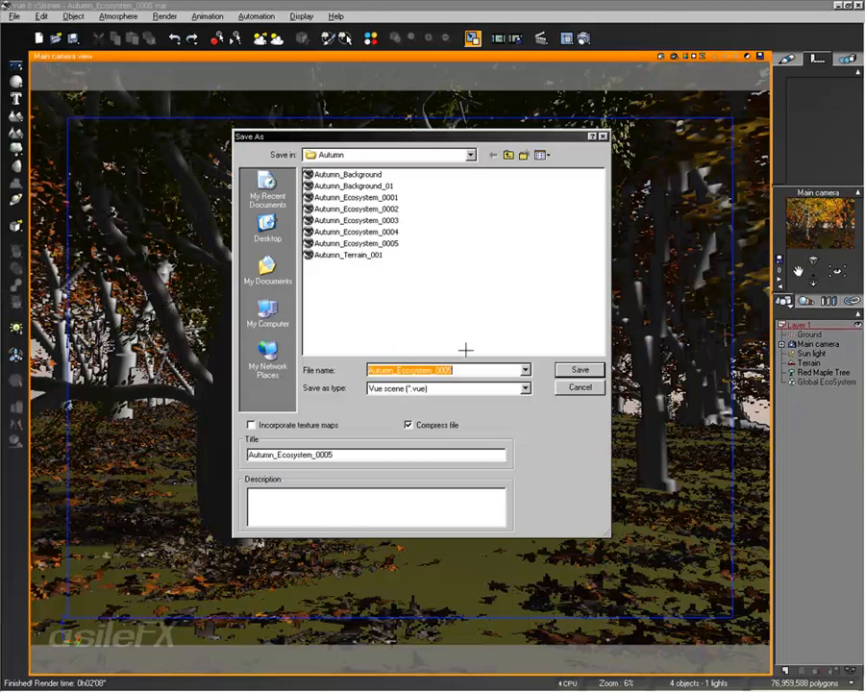
pyautogui.click(472, 371)
pyautogui.press('BackSpace')
pyautogui.write('6')
pyautogui.click(444, 454)
pyautogui.press('BackSpace')
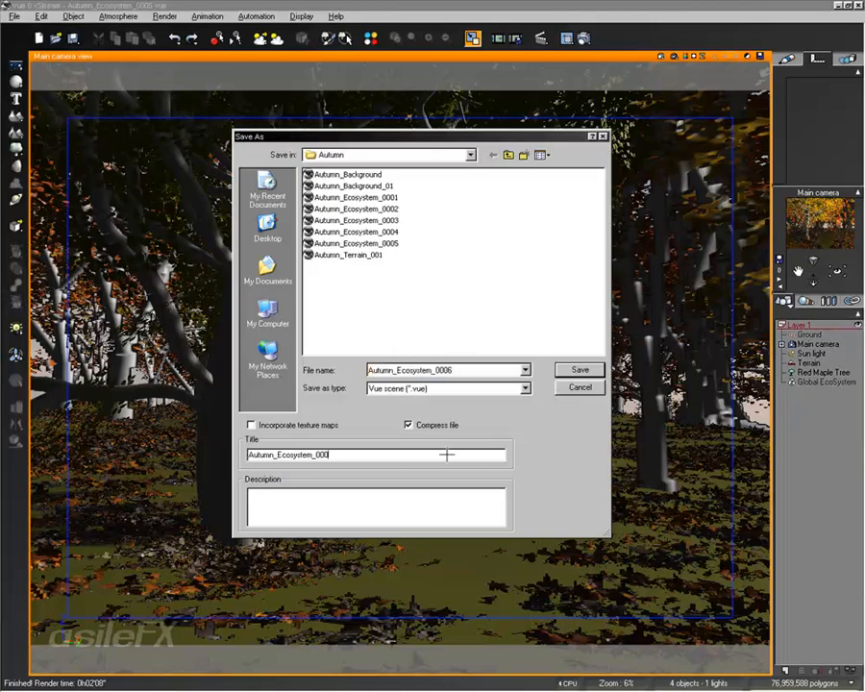
pyautogui.write('6')
pyautogui.click(572, 370)
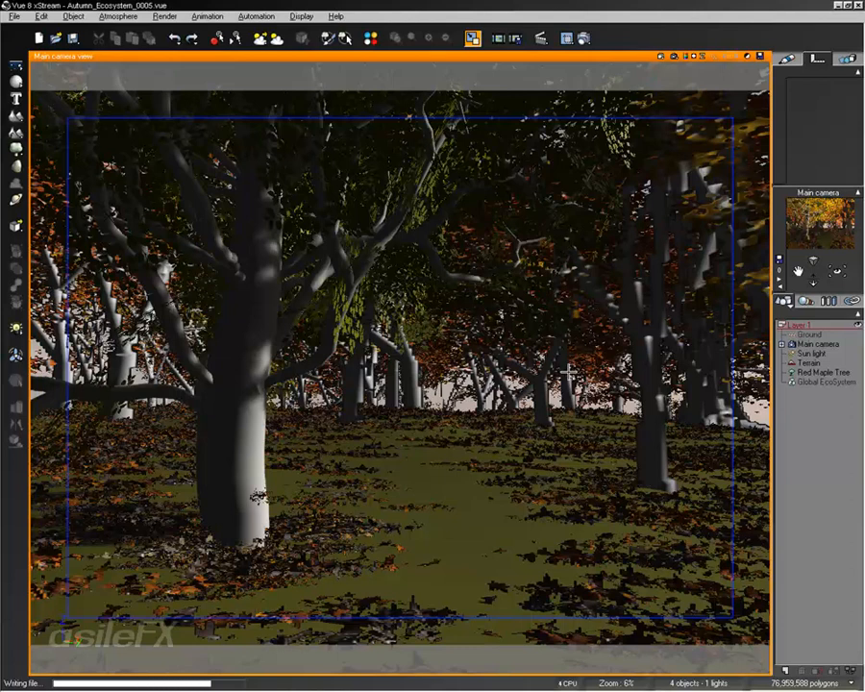
pyautogui.click(14, 15)
pyautogui.click(21, 27)
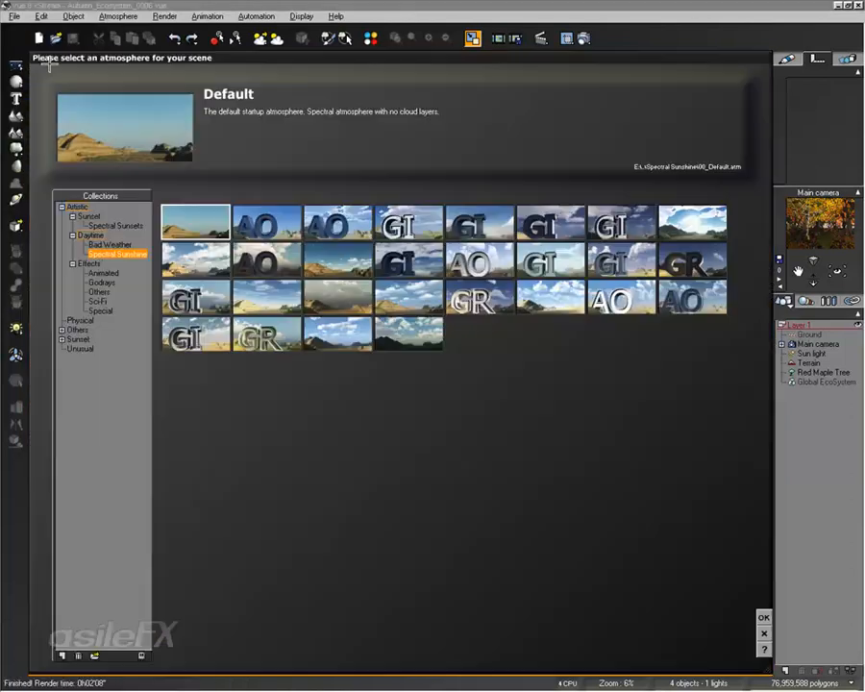
pyautogui.click(764, 634)
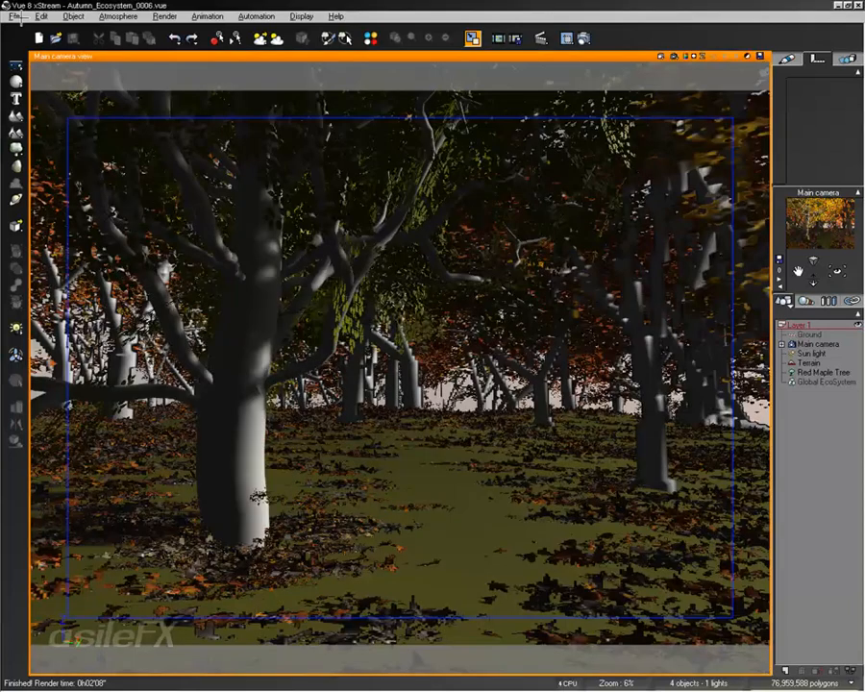
# Close the Autumn_Ecosystem_0006 scene and check the load/save settings in the General Preferences, leaving them unchanged
pyautogui.click(15, 16)
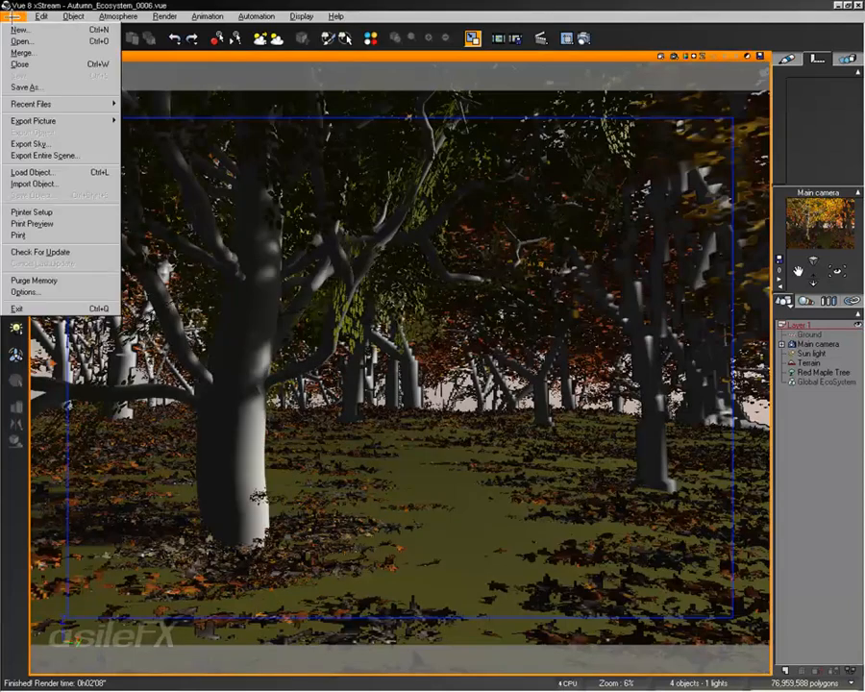
pyautogui.click(29, 64)
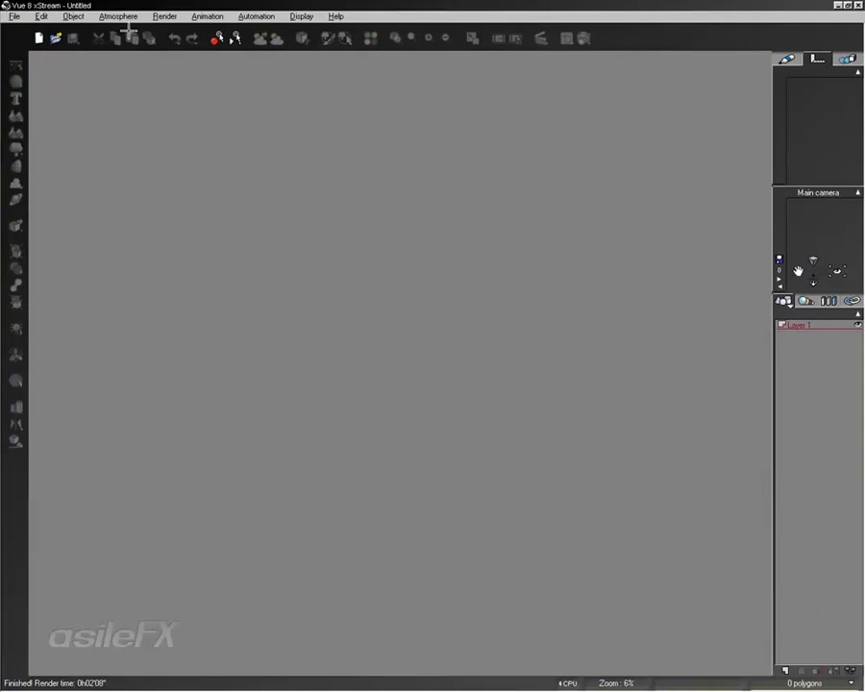
pyautogui.click(15, 16)
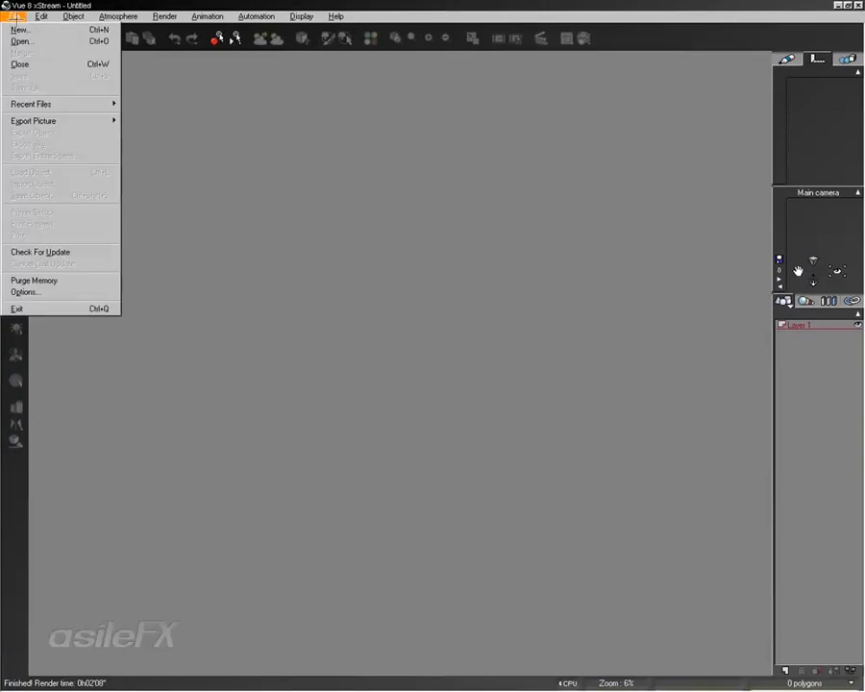
pyautogui.click(88, 292)
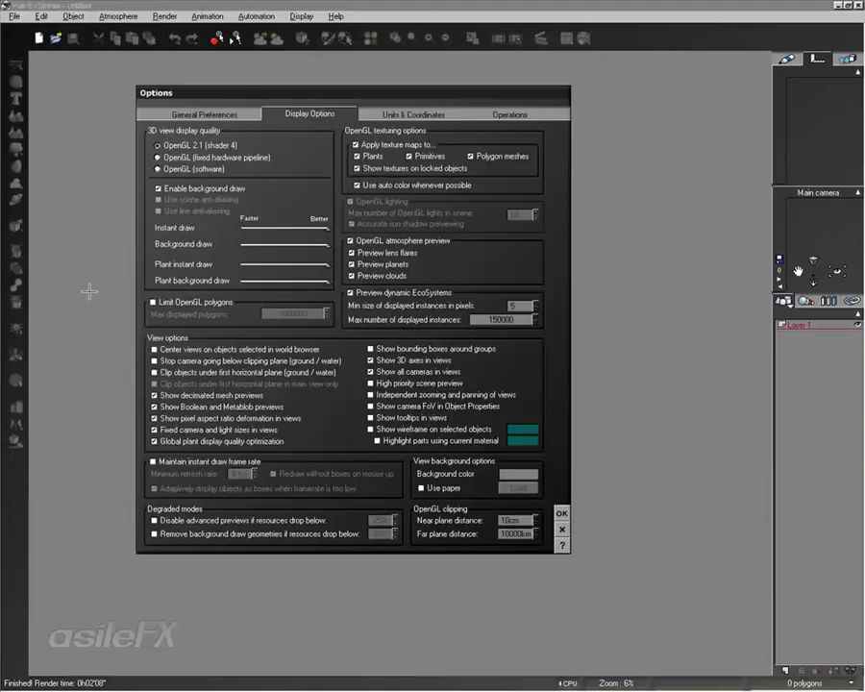
pyautogui.click(216, 112)
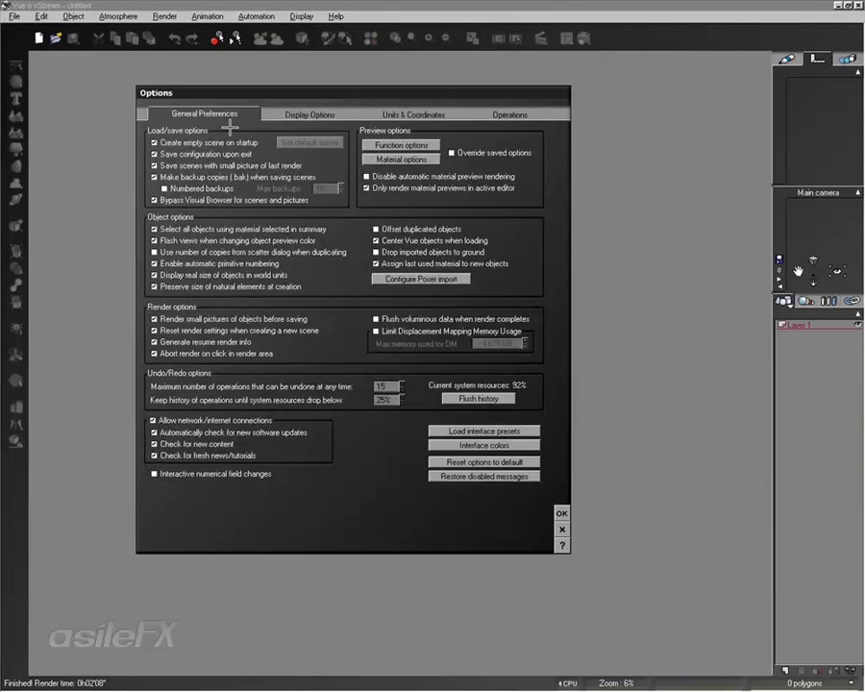
pyautogui.click(566, 527)
# Create a new scene and check the default scene setting in the General Preferences
pyautogui.click(14, 16)
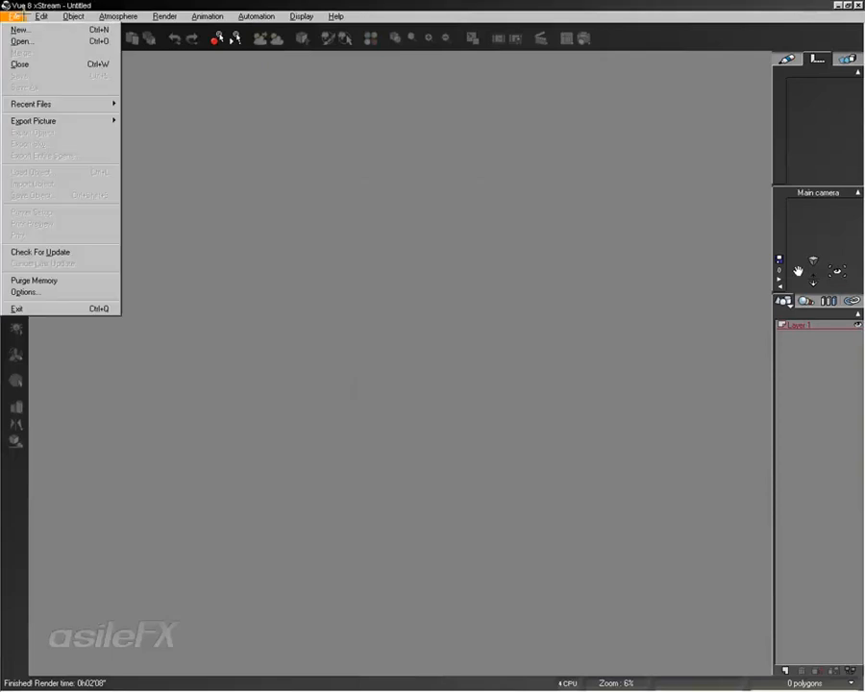
pyautogui.click(21, 28)
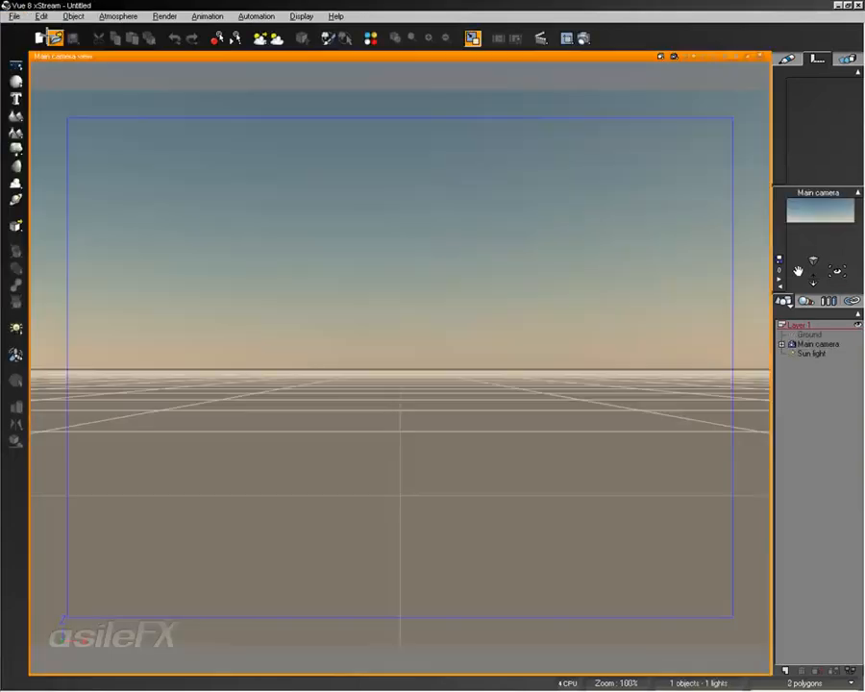
pyautogui.click(16, 16)
pyautogui.click(21, 290)
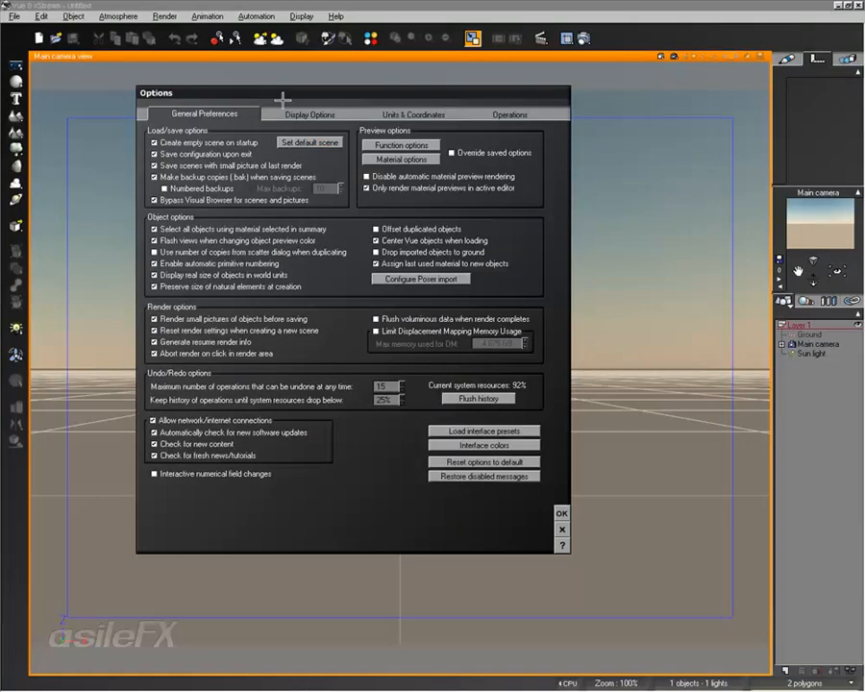
pyautogui.click(562, 514)
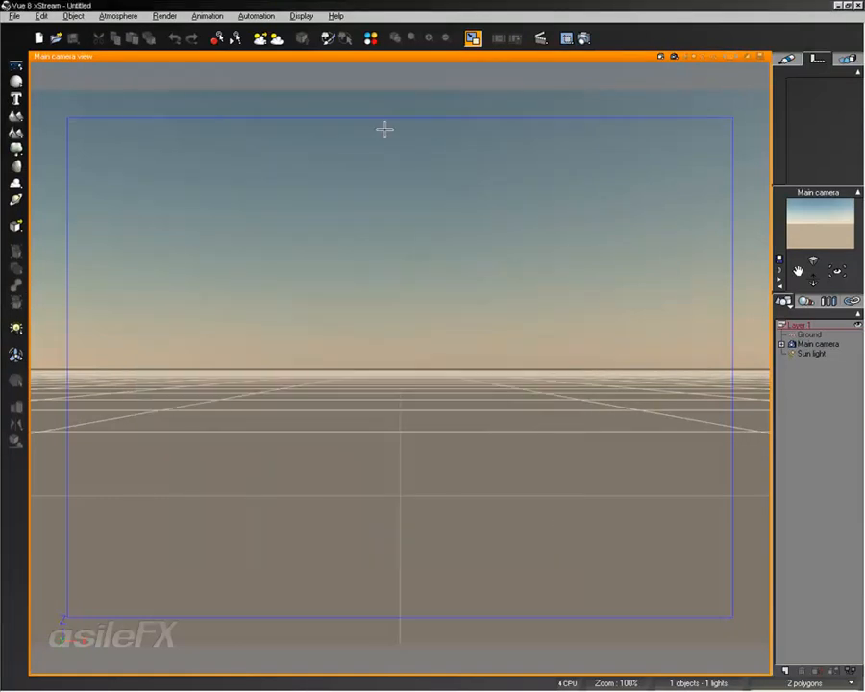
# Create a replacement scene with the Default atmosphere from the Spectral Sunshine collection, and close it
pyautogui.click(16, 15)
pyautogui.click(16, 33)
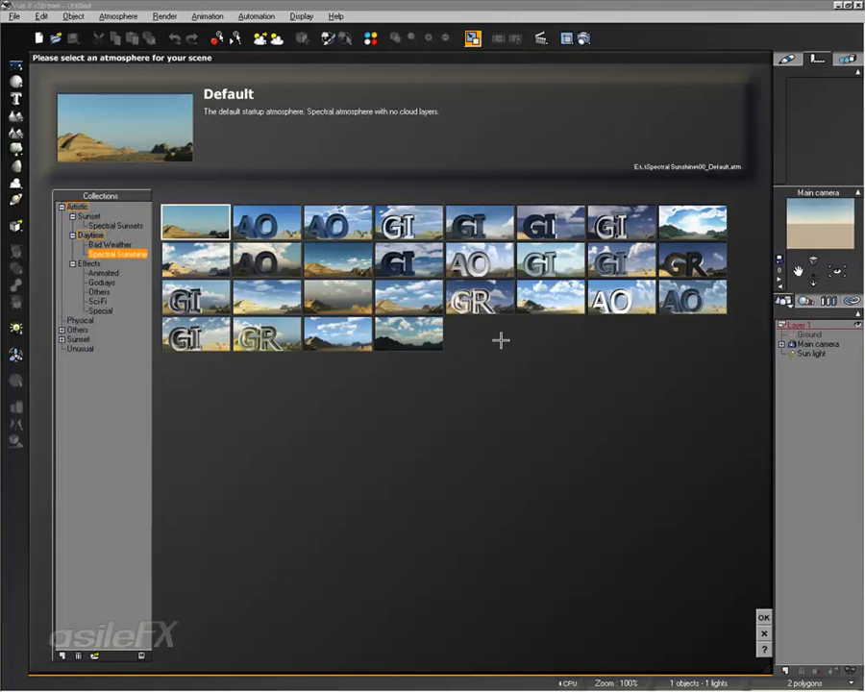
pyautogui.click(763, 620)
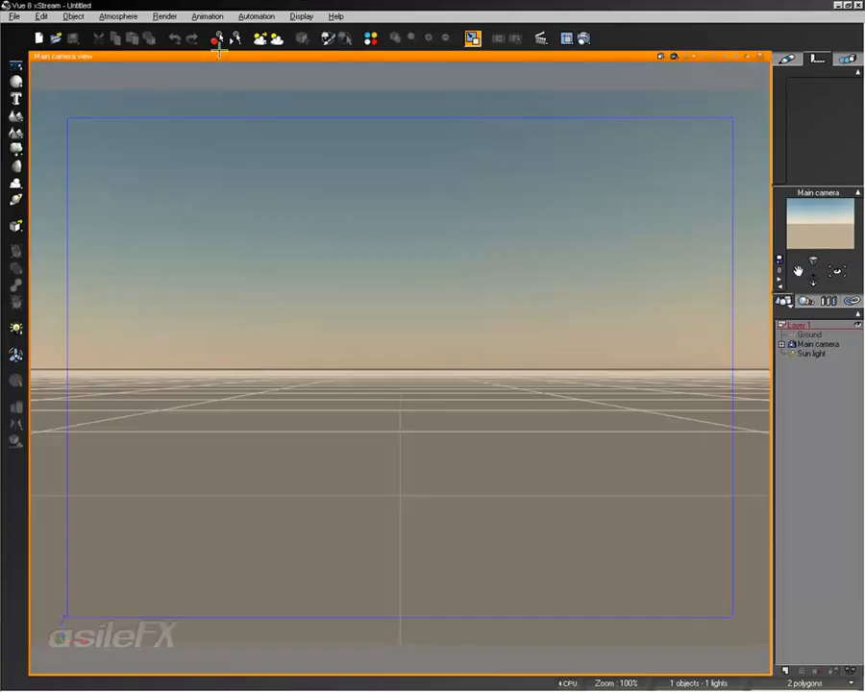
pyautogui.click(14, 16)
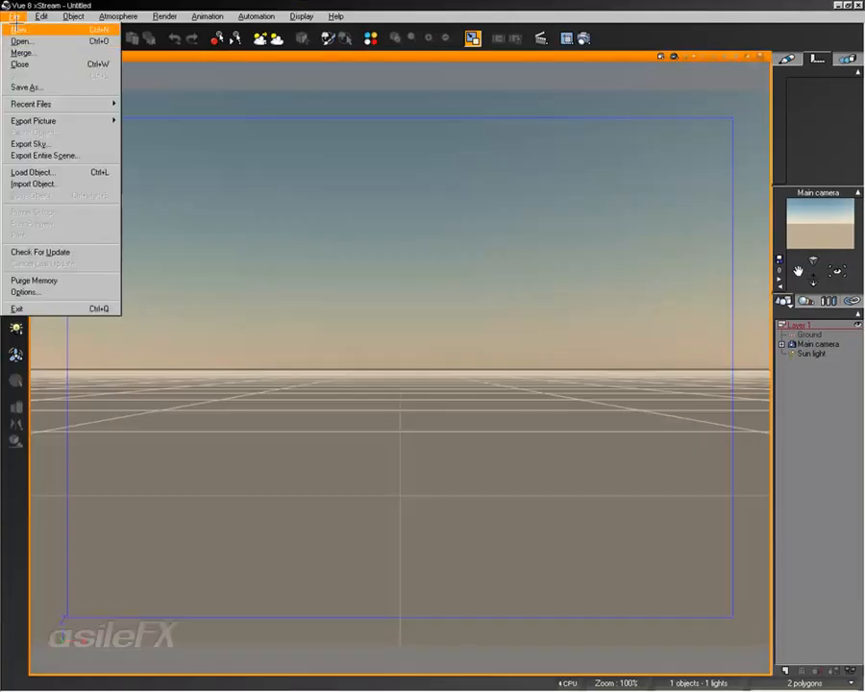
pyautogui.click(45, 63)
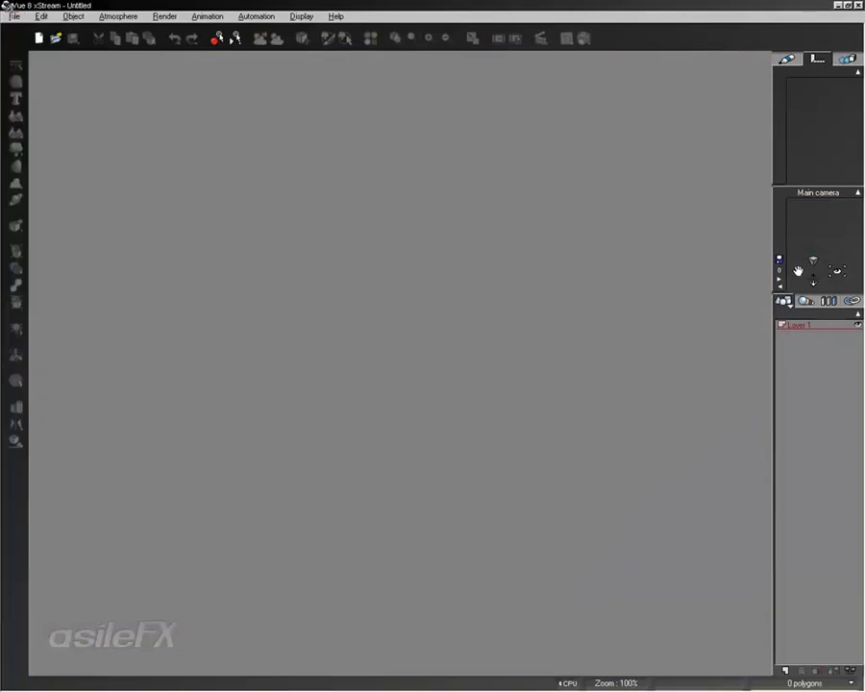
# Create a new empty scene, add a standard terrain, and show the terrain's material settings
pyautogui.click(15, 16)
pyautogui.click(19, 30)
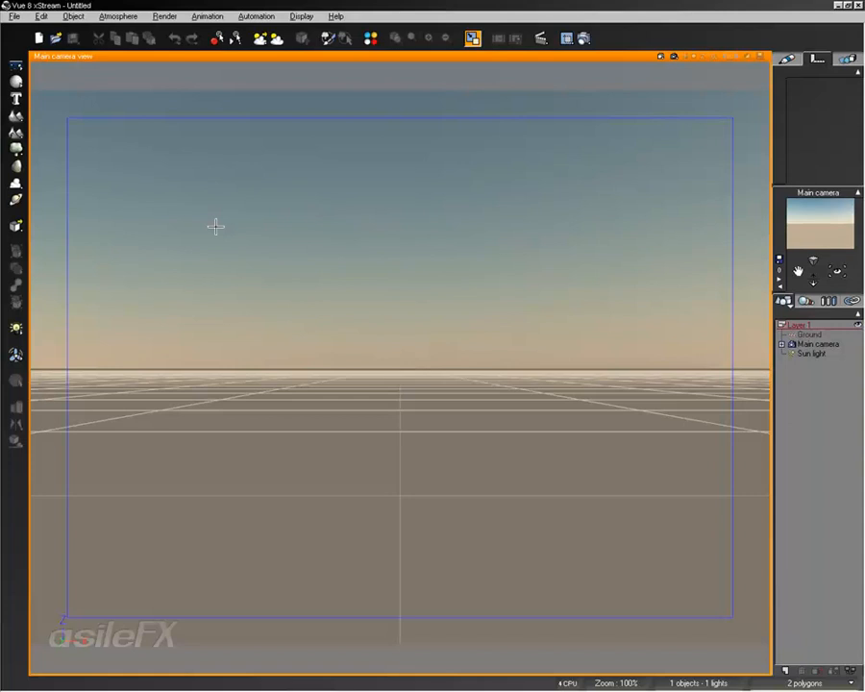
pyautogui.click(15, 114)
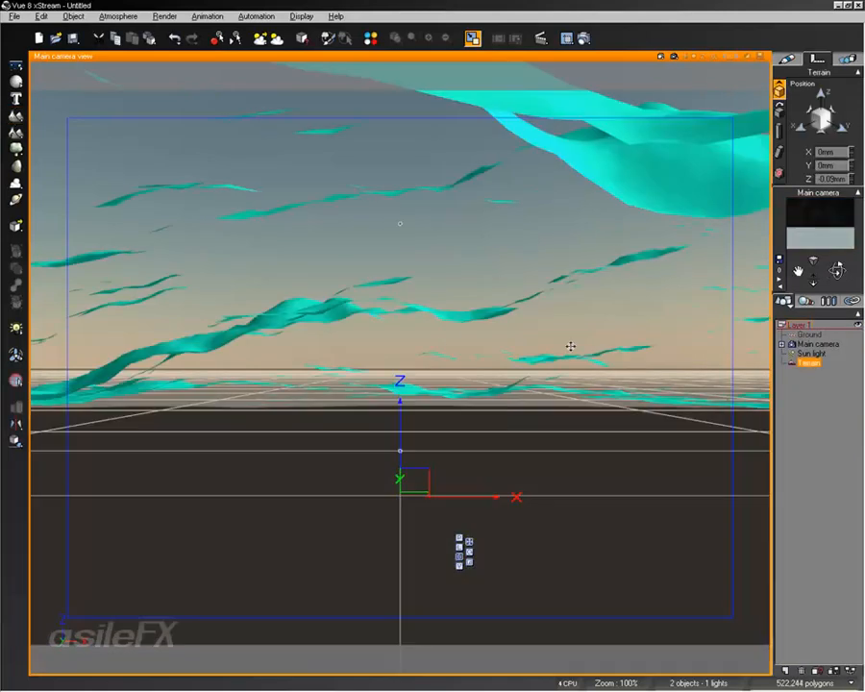
pyautogui.click(788, 58)
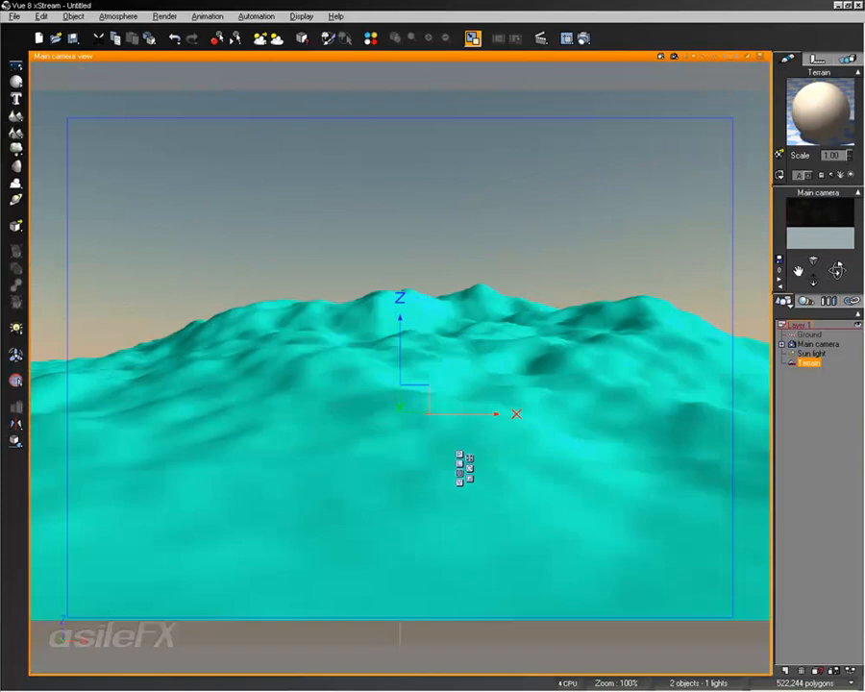
pyautogui.scroll(6, 394, 425)
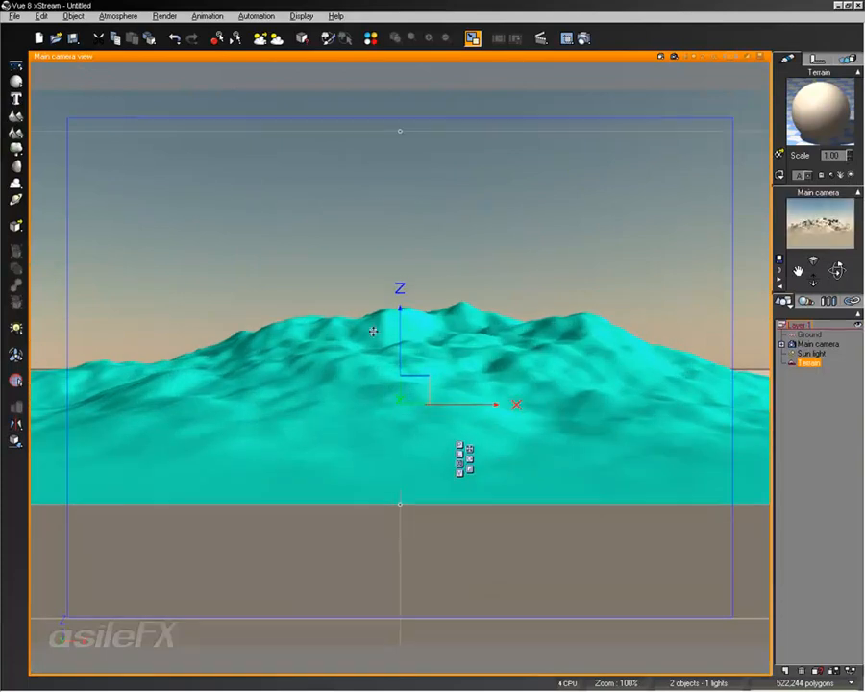
# Apply the grass_nativechanged_001-3 material from the GrassMats collection to the terrain and the ground plane
pyautogui.click(778, 152)
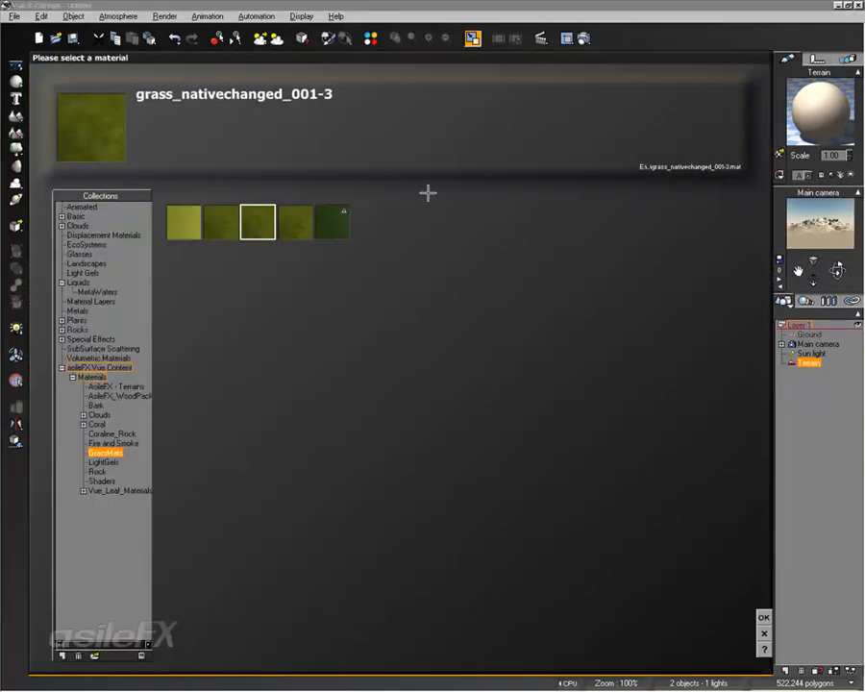
pyautogui.press('Return')
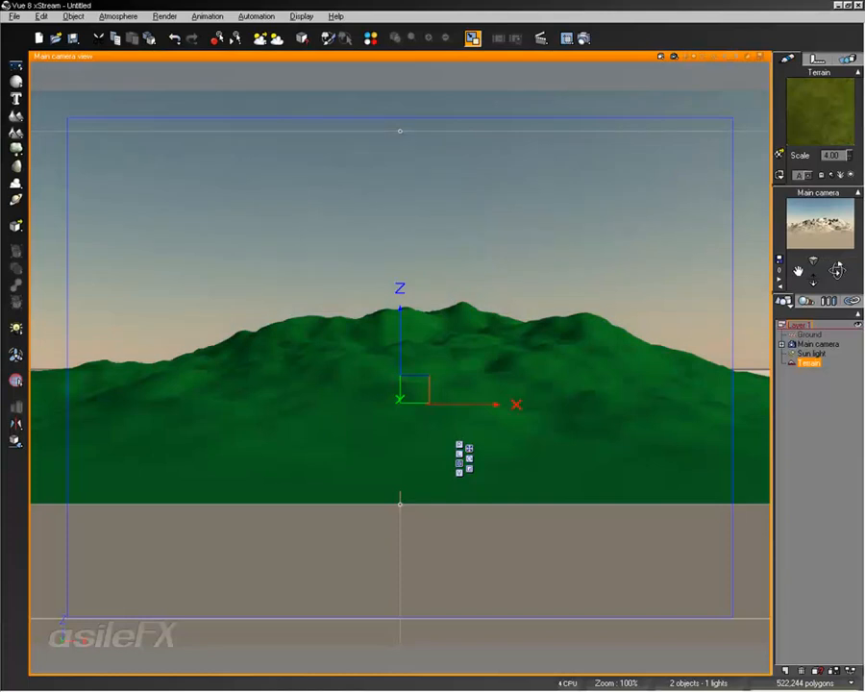
pyautogui.moveTo(838, 271); pyautogui.dragTo(827, 142)
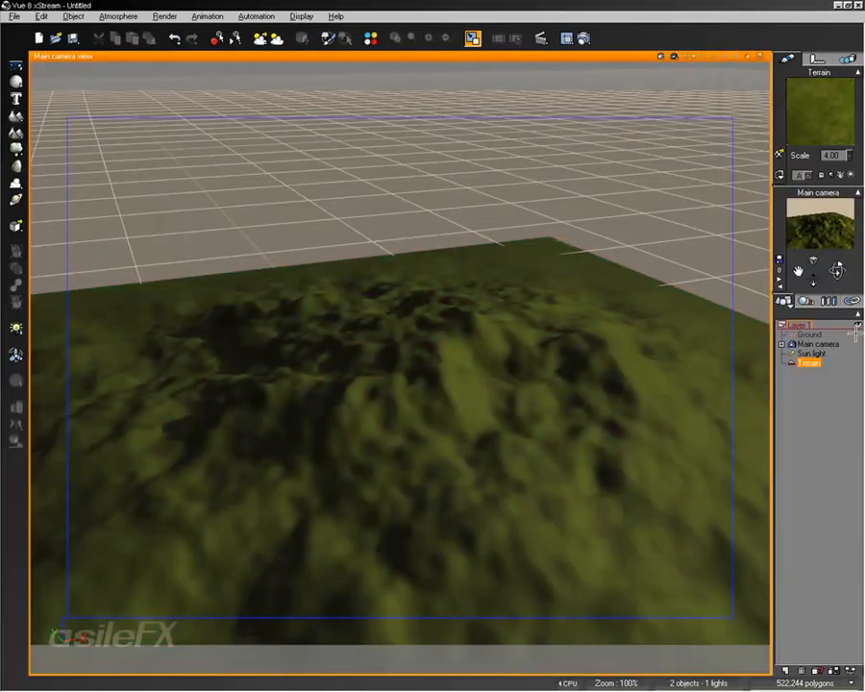
pyautogui.click(569, 241)
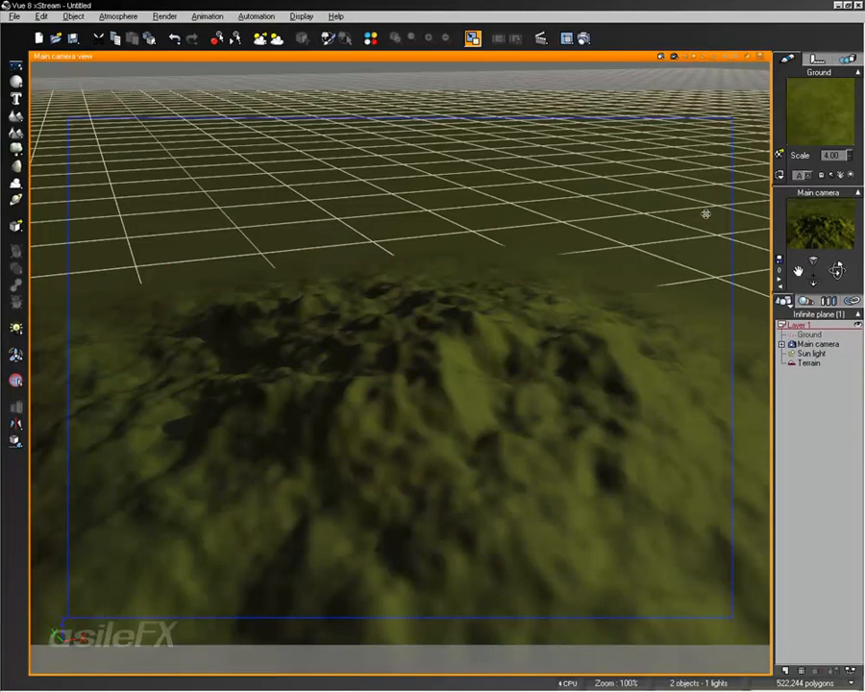
# Open the EcoSystem Painter and add the Red Maple Tree and Summer Cherry Tree to its population
pyautogui.click(338, 37)
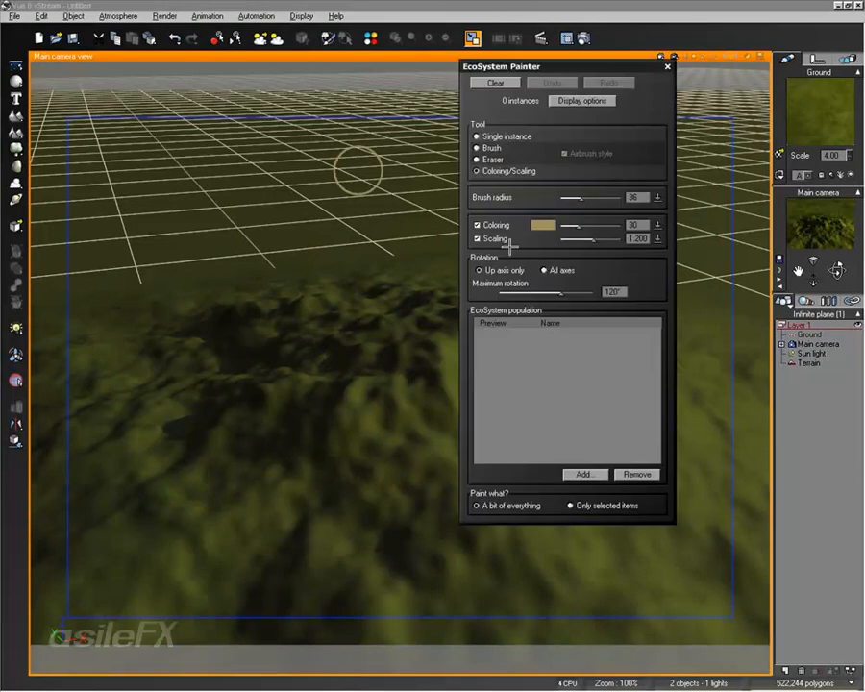
pyautogui.click(575, 473)
pyautogui.click(600, 479)
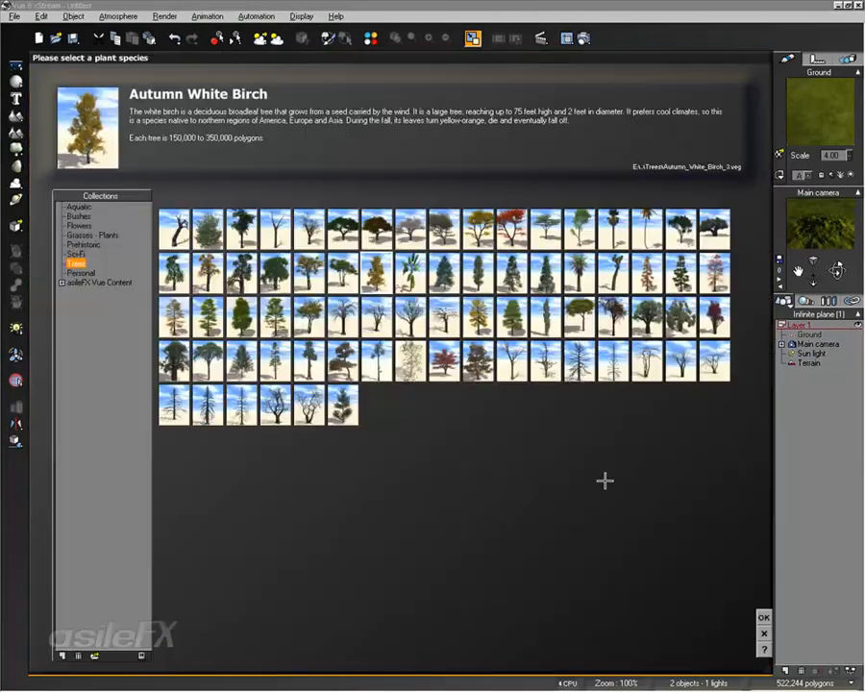
pyautogui.doubleClick(506, 227)
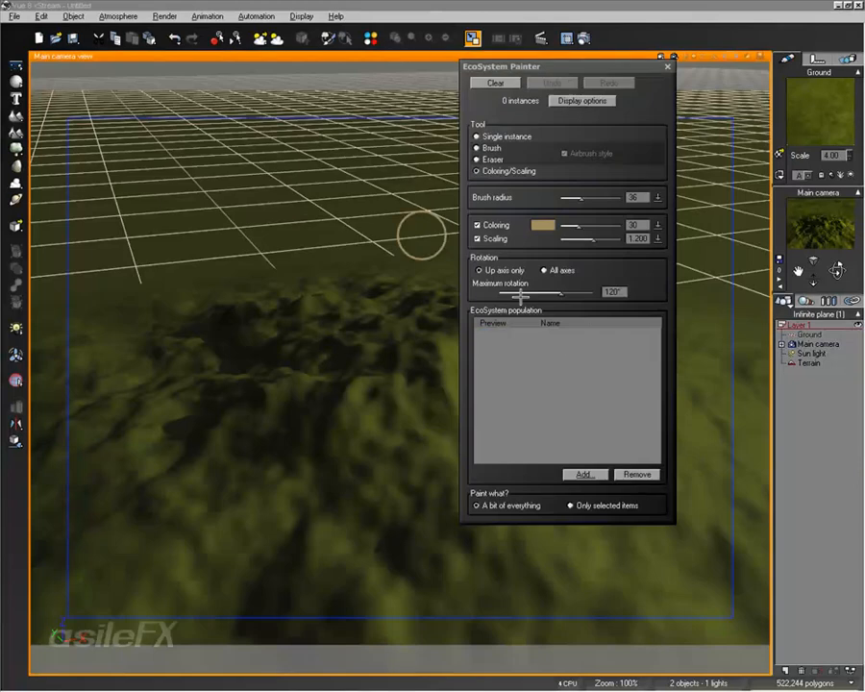
pyautogui.click(575, 473)
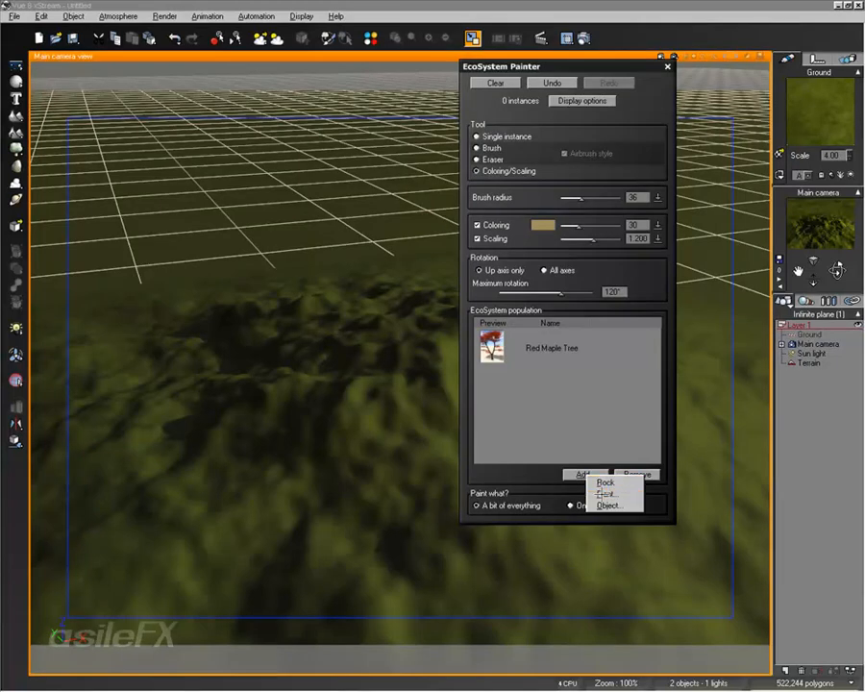
pyautogui.click(604, 479)
pyautogui.doubleClick(348, 236)
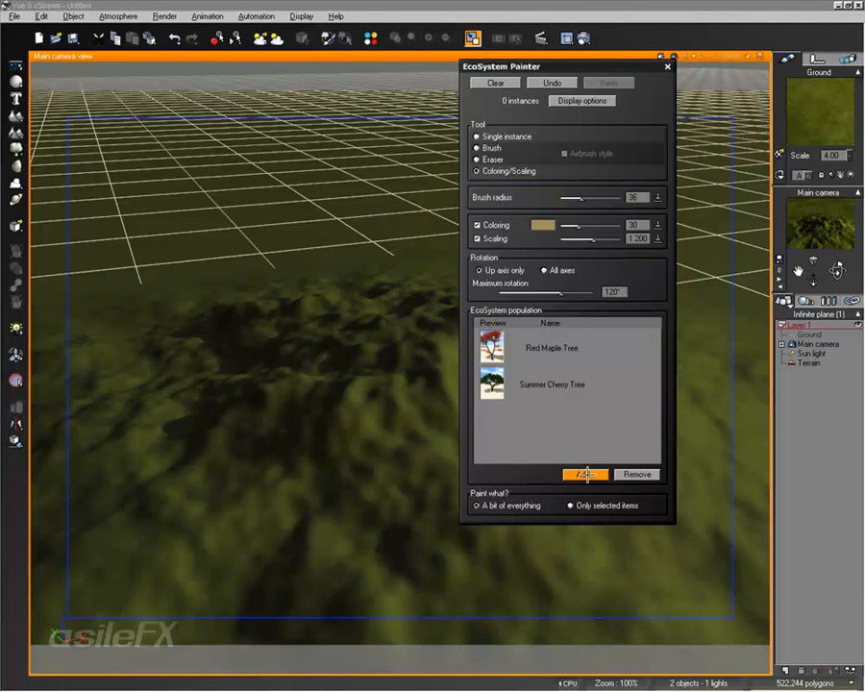
# Add the Rubber Plant from the Grasses - Plants collection to the EcoSystem Painter population
pyautogui.click(589, 474)
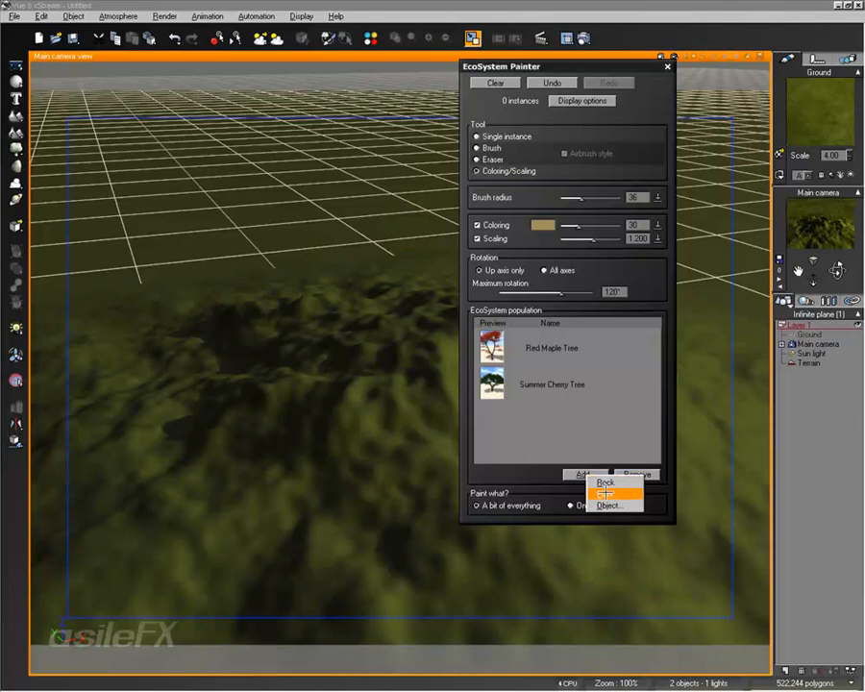
pyautogui.click(604, 493)
pyautogui.click(97, 234)
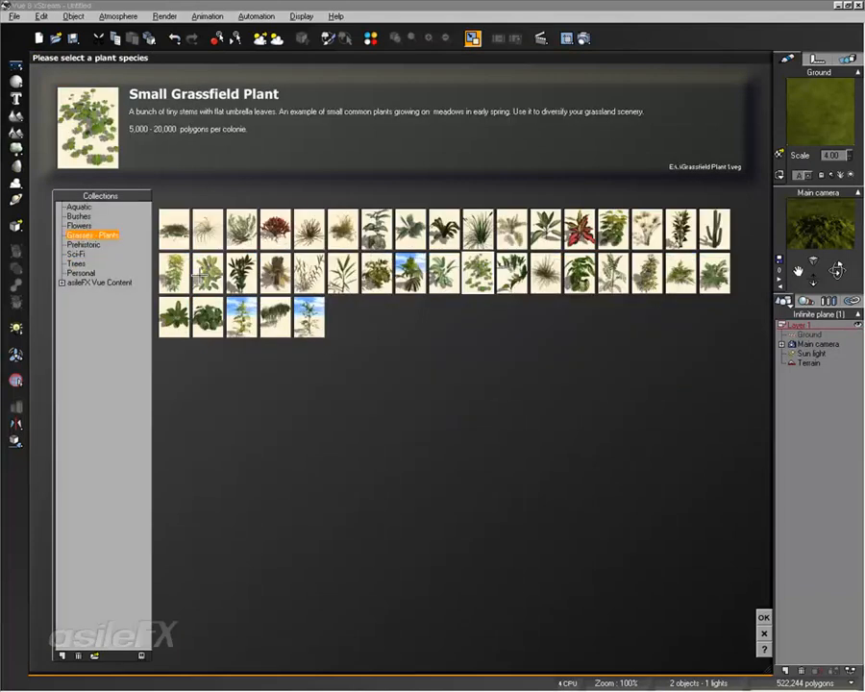
pyautogui.doubleClick(203, 276)
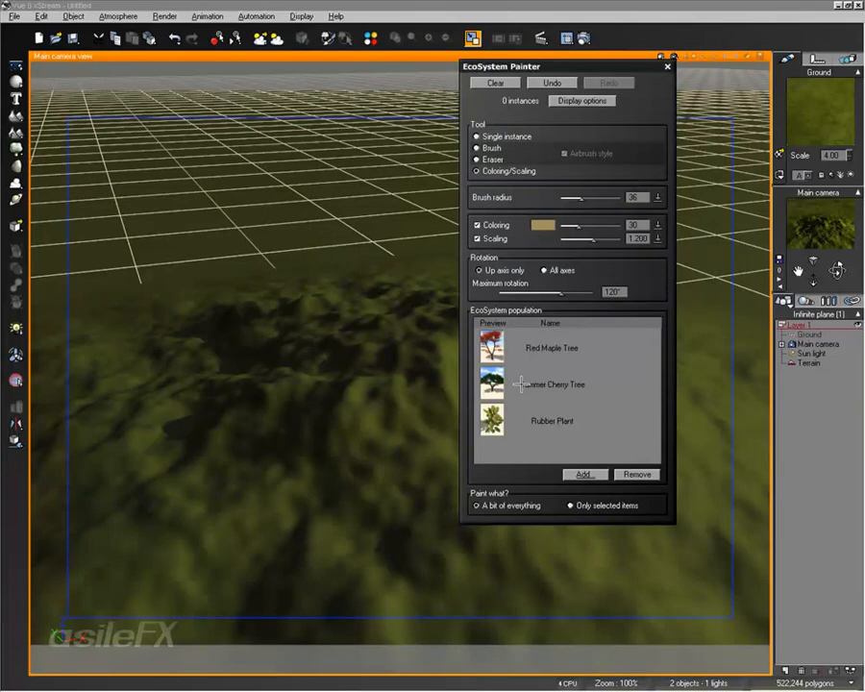
# Try painting the plant mix over the terrain with the Brush tool, and clear all painted instances
pyautogui.click(476, 149)
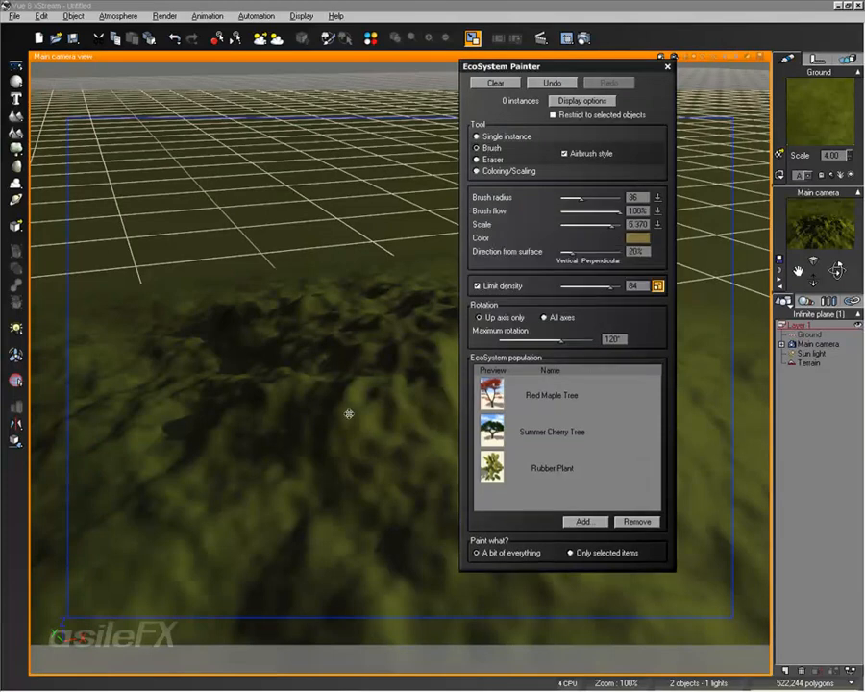
pyautogui.moveTo(343, 396)
pyautogui.mouseDown()
pyautogui.moveTo(327, 454)
pyautogui.moveTo(157, 474)
pyautogui.mouseUp()
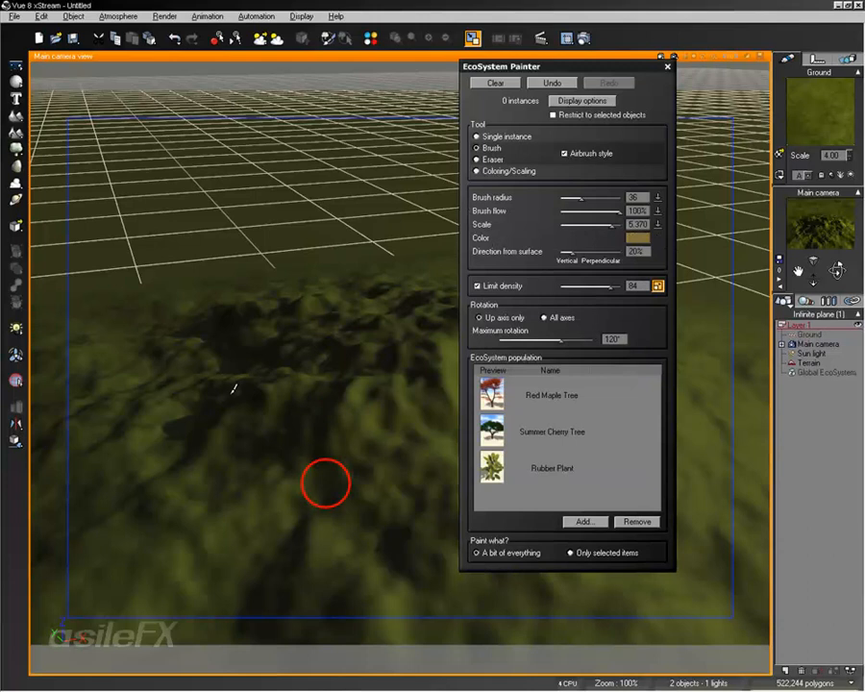
pyautogui.moveTo(325, 483)
pyautogui.mouseDown()
pyautogui.moveTo(314, 488)
pyautogui.moveTo(332, 416)
pyautogui.mouseUp()
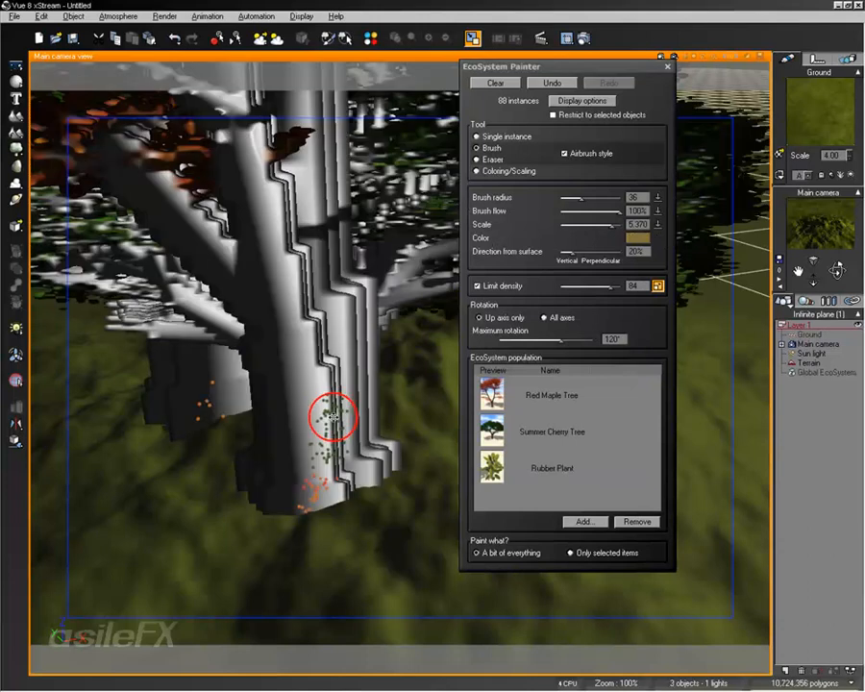
pyautogui.click(519, 83)
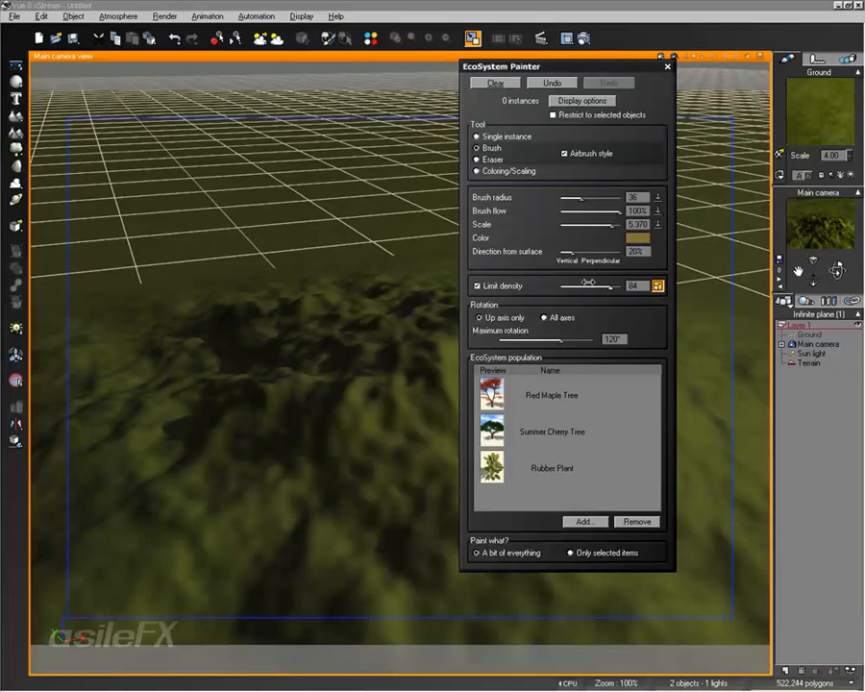
# Set the painter's density limit to 100 and brush flow to 24%, and paint a cluster of plants on the terrain
pyautogui.moveTo(600, 285); pyautogui.dragTo(609, 285)
pyautogui.moveTo(618, 208)
pyautogui.mouseDown()
pyautogui.moveTo(563, 209)
pyautogui.moveTo(578, 209)
pyautogui.mouseUp()
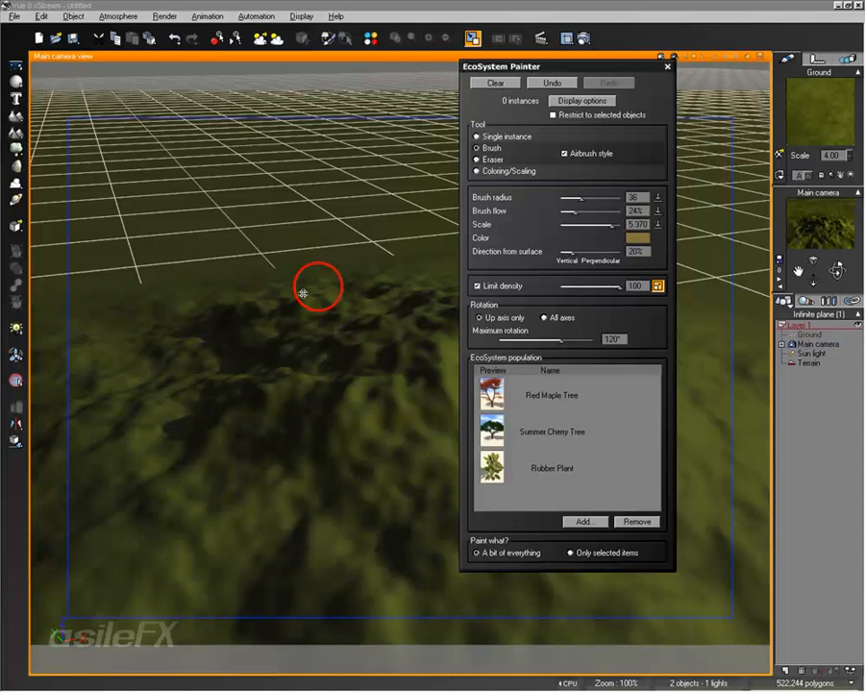
pyautogui.click(256, 320)
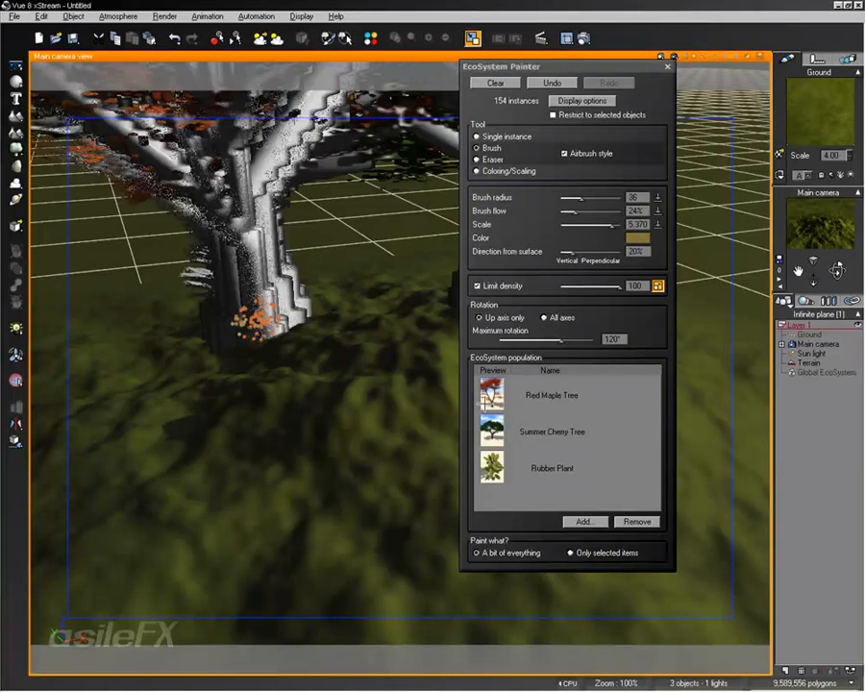
# Clear all painted instances, set the density limit to 12, and paint the plant mix over the terrain in the camera view
pyautogui.click(495, 83)
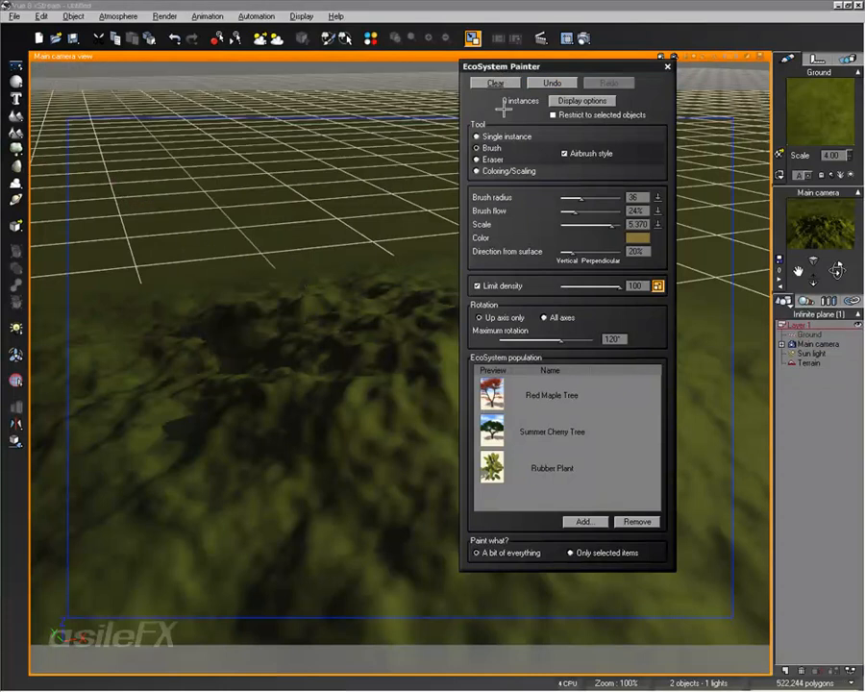
pyautogui.moveTo(608, 286); pyautogui.dragTo(567, 285)
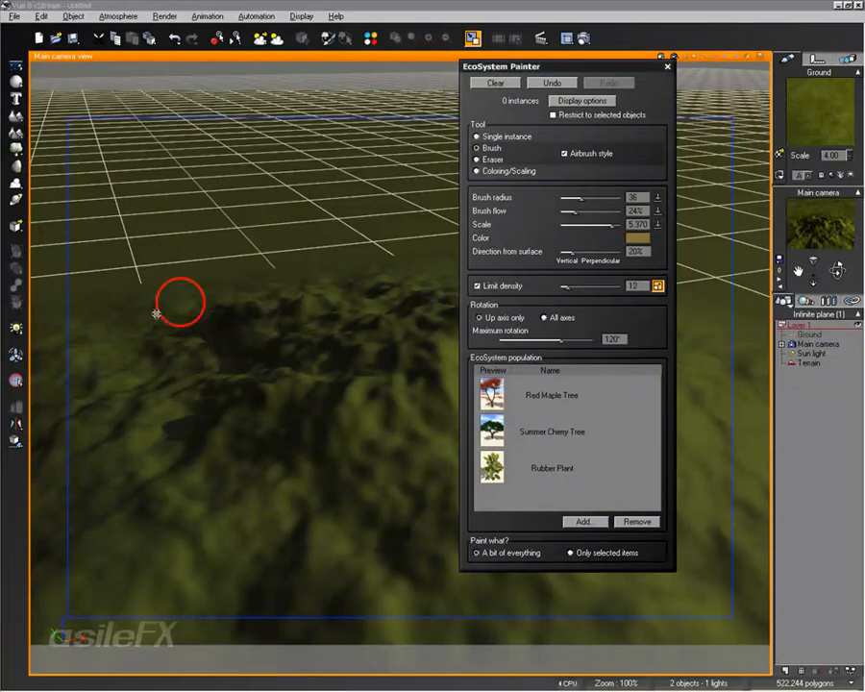
pyautogui.moveTo(247, 464)
pyautogui.mouseDown()
pyautogui.moveTo(429, 313)
pyautogui.moveTo(425, 377)
pyautogui.moveTo(434, 135)
pyautogui.mouseUp()
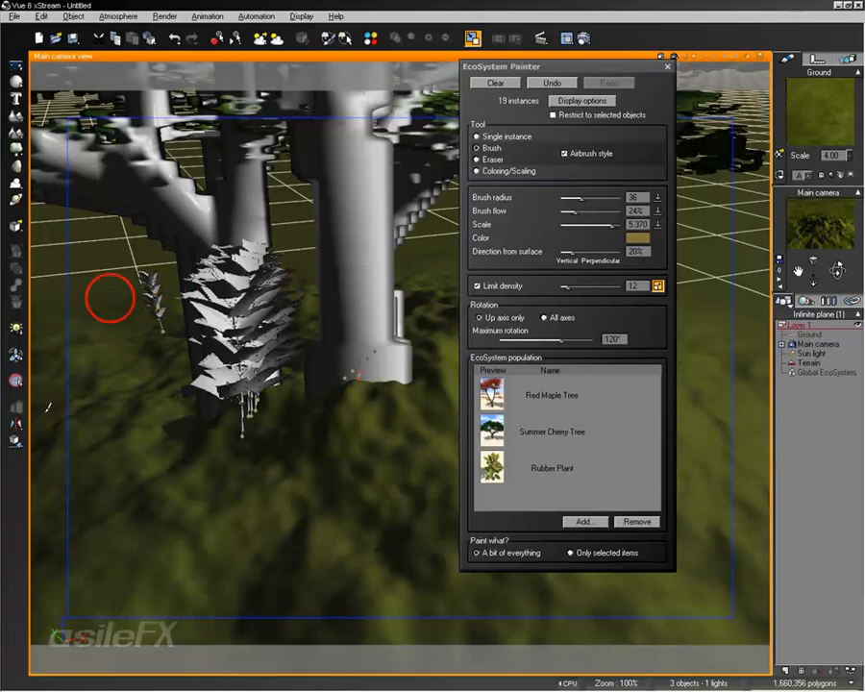
pyautogui.moveTo(110, 298)
pyautogui.mouseDown()
pyautogui.moveTo(32, 460)
pyautogui.moveTo(38, 471)
pyautogui.mouseUp()
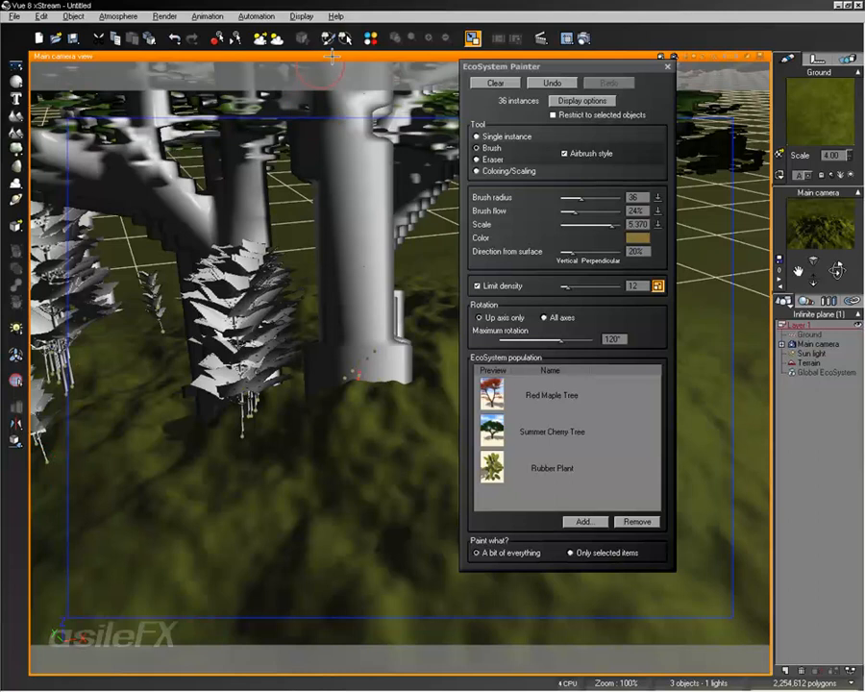
# Switch to the four-view layout and paint the plant mix over and around the terrain in the top view
pyautogui.doubleClick(332, 56)
pyautogui.moveTo(253, 218); pyautogui.dragTo(248, 229, button='right')
pyautogui.scroll(-2, 251, 224)
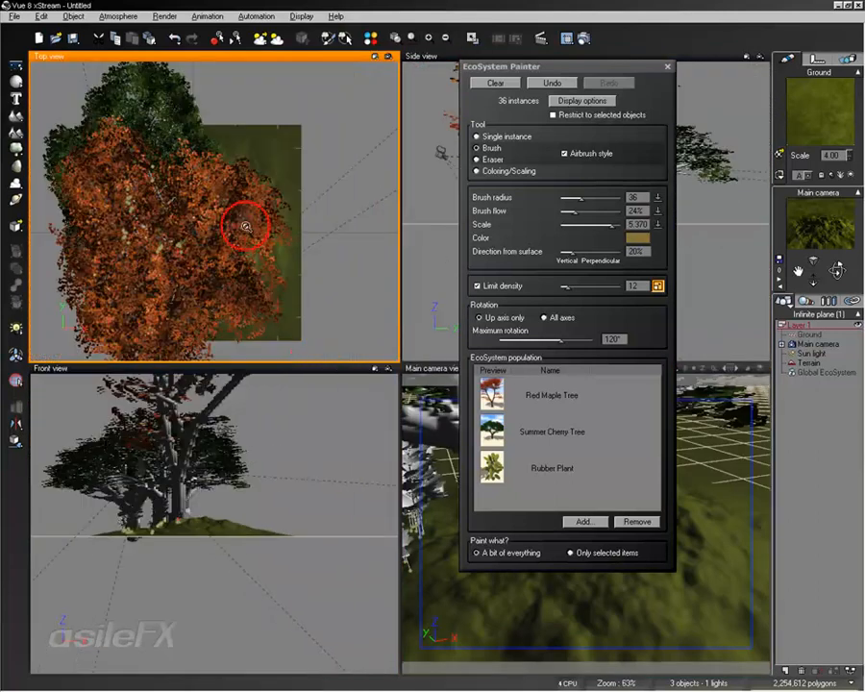
pyautogui.moveTo(285, 123)
pyautogui.mouseDown()
pyautogui.moveTo(277, 121)
pyautogui.moveTo(290, 324)
pyautogui.moveTo(290, 242)
pyautogui.mouseUp()
pyautogui.moveTo(341, 237)
pyautogui.mouseDown(button='right')
pyautogui.moveTo(362, 206)
pyautogui.moveTo(370, 122)
pyautogui.mouseUp(button='right')
pyautogui.scroll(-4, 206, 253)
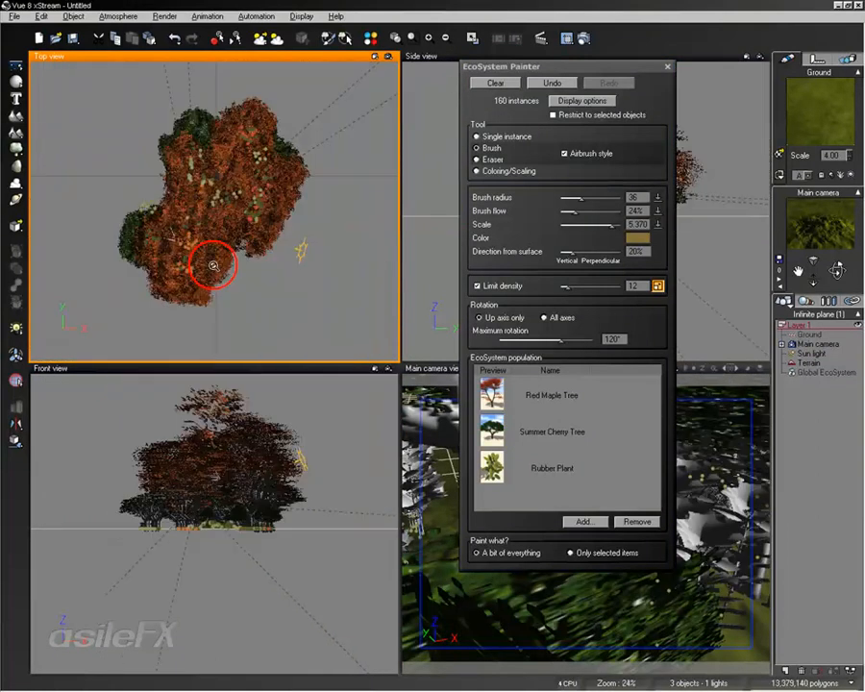
pyautogui.moveTo(207, 253)
pyautogui.mouseDown()
pyautogui.moveTo(260, 174)
pyautogui.moveTo(329, 338)
pyautogui.moveTo(246, 219)
pyautogui.moveTo(57, 39)
pyautogui.moveTo(145, 299)
pyautogui.mouseUp()
# Pull the main camera back until the painted forest is in view, keeping the EcoSystem Painter clear of the working views
pyautogui.moveTo(543, 66); pyautogui.dragTo(358, 69)
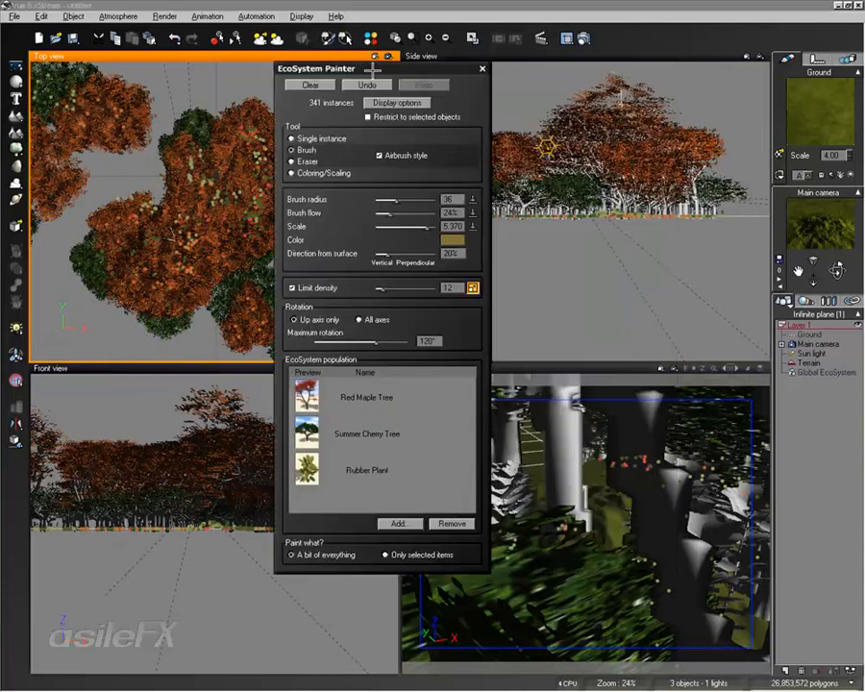
pyautogui.click(626, 372)
pyautogui.scroll(-5, 632, 505)
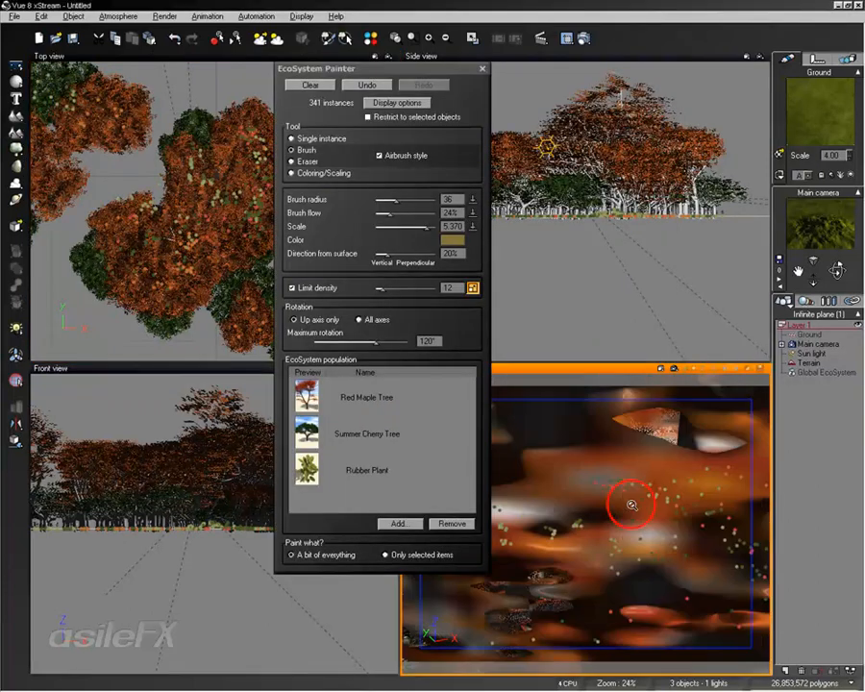
pyautogui.scroll(-3, 632, 505)
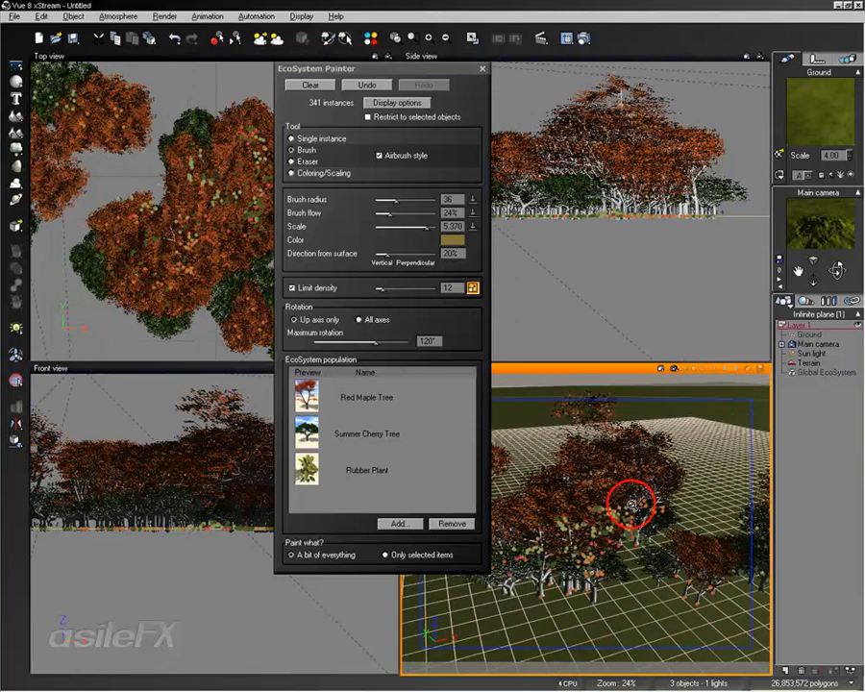
pyautogui.click(351, 66)
pyautogui.moveTo(351, 63); pyautogui.dragTo(523, 83)
# Extend the mixed planting outward in the top view, and set the brush radius to 57 for further strokes
pyautogui.click(298, 80)
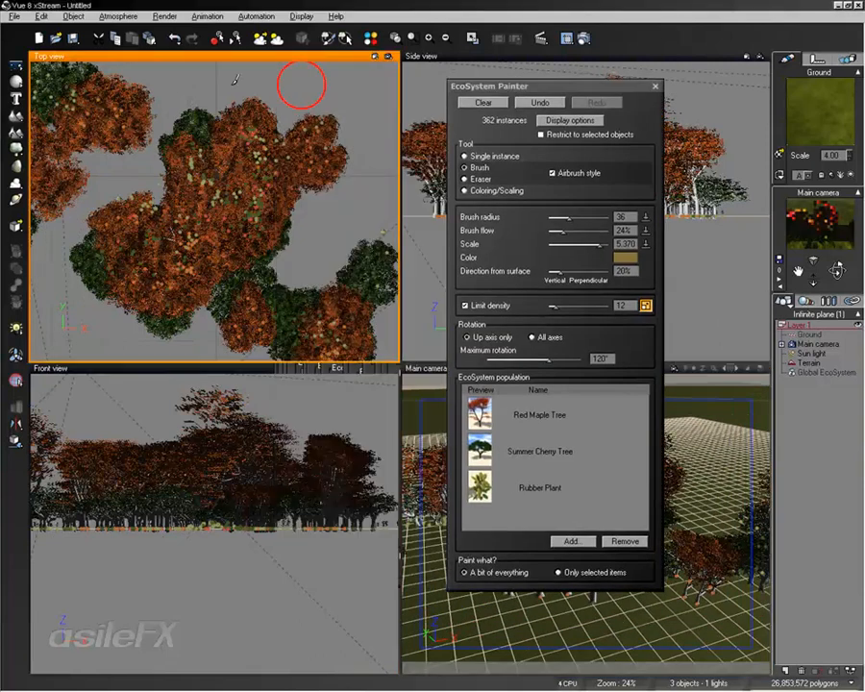
pyautogui.moveTo(298, 81)
pyautogui.mouseDown()
pyautogui.moveTo(92, 127)
pyautogui.moveTo(214, 214)
pyautogui.mouseUp()
pyautogui.scroll(-4, 202, 249)
pyautogui.moveTo(199, 255)
pyautogui.mouseDown()
pyautogui.moveTo(264, 121)
pyautogui.moveTo(334, 318)
pyautogui.moveTo(225, 327)
pyautogui.moveTo(261, 363)
pyautogui.moveTo(211, 341)
pyautogui.mouseUp()
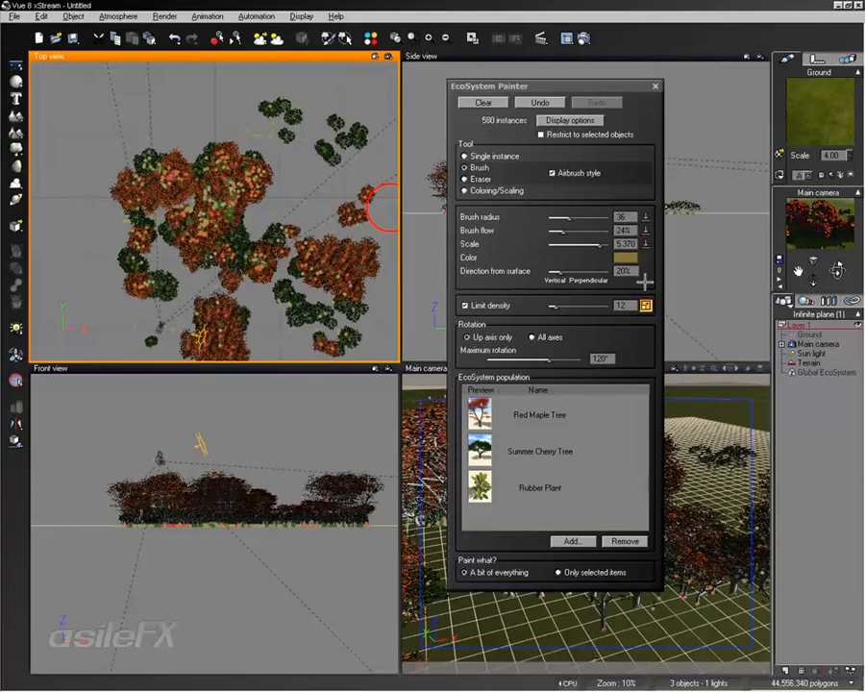
pyautogui.moveTo(578, 216); pyautogui.dragTo(586, 217)
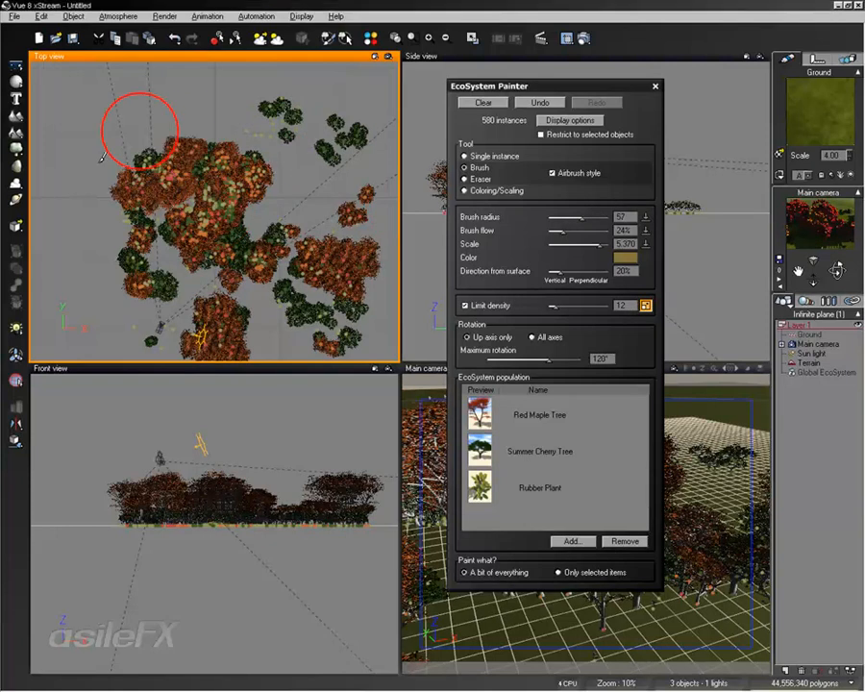
pyautogui.moveTo(139, 131)
pyautogui.mouseDown()
pyautogui.moveTo(33, 309)
pyautogui.moveTo(223, 234)
pyautogui.moveTo(300, 360)
pyautogui.mouseUp()
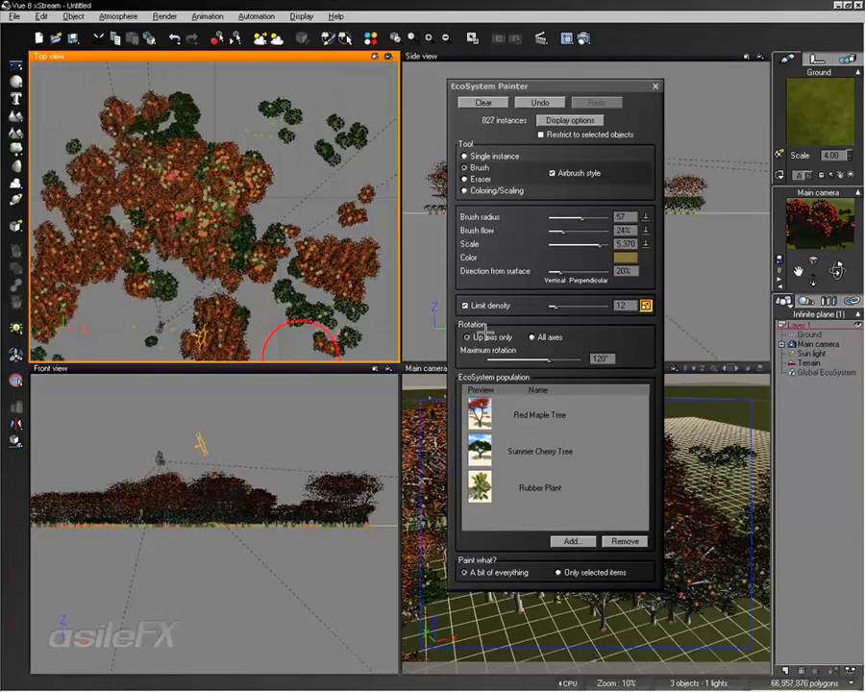
# Restrict painting to only selected items, and paint the Rubber Plant and the Summer Cherry Tree separately in the top view
pyautogui.click(590, 574)
pyautogui.click(562, 499)
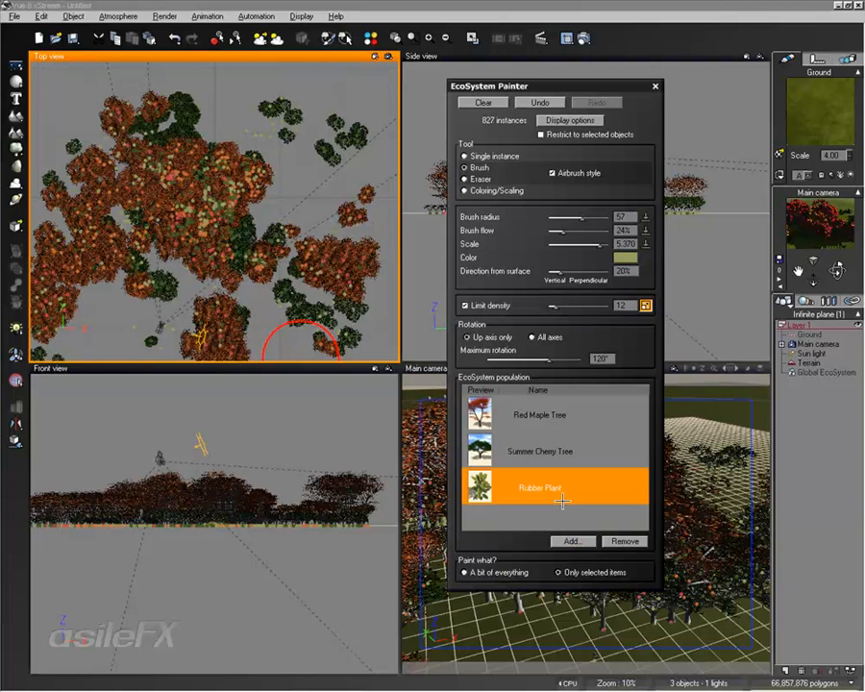
pyautogui.moveTo(189, 234)
pyautogui.mouseDown()
pyautogui.moveTo(92, 278)
pyautogui.moveTo(323, 170)
pyautogui.moveTo(284, 190)
pyautogui.moveTo(405, 356)
pyautogui.mouseUp()
pyautogui.click(521, 452)
pyautogui.moveTo(346, 192)
pyautogui.mouseDown()
pyautogui.moveTo(358, 145)
pyautogui.moveTo(211, 72)
pyautogui.moveTo(65, 123)
pyautogui.mouseUp()
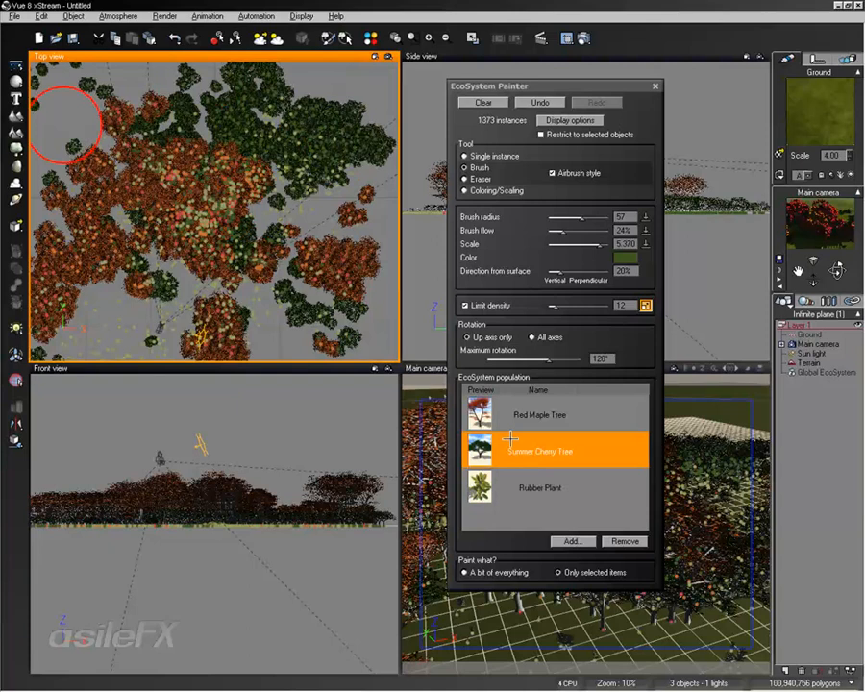
# Erase part of the painted trees and plants along the forest's eastern side in the top view with the Eraser tool
pyautogui.click(481, 179)
pyautogui.moveTo(307, 288)
pyautogui.mouseDown()
pyautogui.moveTo(90, 359)
pyautogui.moveTo(287, 361)
pyautogui.mouseUp()
pyautogui.moveTo(309, 235); pyautogui.dragTo(328, 181)
pyautogui.click(557, 499)
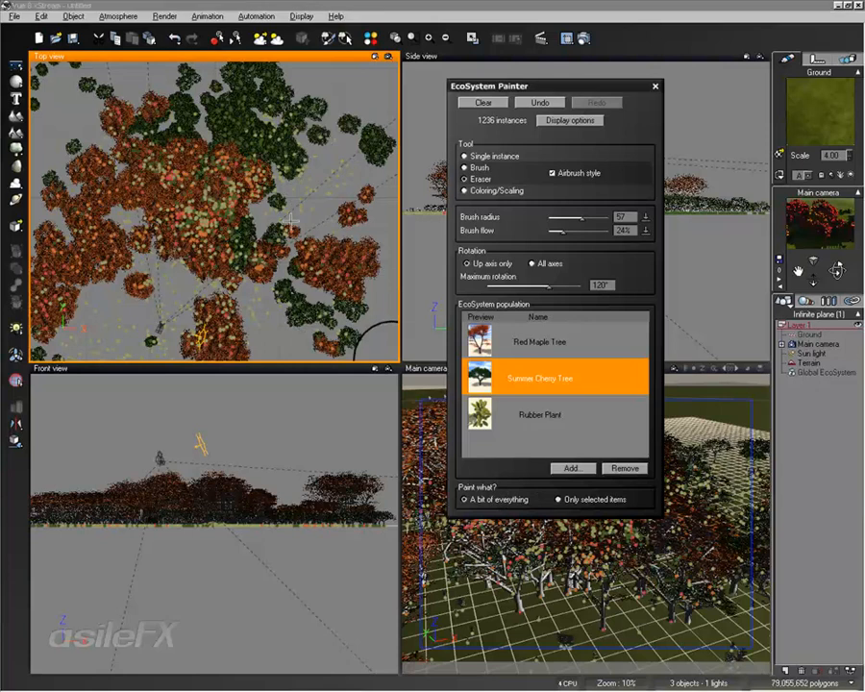
pyautogui.moveTo(346, 231)
pyautogui.mouseDown()
pyautogui.moveTo(193, 288)
pyautogui.moveTo(298, 337)
pyautogui.mouseUp()
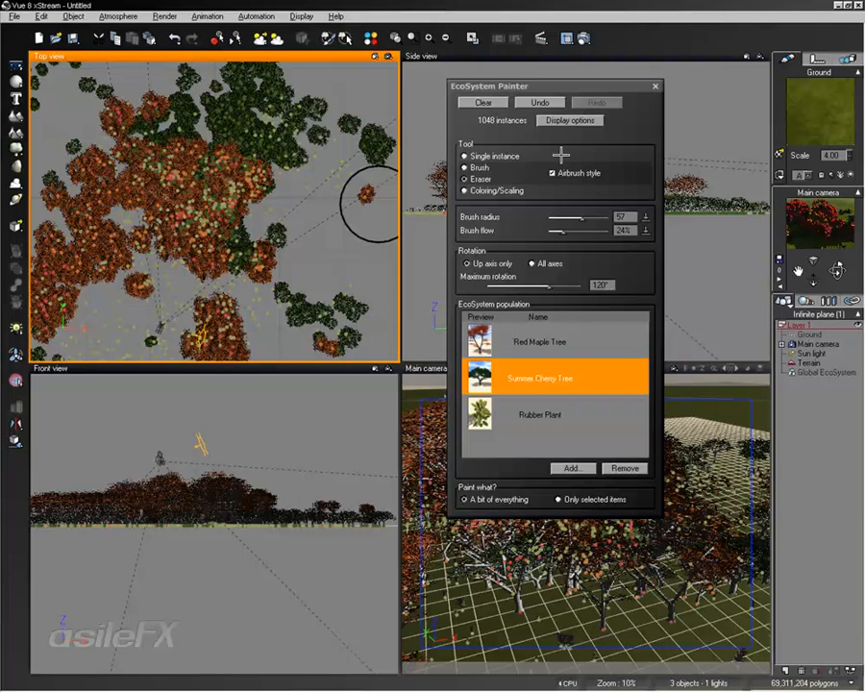
# Try building up a dense patch in the erased area with the airbrush-style Brush, and undo it
pyautogui.click(467, 167)
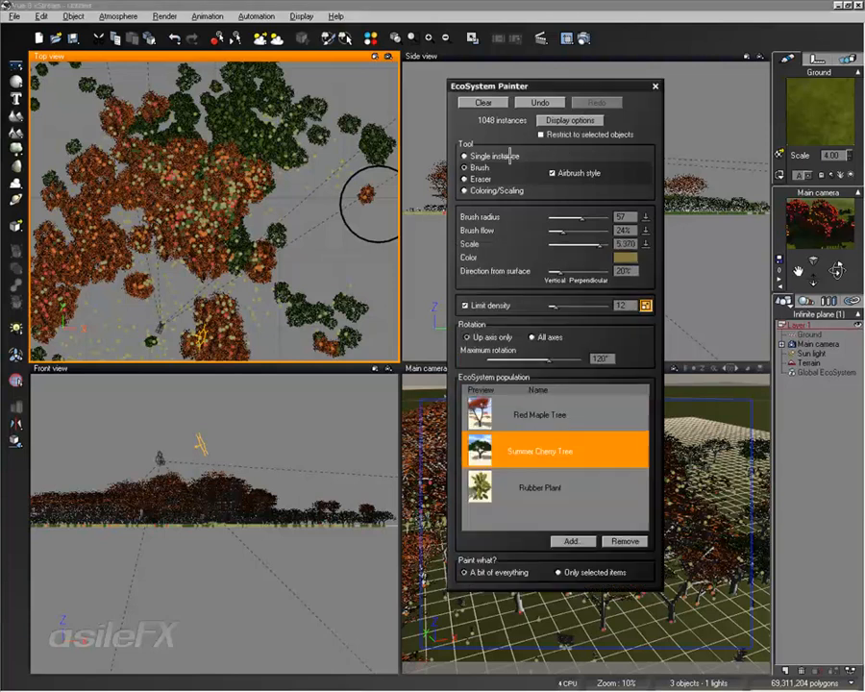
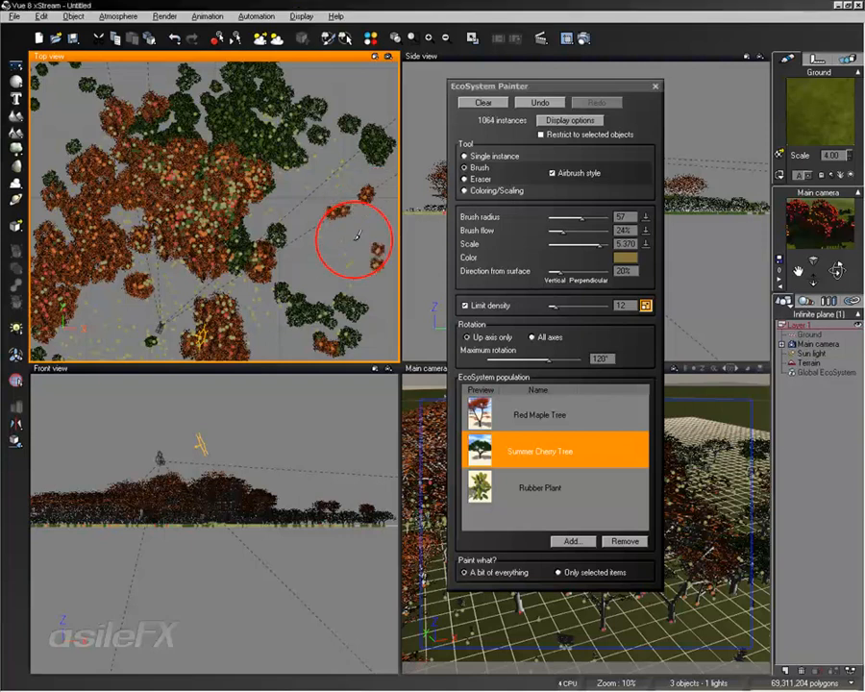
pyautogui.moveTo(354, 245); pyautogui.dragTo(358, 235)
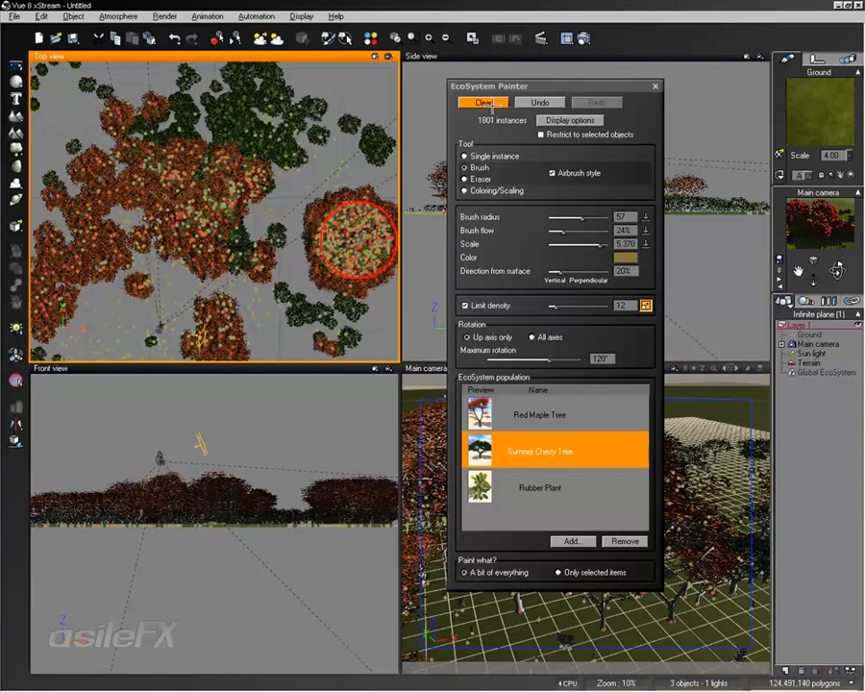
pyautogui.click(540, 102)
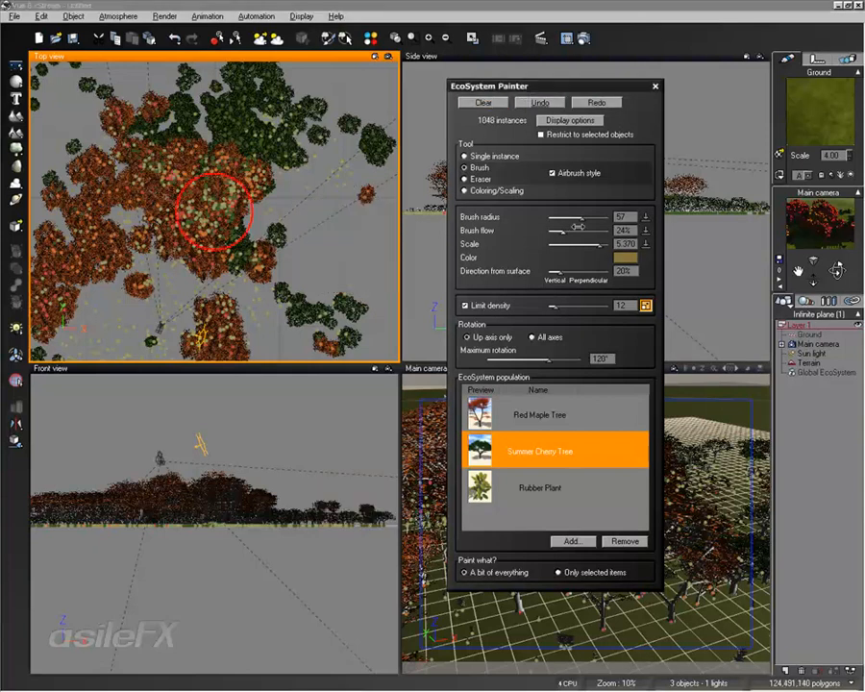
# Turn off Airbrush style, try painting the plant mix across the top view with the Brush, and undo the painting
pyautogui.click(553, 173)
pyautogui.click(335, 229)
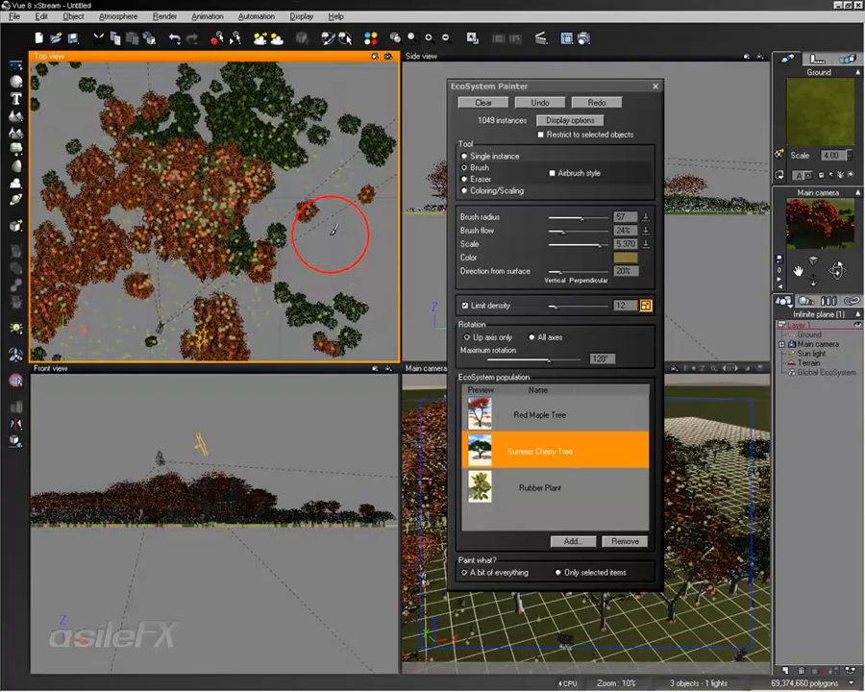
pyautogui.moveTo(335, 229)
pyautogui.mouseDown()
pyautogui.moveTo(290, 299)
pyautogui.moveTo(322, 337)
pyautogui.moveTo(353, 152)
pyautogui.moveTo(296, 181)
pyautogui.moveTo(246, 316)
pyautogui.mouseUp()
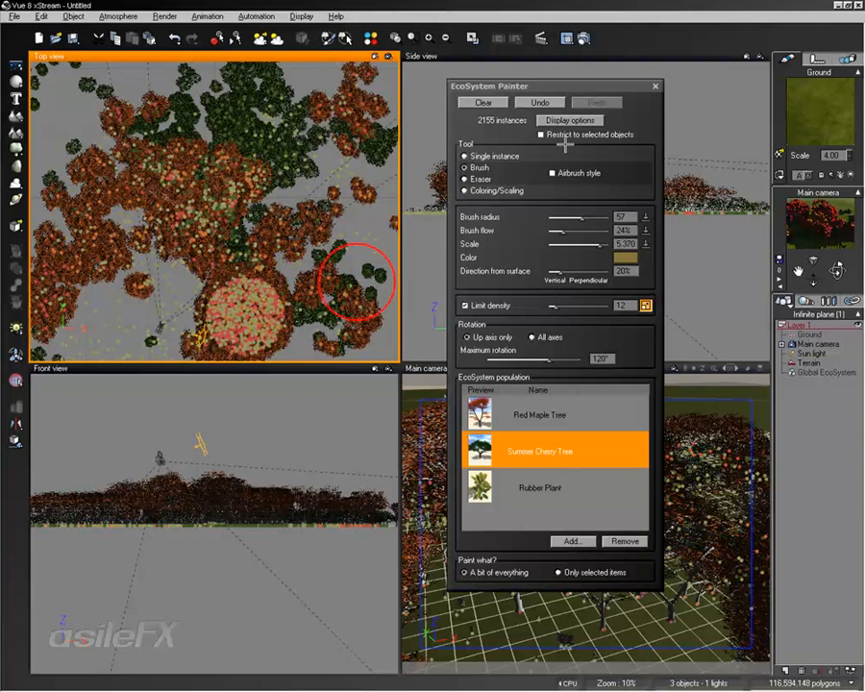
pyautogui.click(539, 101)
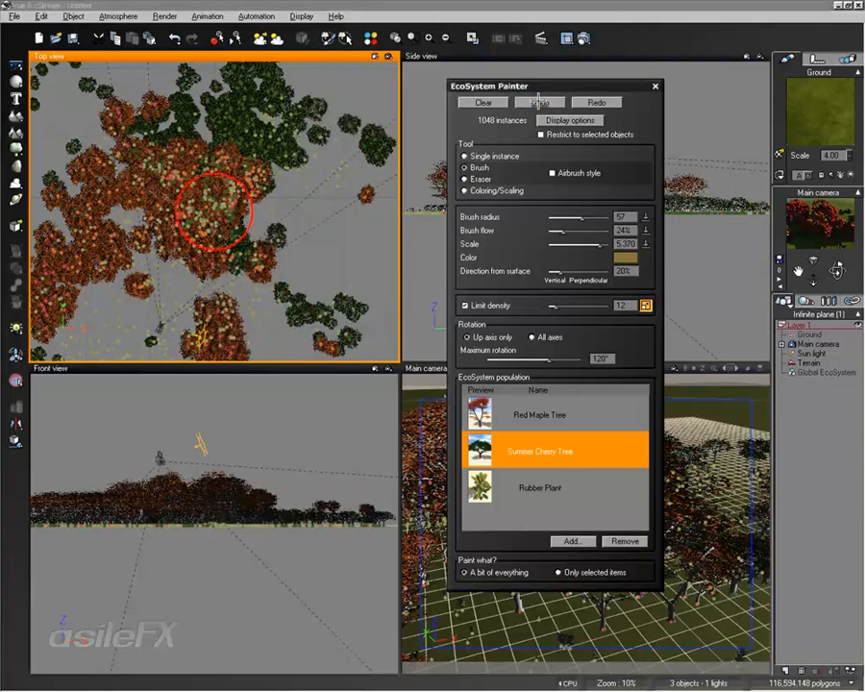
# Choose the Coloring/Scaling tool with a bright red colour, and brush it over the forest's trees in the top view
pyautogui.click(465, 190)
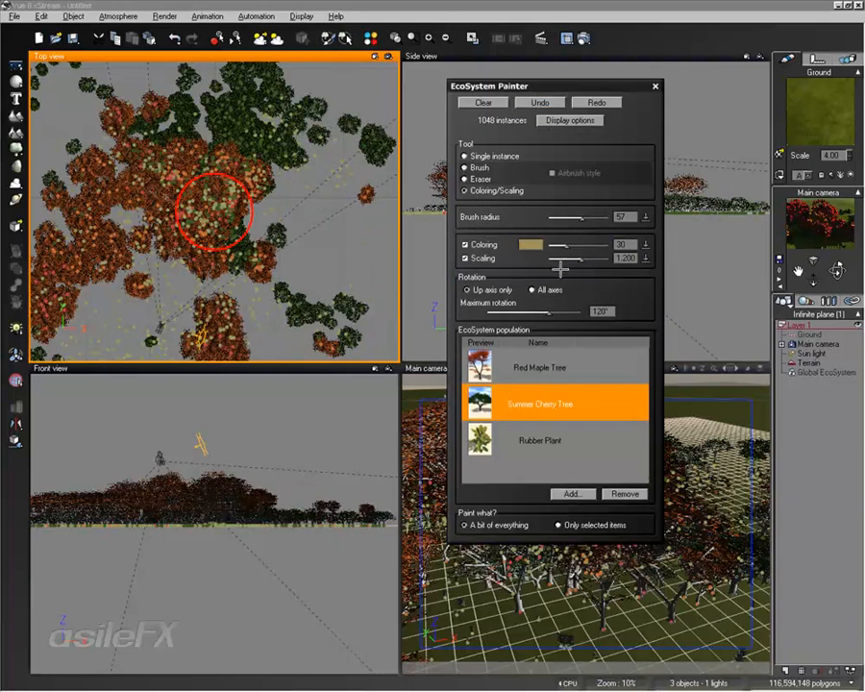
pyautogui.click(531, 244)
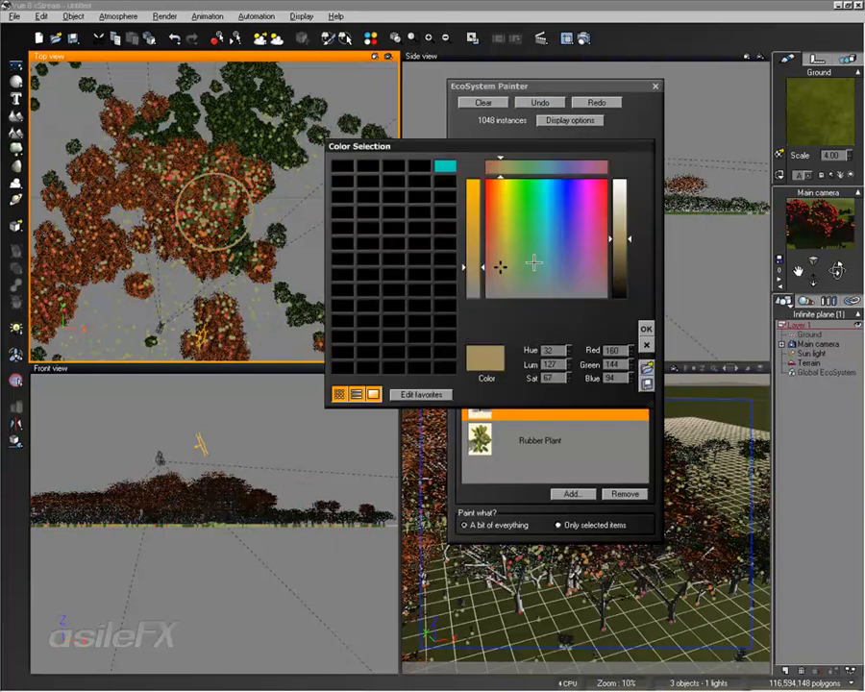
pyautogui.click(617, 163)
pyautogui.click(645, 329)
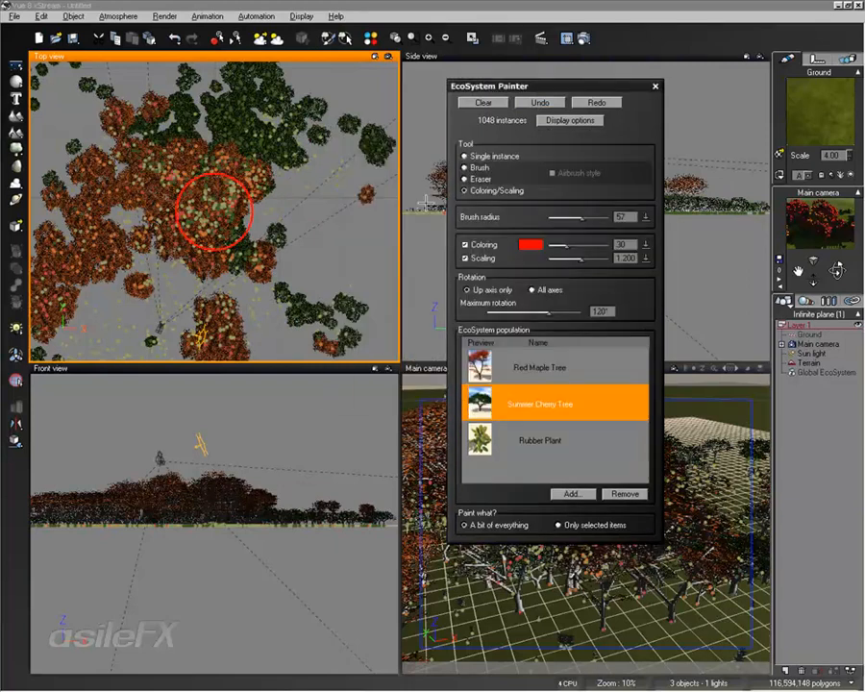
pyautogui.moveTo(269, 115)
pyautogui.mouseDown()
pyautogui.moveTo(303, 173)
pyautogui.moveTo(249, 165)
pyautogui.moveTo(361, 173)
pyautogui.moveTo(364, 134)
pyautogui.moveTo(307, 64)
pyautogui.moveTo(123, 110)
pyautogui.moveTo(46, 94)
pyautogui.moveTo(182, 119)
pyautogui.moveTo(125, 92)
pyautogui.moveTo(101, 85)
pyautogui.moveTo(332, 216)
pyautogui.mouseUp()
pyautogui.moveTo(272, 242)
pyautogui.mouseDown()
pyautogui.moveTo(249, 260)
pyautogui.moveTo(195, 261)
pyautogui.moveTo(216, 337)
pyautogui.moveTo(317, 308)
pyautogui.mouseUp()
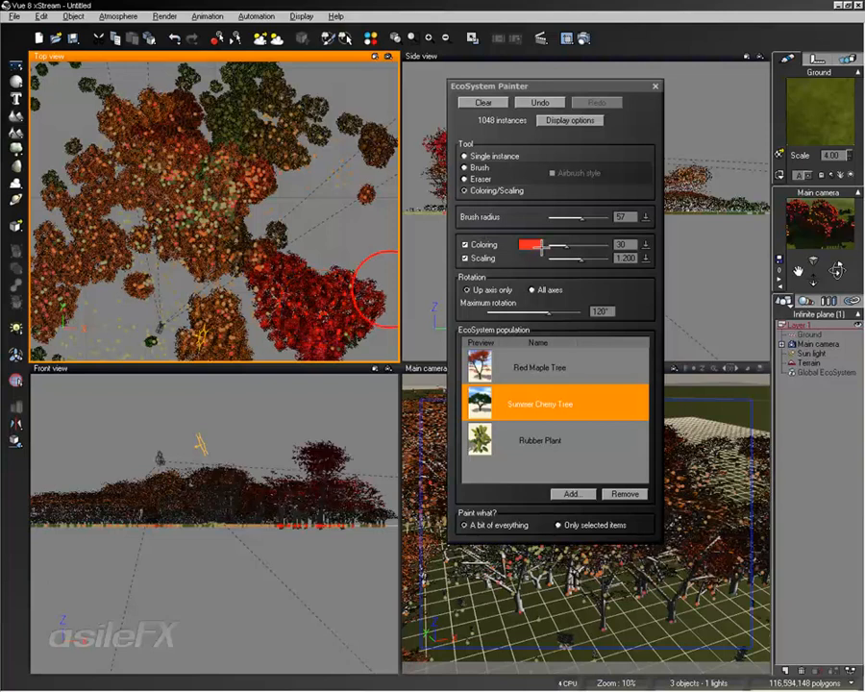
# Change the colouring to dark green (36, 101, 25) and brush it over the trees in the top view
pyautogui.click(531, 245)
pyautogui.click(532, 234)
pyautogui.click(631, 271)
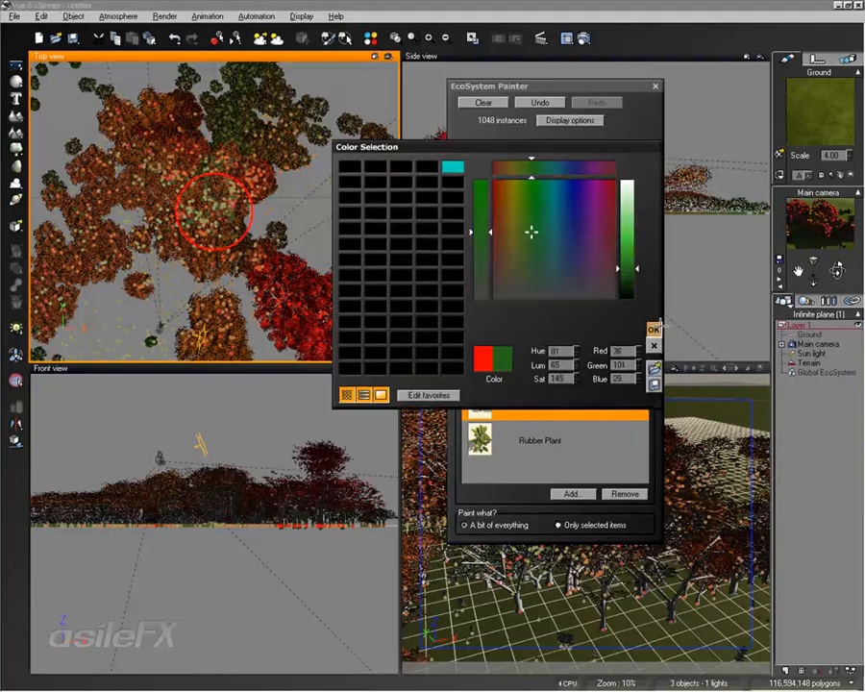
pyautogui.click(654, 330)
pyautogui.moveTo(130, 180)
pyautogui.mouseDown()
pyautogui.moveTo(219, 243)
pyautogui.moveTo(135, 182)
pyautogui.moveTo(153, 174)
pyautogui.moveTo(123, 120)
pyautogui.moveTo(178, 96)
pyautogui.moveTo(279, 91)
pyautogui.moveTo(393, 154)
pyautogui.moveTo(246, 115)
pyautogui.moveTo(231, 207)
pyautogui.moveTo(202, 226)
pyautogui.moveTo(385, 301)
pyautogui.mouseUp()
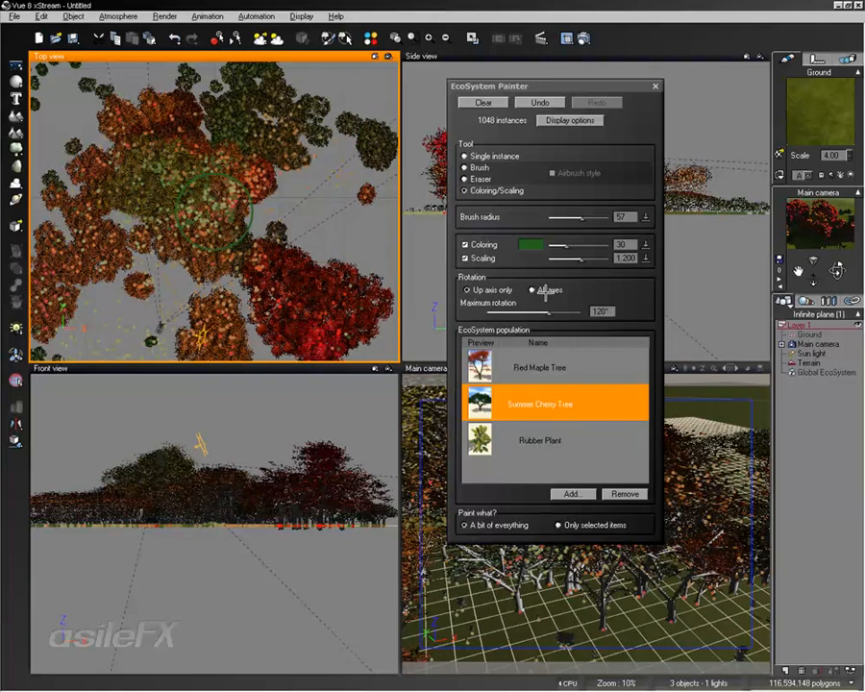
# Set rotation to all axes with a 180° maximum, and brush colouring and scaling over the trees in the top and front views
pyautogui.click(533, 289)
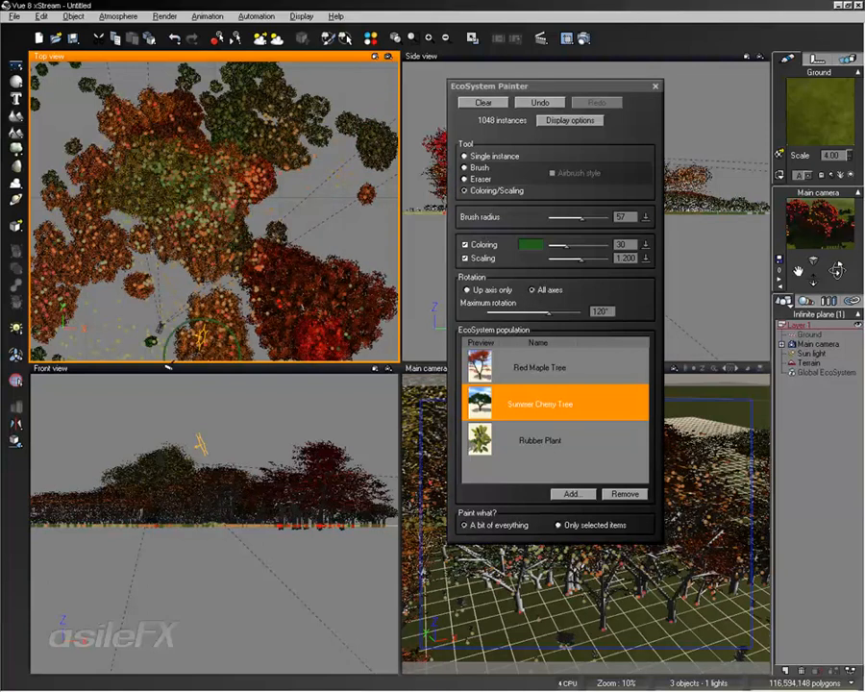
pyautogui.moveTo(183, 337)
pyautogui.mouseDown()
pyautogui.moveTo(208, 296)
pyautogui.moveTo(210, 319)
pyautogui.moveTo(268, 280)
pyautogui.moveTo(375, 296)
pyautogui.mouseUp()
pyautogui.moveTo(362, 488)
pyautogui.mouseDown()
pyautogui.moveTo(178, 515)
pyautogui.moveTo(65, 513)
pyautogui.moveTo(360, 510)
pyautogui.mouseUp()
pyautogui.moveTo(287, 510)
pyautogui.mouseDown()
pyautogui.moveTo(299, 511)
pyautogui.moveTo(199, 518)
pyautogui.moveTo(228, 504)
pyautogui.moveTo(309, 505)
pyautogui.moveTo(338, 522)
pyautogui.moveTo(214, 529)
pyautogui.mouseUp()
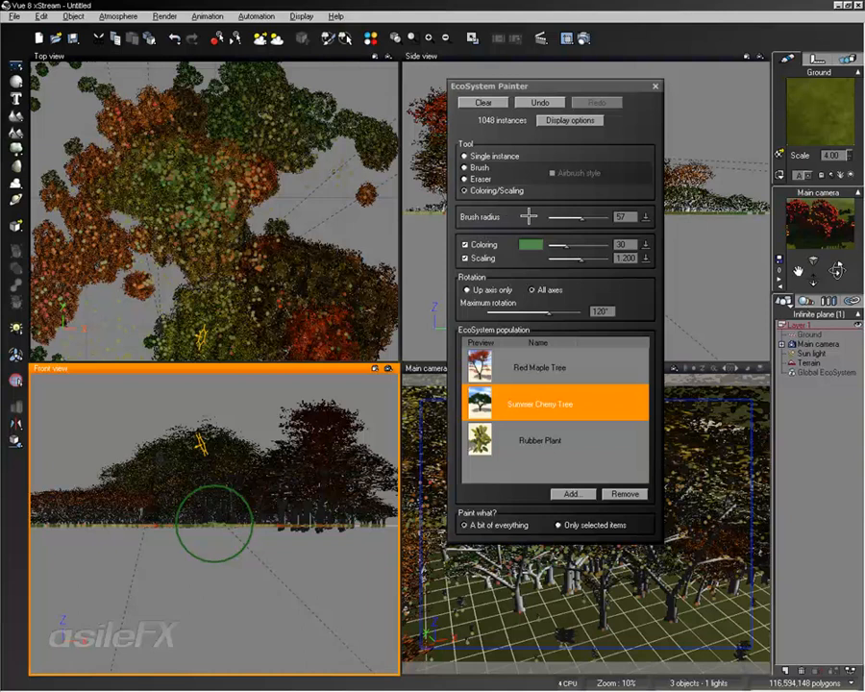
pyautogui.click(539, 318)
pyautogui.moveTo(213, 522)
pyautogui.mouseDown()
pyautogui.moveTo(226, 512)
pyautogui.moveTo(135, 519)
pyautogui.moveTo(67, 509)
pyautogui.moveTo(170, 500)
pyautogui.moveTo(327, 446)
pyautogui.moveTo(390, 498)
pyautogui.mouseUp()
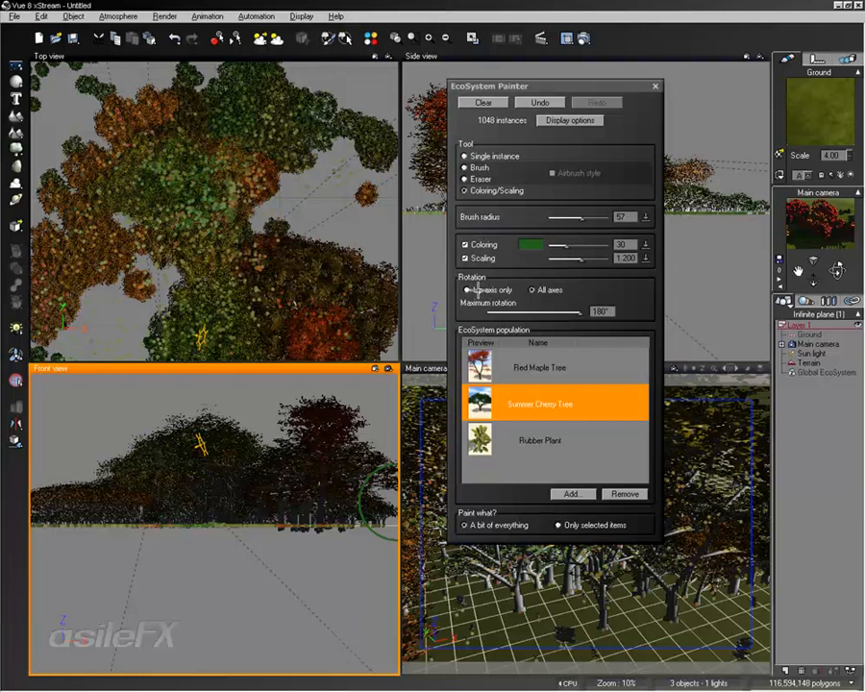
# Place one plant in the open area east of the forest in the top view with the Single instance tool
pyautogui.click(486, 156)
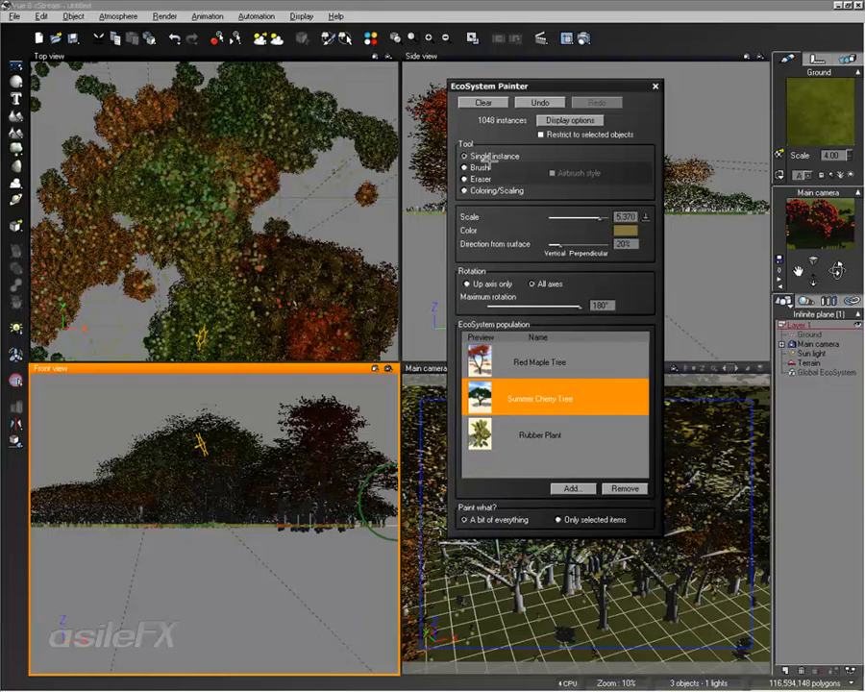
pyautogui.click(371, 250)
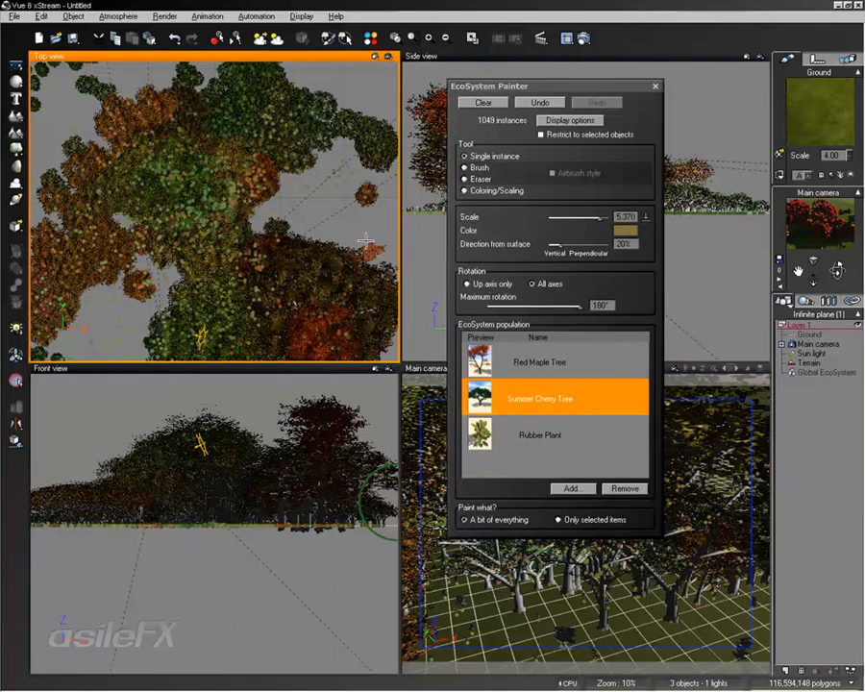
# Place several single plant instances across the open ground in front of the forest in the main camera view
pyautogui.click(672, 624)
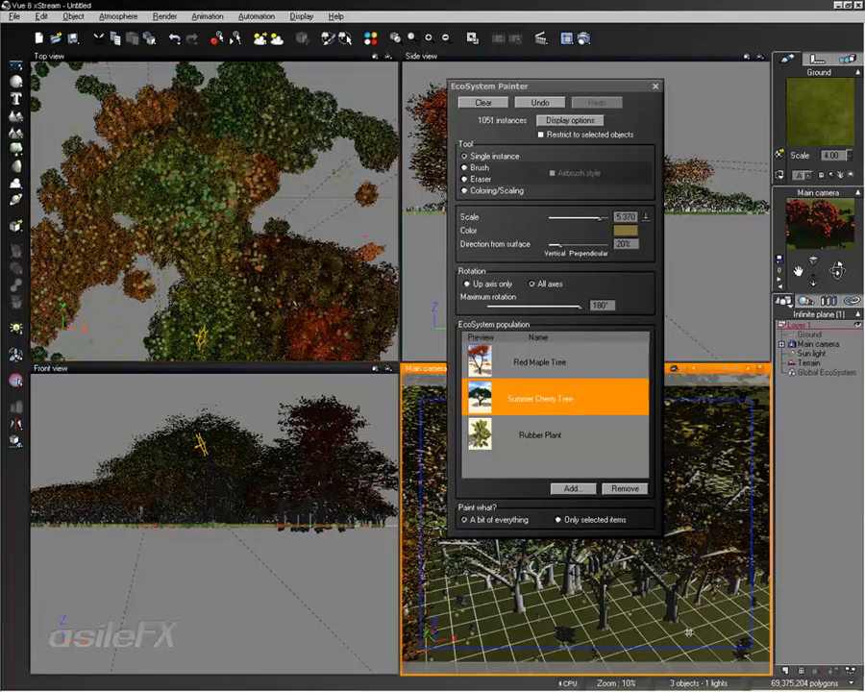
pyautogui.click(567, 625)
pyautogui.click(540, 624)
pyautogui.click(481, 619)
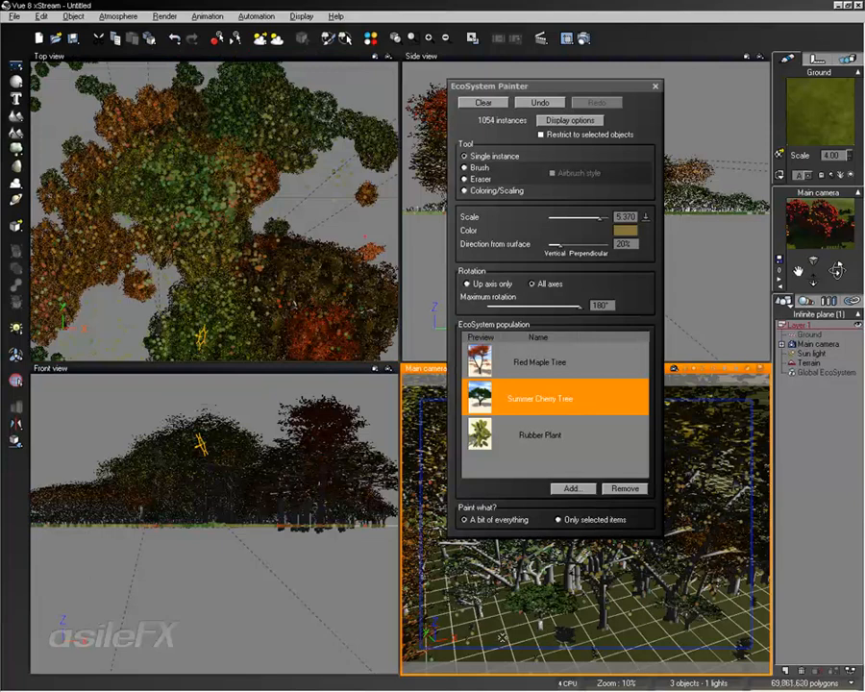
pyautogui.click(502, 632)
pyautogui.click(723, 637)
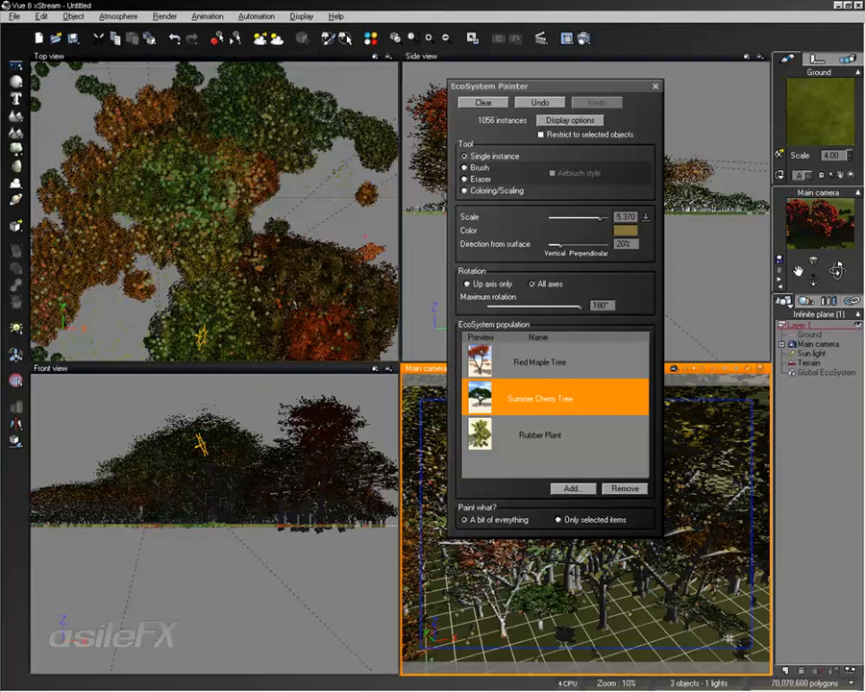
pyautogui.click(621, 644)
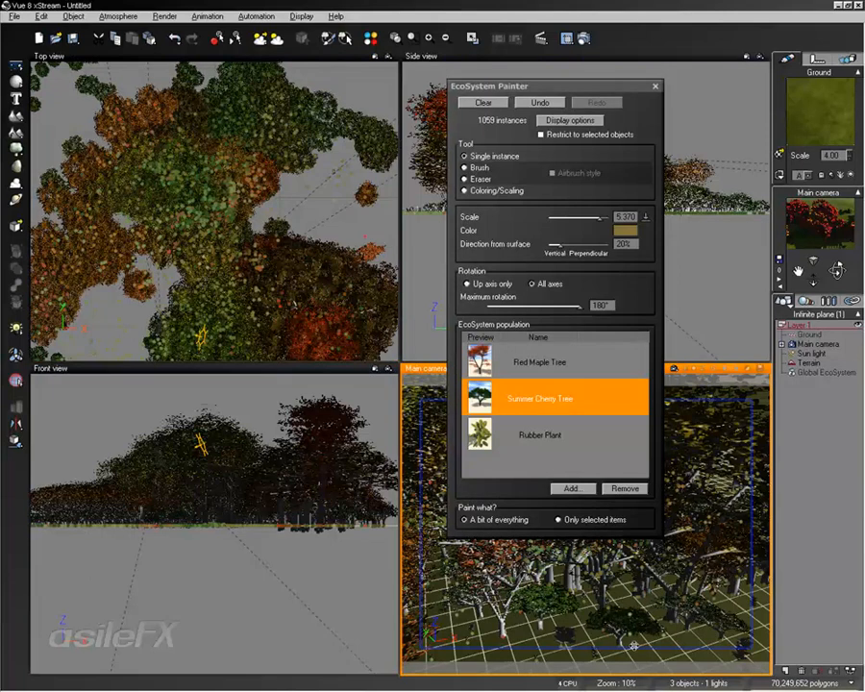
# Place three more single instances in the clearing east of the forest and at its northeast edge in the top view
pyautogui.click(296, 208)
pyautogui.click(337, 205)
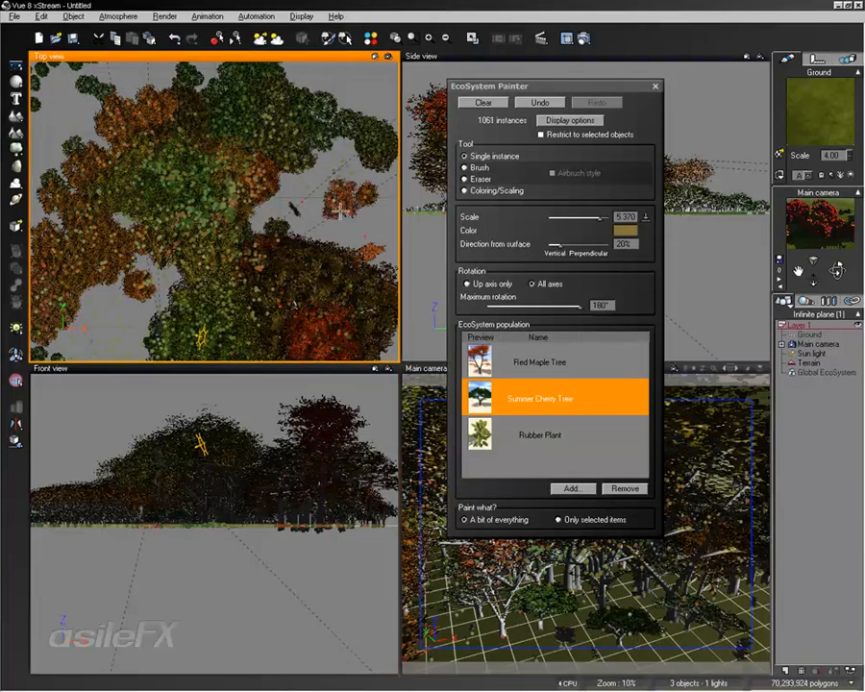
pyautogui.click(350, 105)
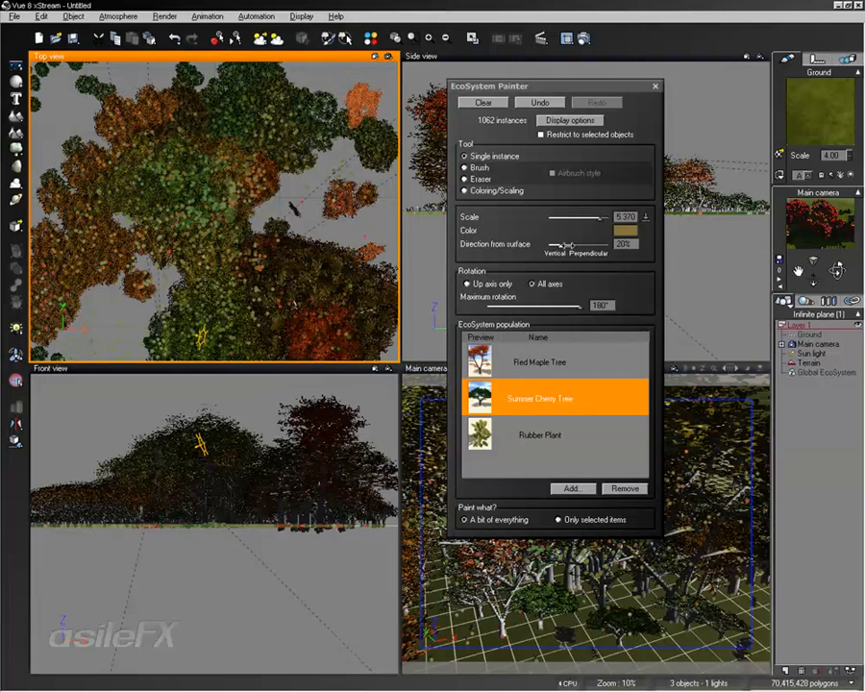
# Choose the Coloring/Scaling tool and brush over the trees in the top view with scaling at 0.085, and again at 0.307
pyautogui.click(486, 190)
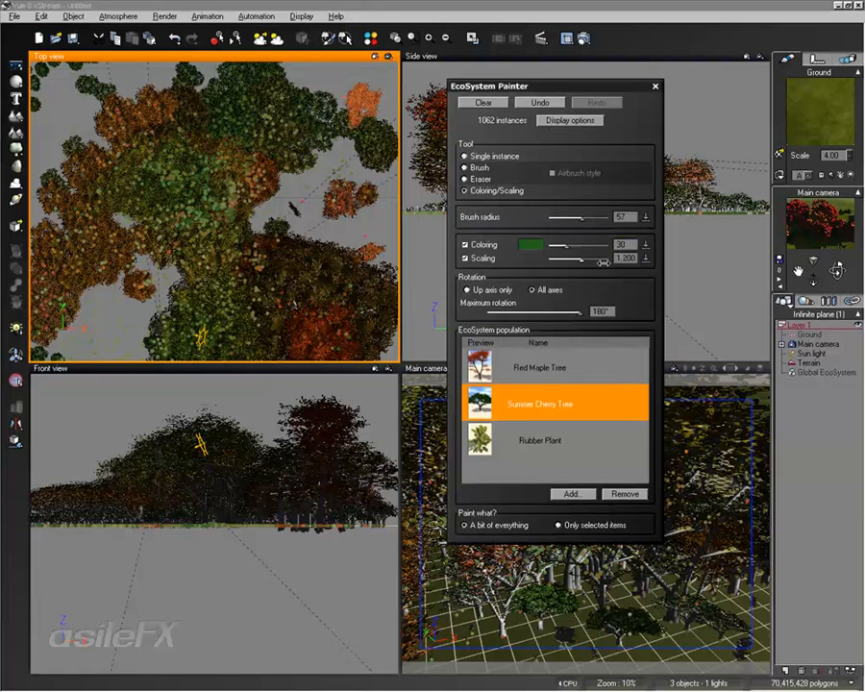
pyautogui.moveTo(602, 261); pyautogui.dragTo(560, 260)
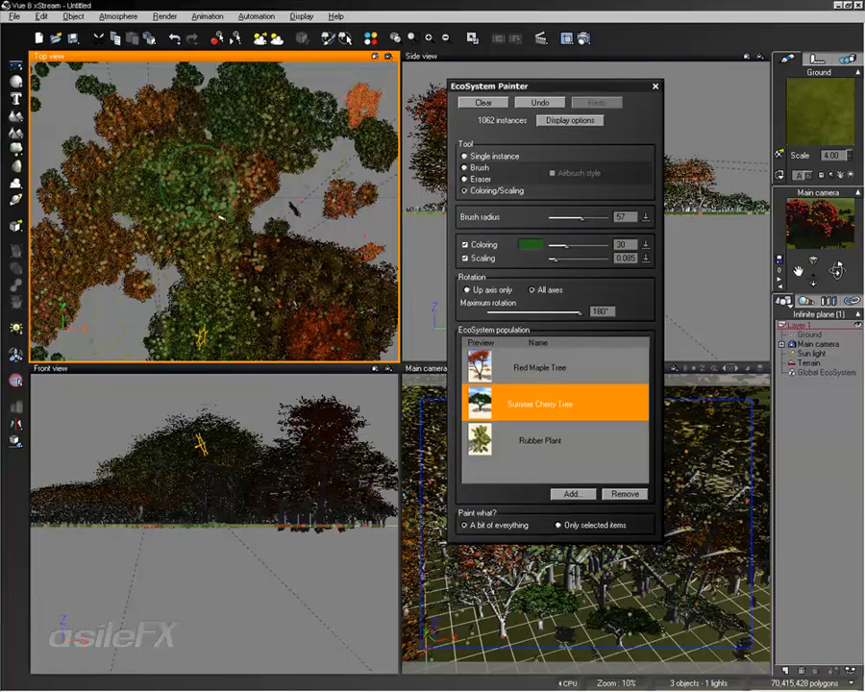
pyautogui.moveTo(279, 245)
pyautogui.mouseDown()
pyautogui.moveTo(346, 299)
pyautogui.moveTo(370, 284)
pyautogui.mouseUp()
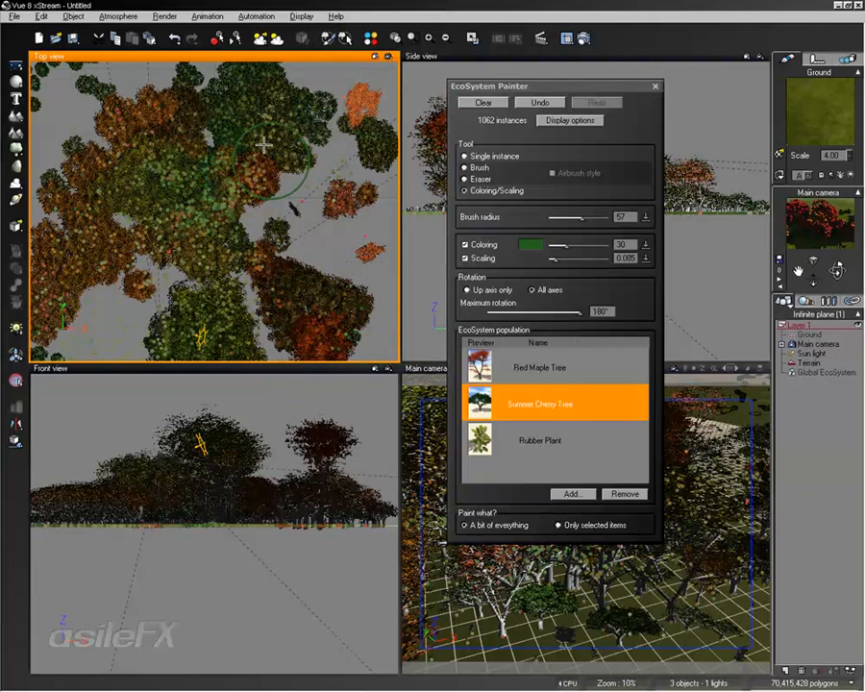
pyautogui.moveTo(565, 270)
pyautogui.mouseDown()
pyautogui.moveTo(577, 271)
pyautogui.moveTo(579, 263)
pyautogui.mouseUp()
pyautogui.moveTo(192, 187)
pyautogui.mouseDown()
pyautogui.moveTo(96, 163)
pyautogui.moveTo(89, 181)
pyautogui.moveTo(60, 169)
pyautogui.moveTo(270, 210)
pyautogui.mouseUp()
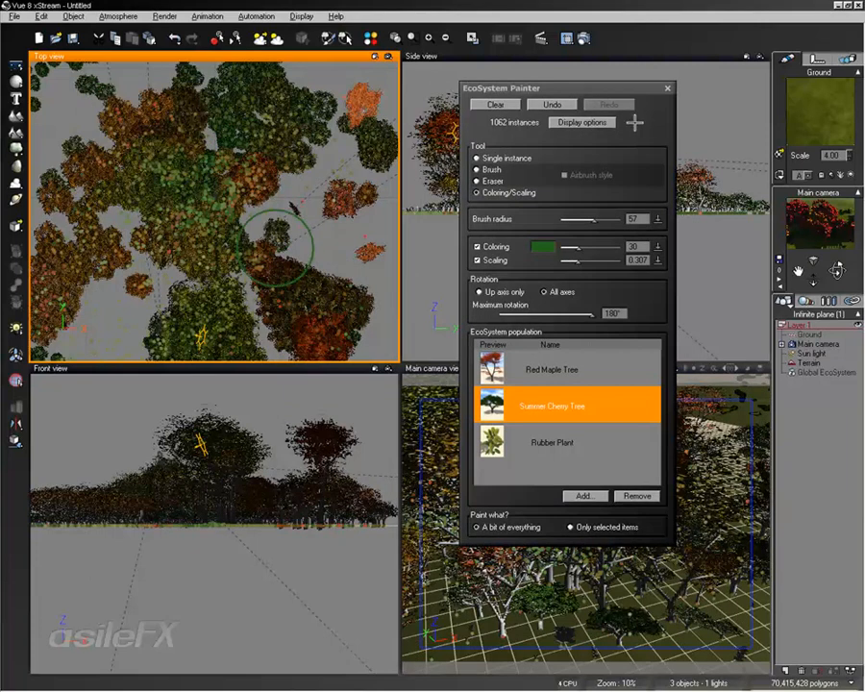
# Try the full quality near camera option in the EcoSystem display options, switch it back off and close the options
pyautogui.click(596, 121)
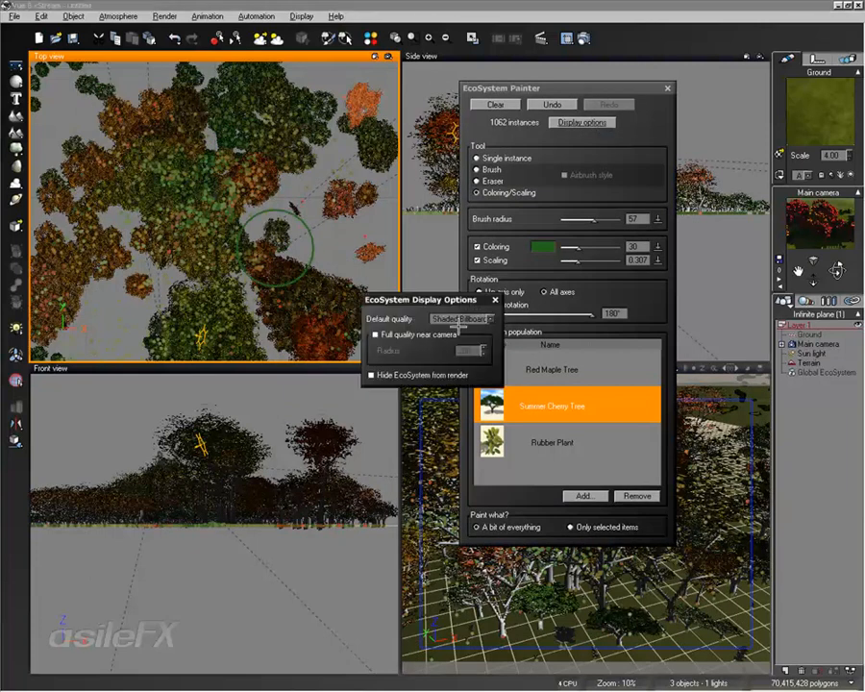
pyautogui.click(424, 335)
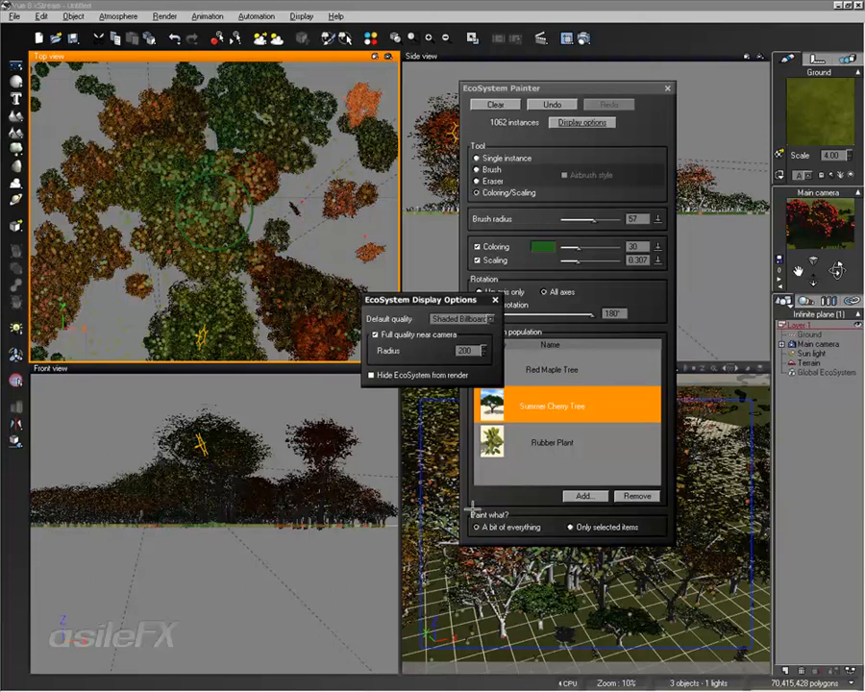
pyautogui.click(415, 334)
pyautogui.click(494, 299)
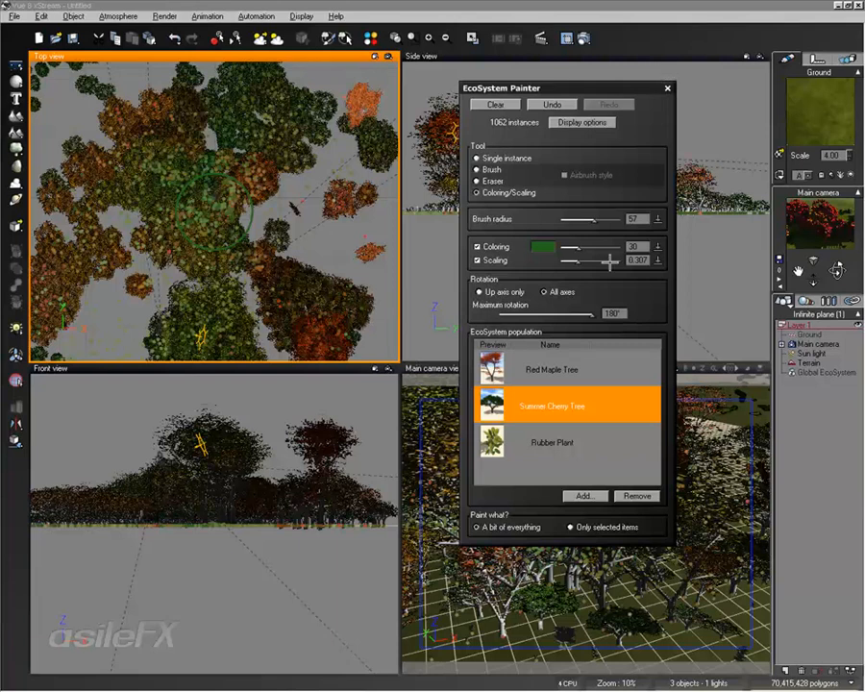
# Disable coloring and brush only the 0.307 scaling over the trees in the top view
pyautogui.click(493, 246)
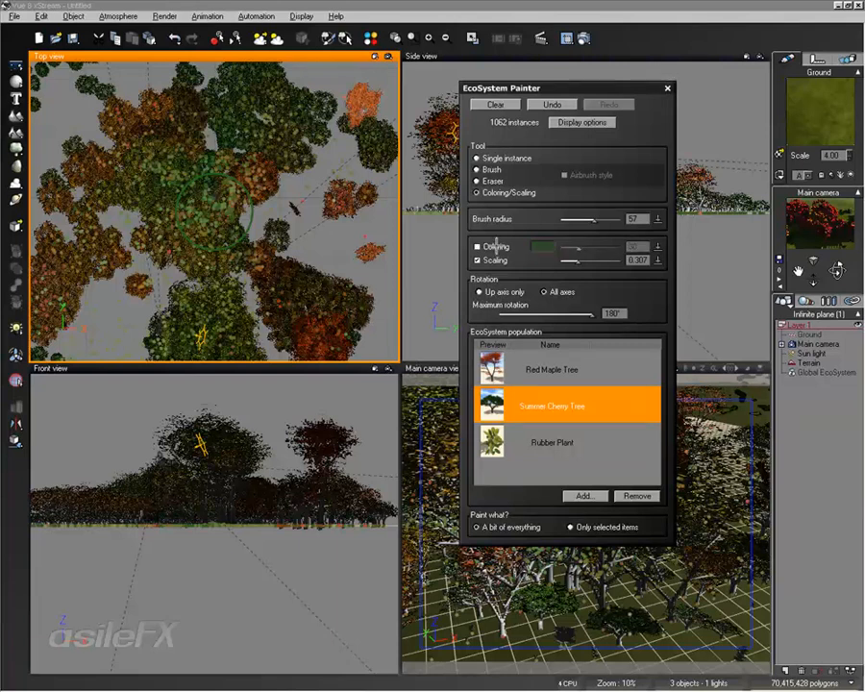
pyautogui.moveTo(322, 299); pyautogui.dragTo(327, 319)
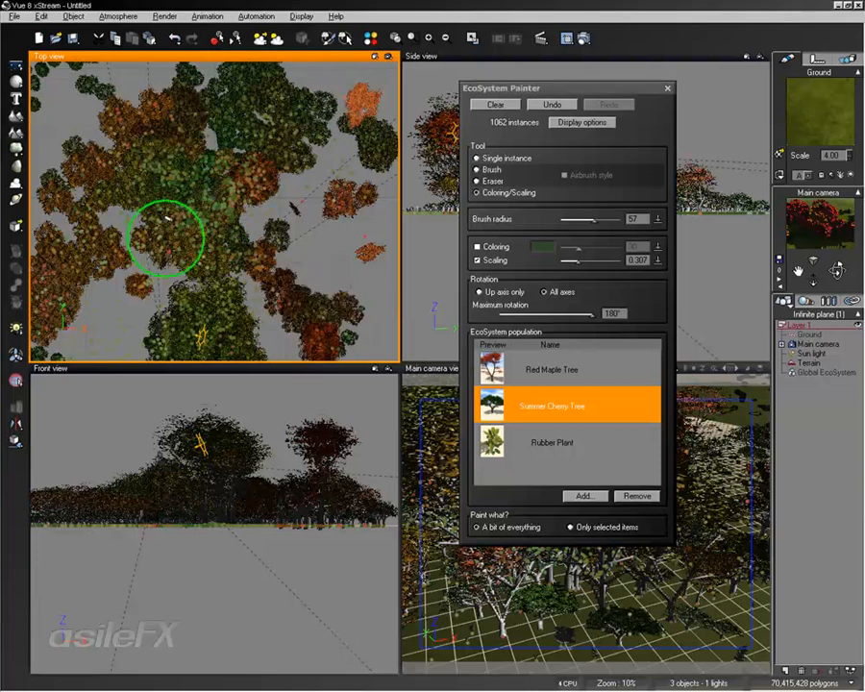
pyautogui.moveTo(255, 108)
pyautogui.mouseDown()
pyautogui.moveTo(301, 113)
pyautogui.moveTo(274, 240)
pyautogui.moveTo(222, 229)
pyautogui.mouseUp()
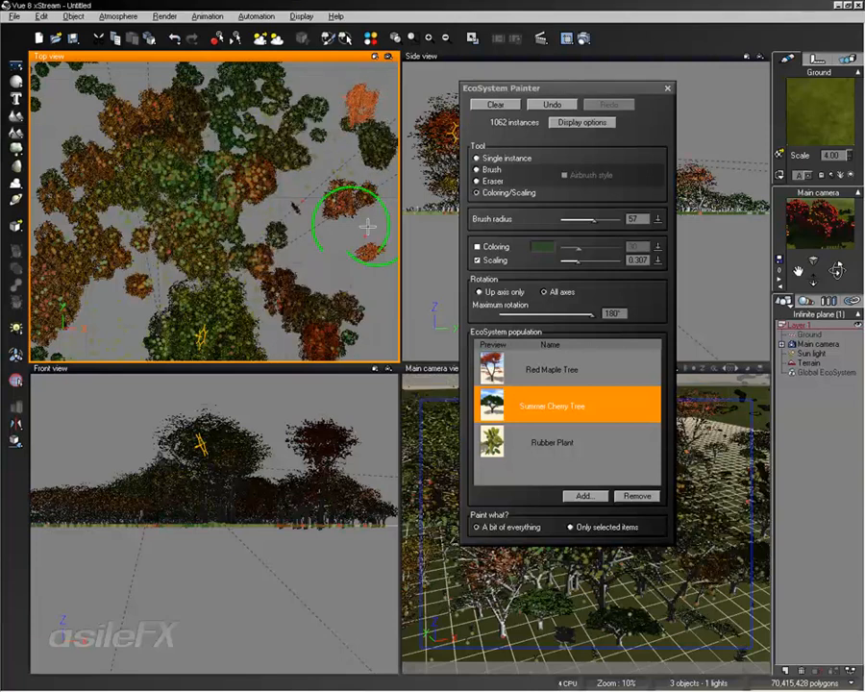
# Enable dark green coloring without scaling, brush it over the central trees in the top view, and close the EcoSystem Painter
pyautogui.click(478, 246)
pyautogui.click(478, 260)
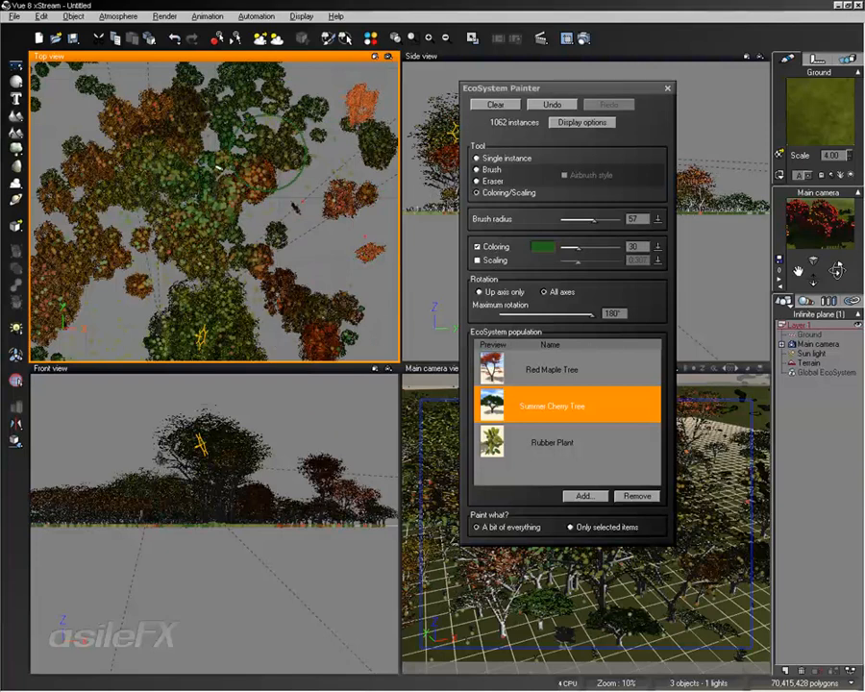
pyautogui.moveTo(210, 207)
pyautogui.mouseDown()
pyautogui.moveTo(238, 177)
pyautogui.moveTo(263, 180)
pyautogui.moveTo(181, 285)
pyautogui.moveTo(182, 309)
pyautogui.moveTo(195, 318)
pyautogui.mouseUp()
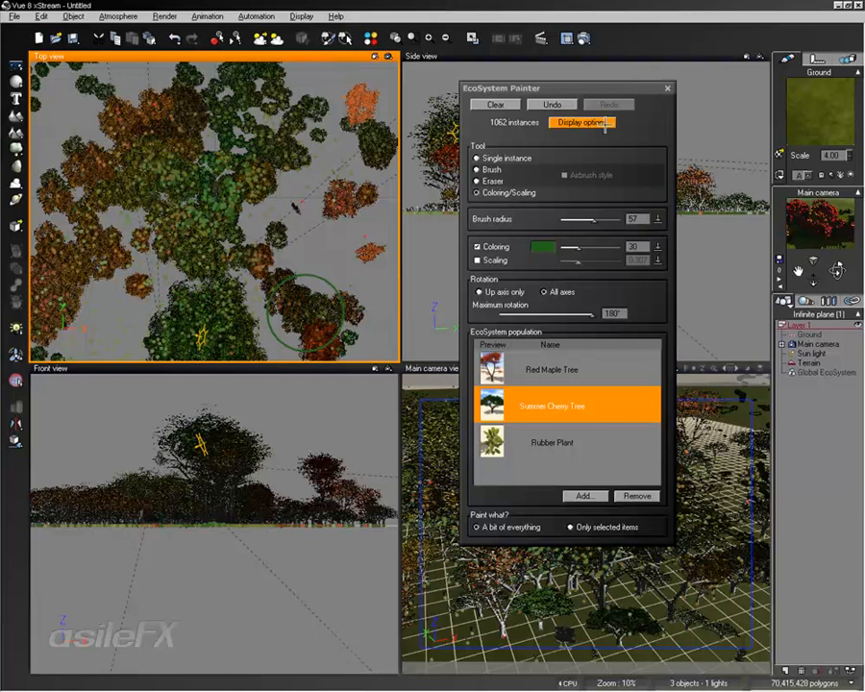
pyautogui.click(665, 88)
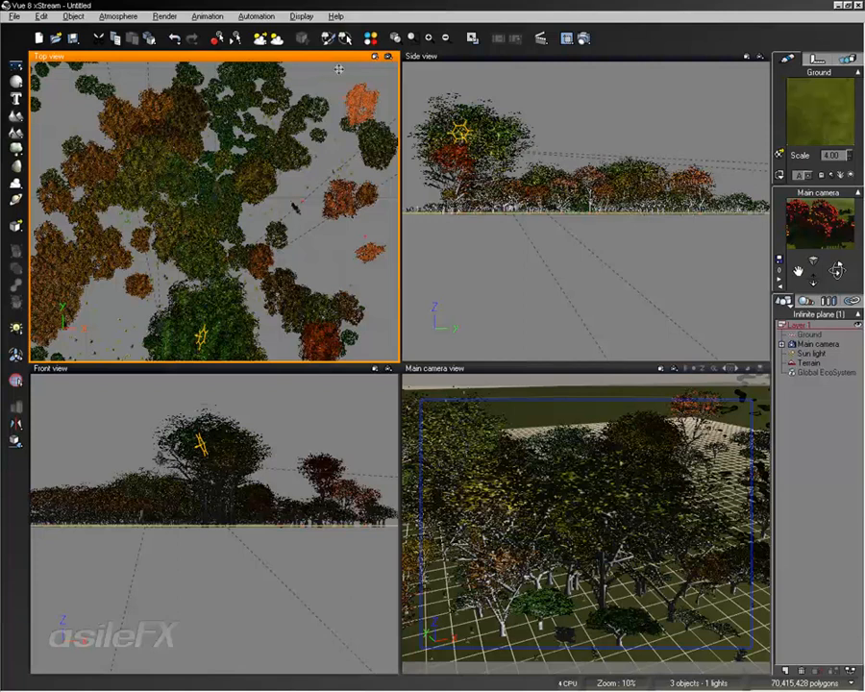
# Select the ground and terrain together and change their grass material to the EcoSystem type
pyautogui.keyDown('ctrl'); pyautogui.click(817, 365); pyautogui.keyUp('ctrl')
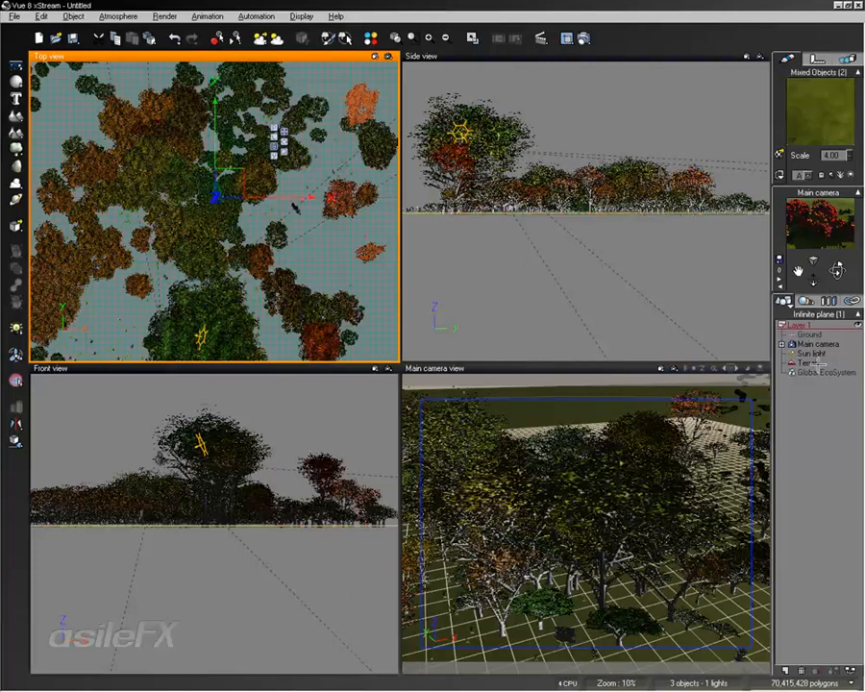
pyautogui.doubleClick(812, 125)
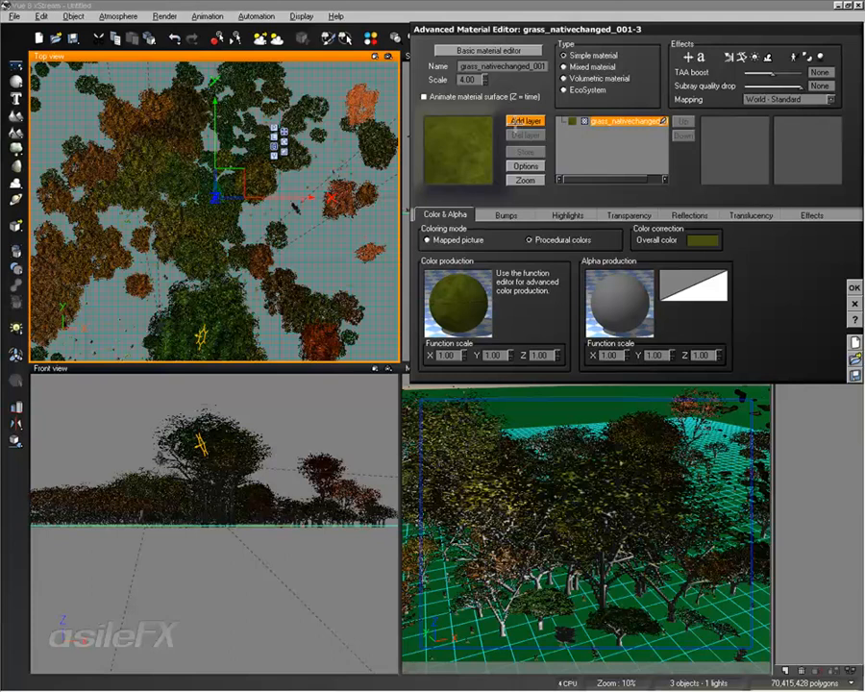
pyautogui.click(575, 89)
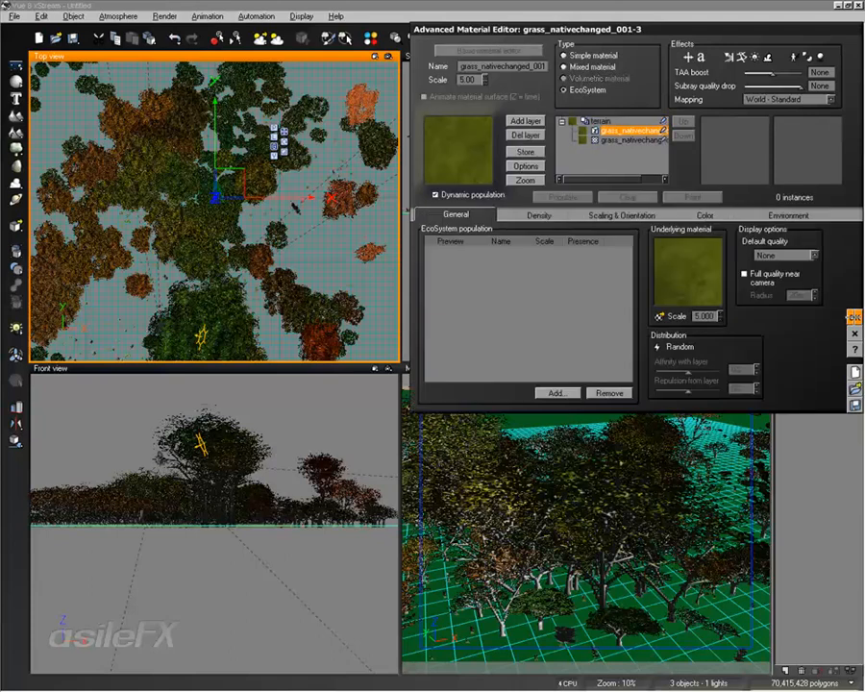
pyautogui.click(852, 495)
# Brush-select the instances in the forest's west-central area with the EcoSystem Selector and check where they can be moved
pyautogui.click(345, 40)
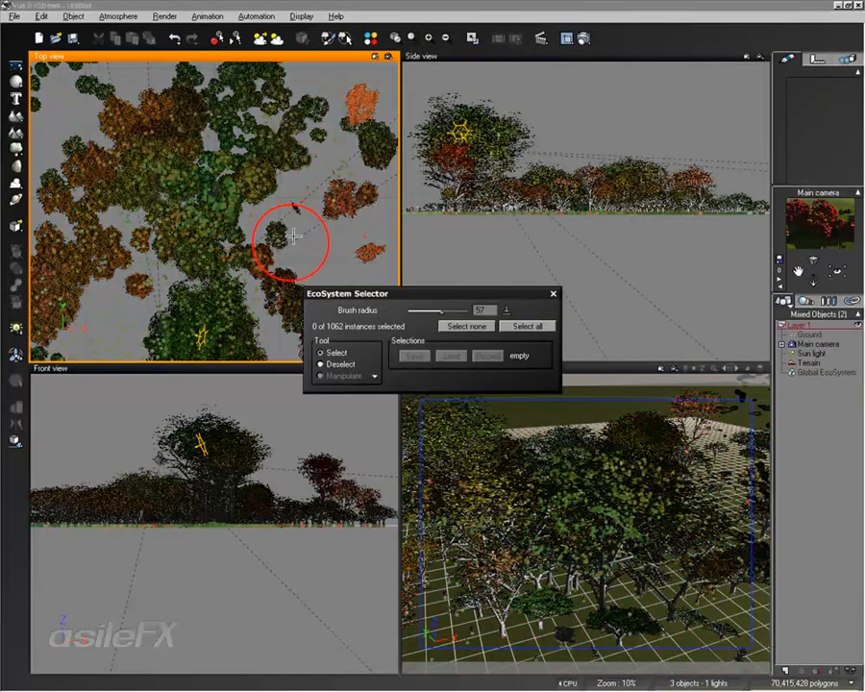
pyautogui.moveTo(80, 155)
pyautogui.mouseDown()
pyautogui.moveTo(87, 146)
pyautogui.moveTo(125, 144)
pyautogui.moveTo(190, 255)
pyautogui.mouseUp()
pyautogui.click(375, 376)
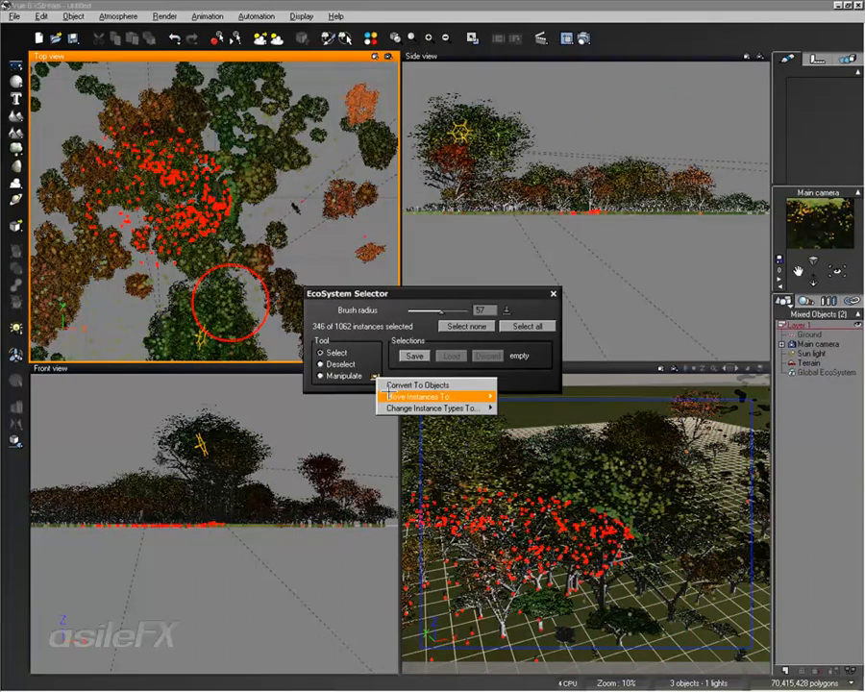
pyautogui.moveTo(435, 409)
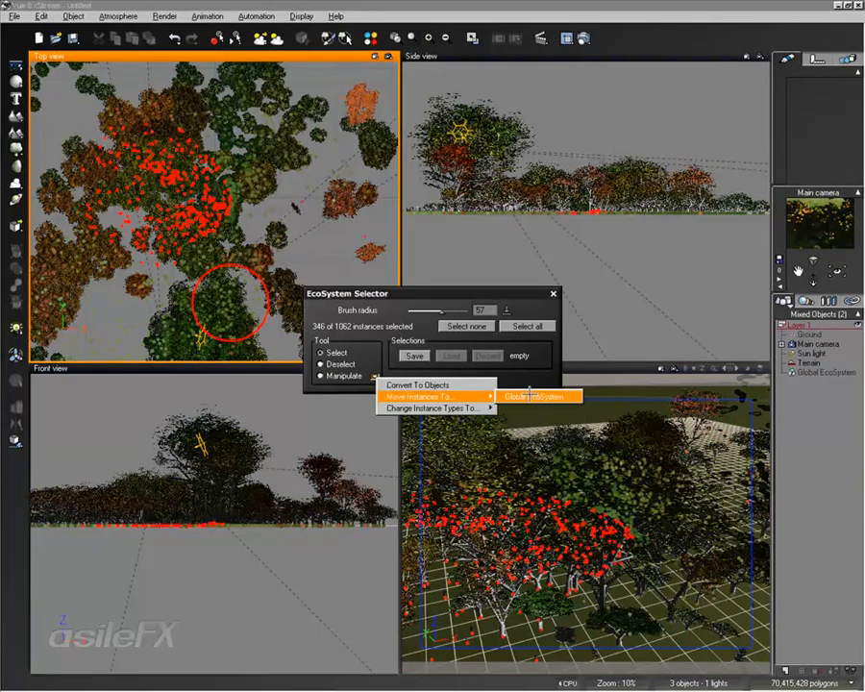
pyautogui.click(524, 393)
# Review the plant types the selected instances can be changed to, and close the EcoSystem Selector
pyautogui.click(375, 376)
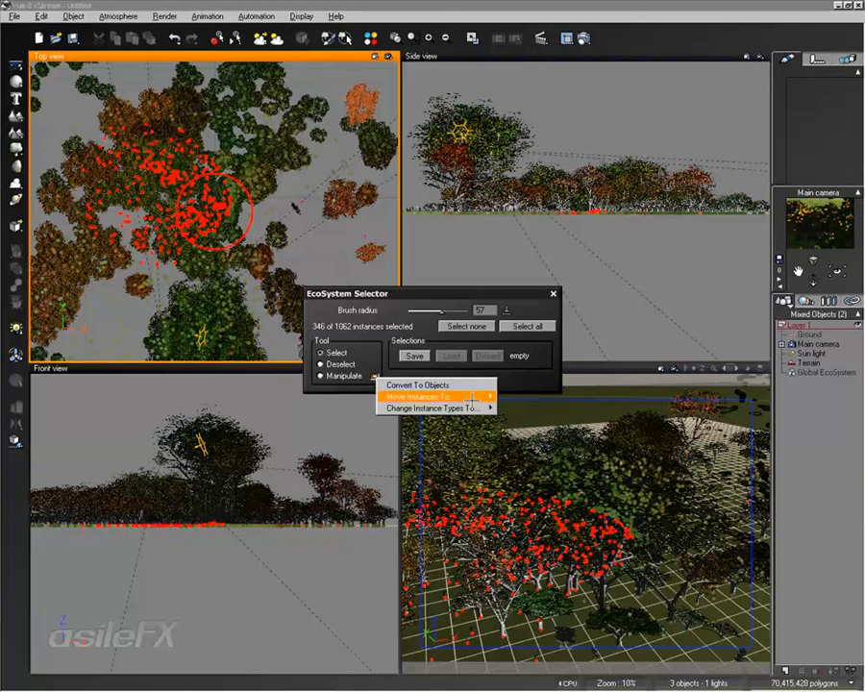
pyautogui.moveTo(485, 408)
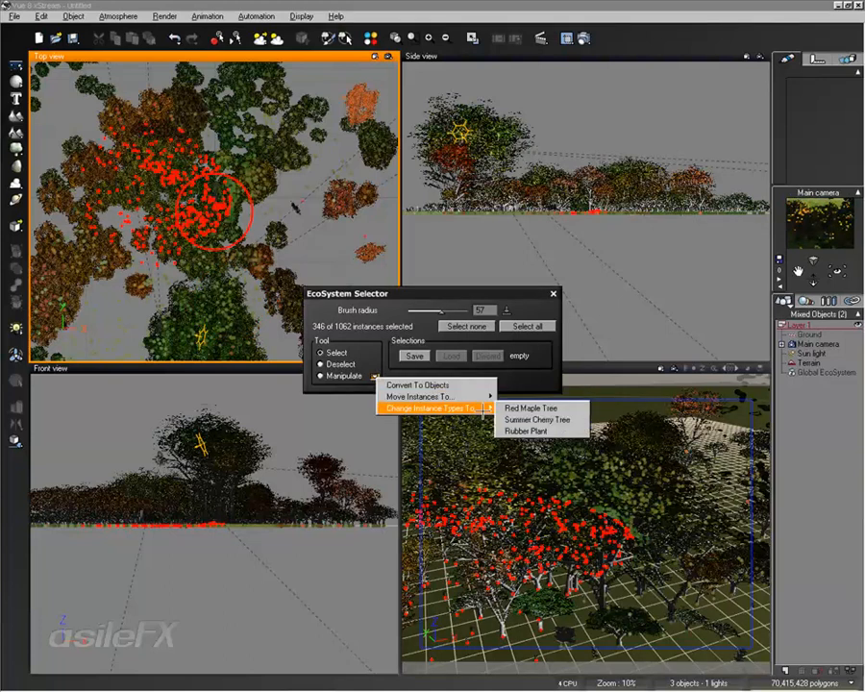
pyautogui.click(528, 408)
pyautogui.click(554, 293)
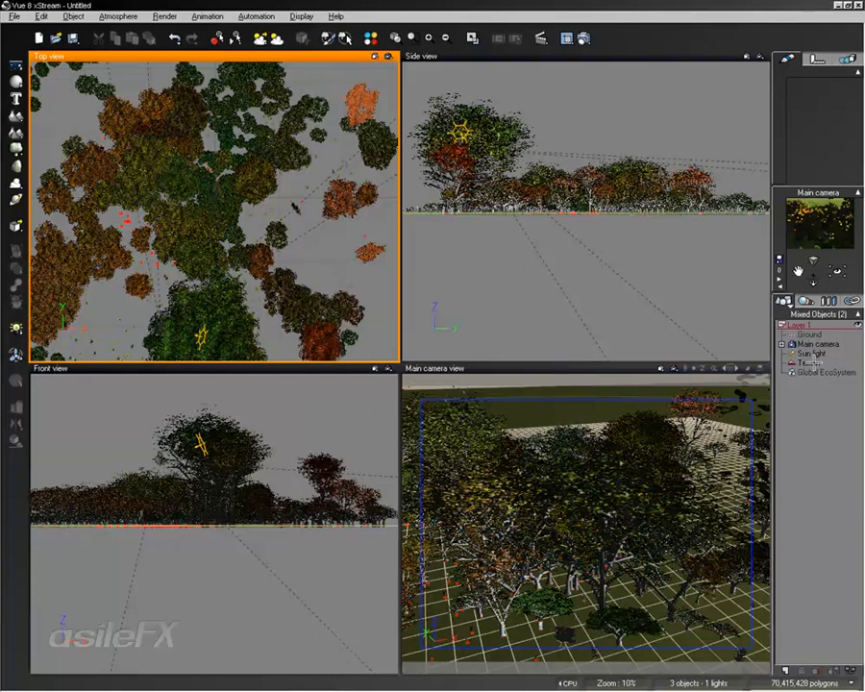
# Add Rubber Plant to the EcoSystem population of the terrain's material and turn off its dynamic population
pyautogui.click(814, 363)
pyautogui.doubleClick(813, 111)
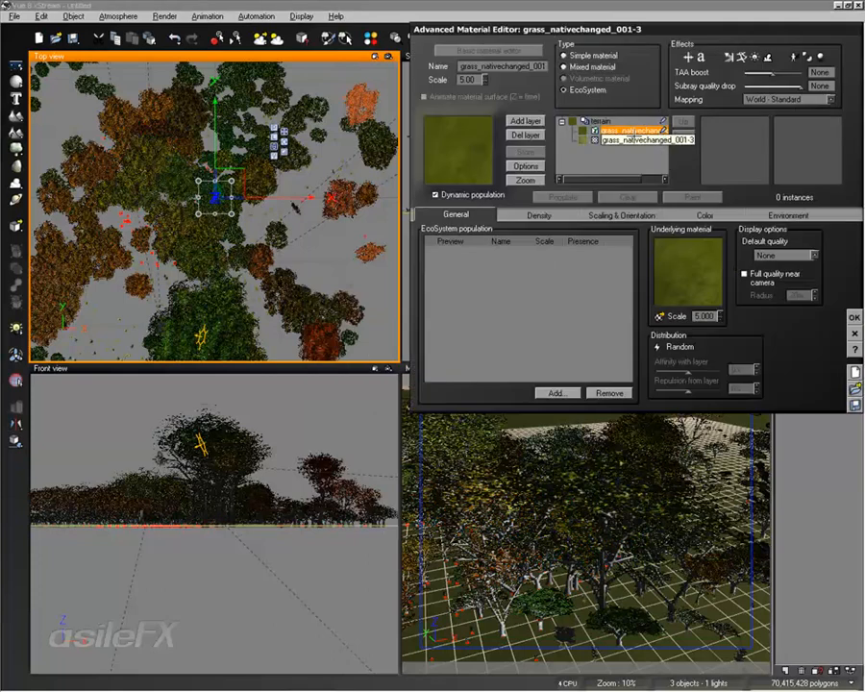
pyautogui.click(558, 393)
pyautogui.click(579, 409)
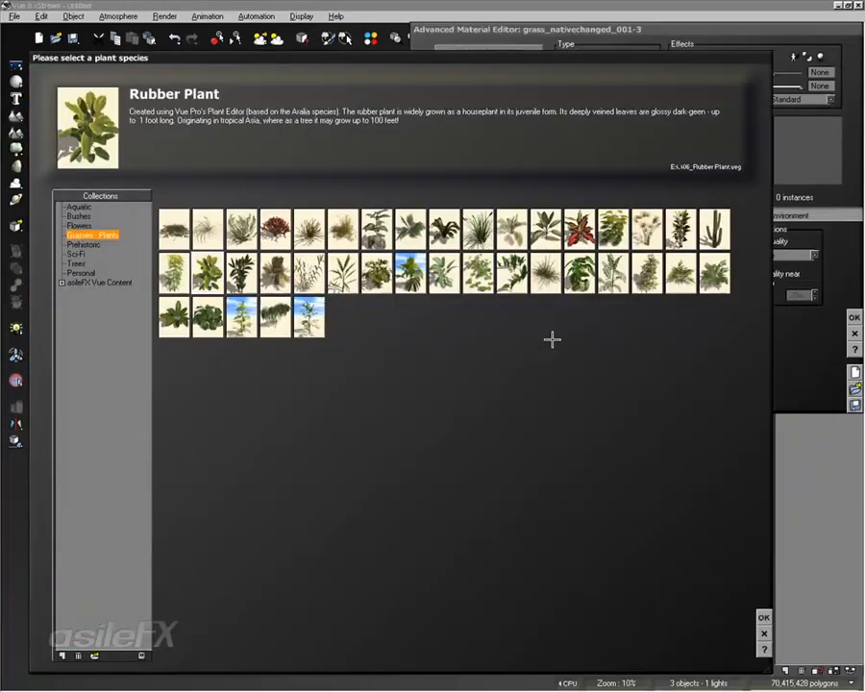
pyautogui.click(763, 617)
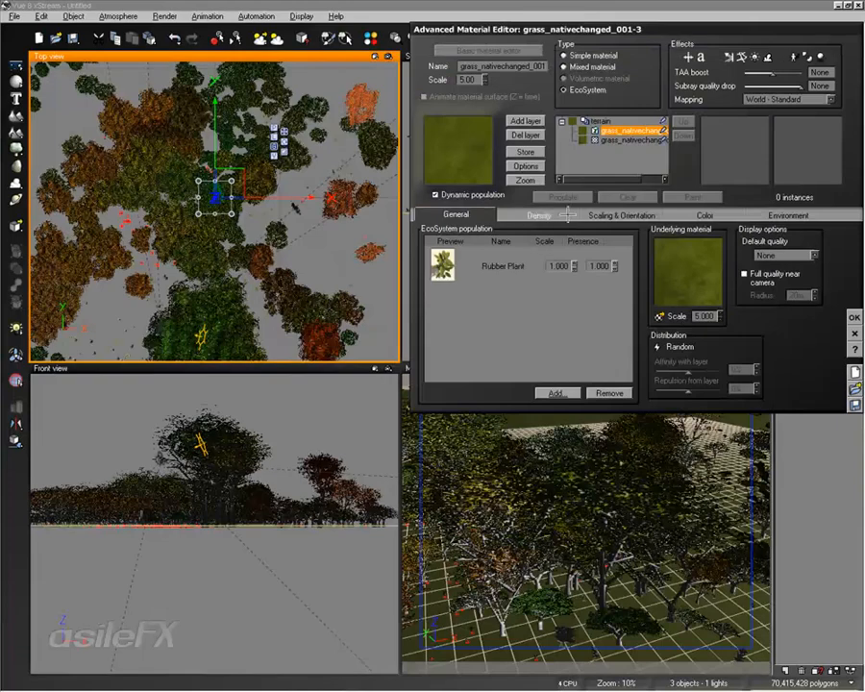
pyautogui.click(436, 195)
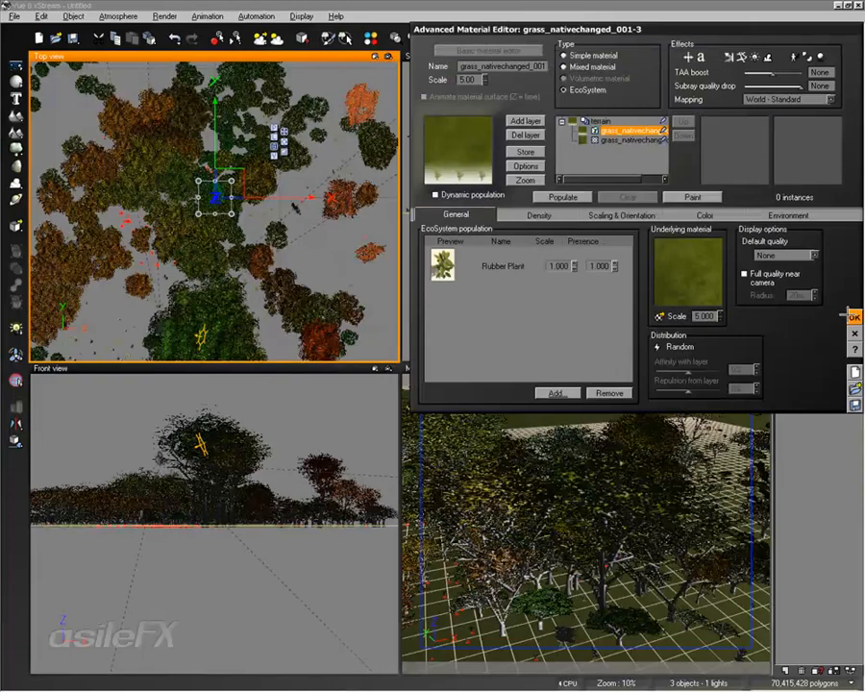
pyautogui.click(853, 316)
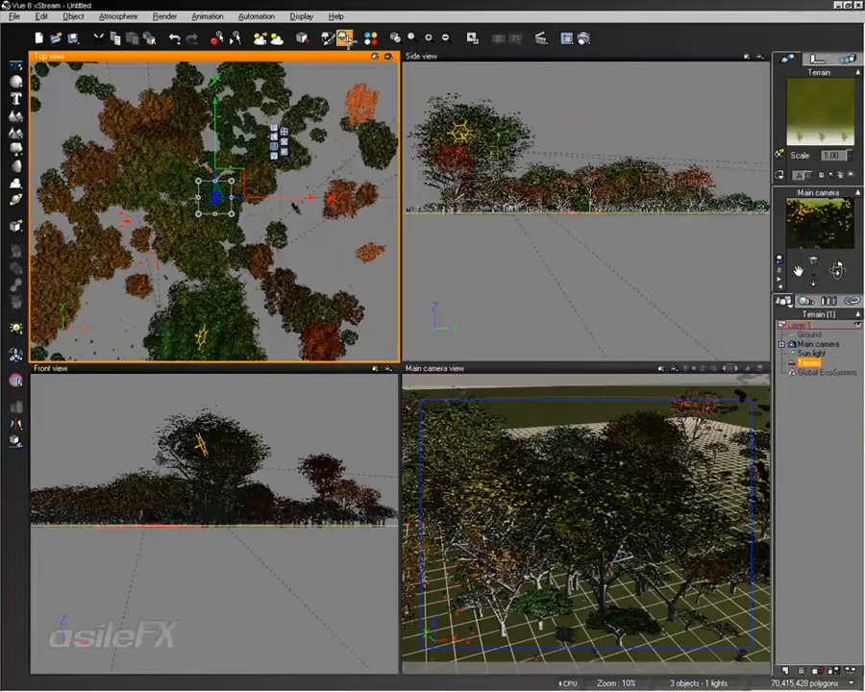
# Check in the EcoSystem Selector which EcoSystems the selected instances can be moved to, and close the selector
pyautogui.click(345, 39)
pyautogui.click(374, 377)
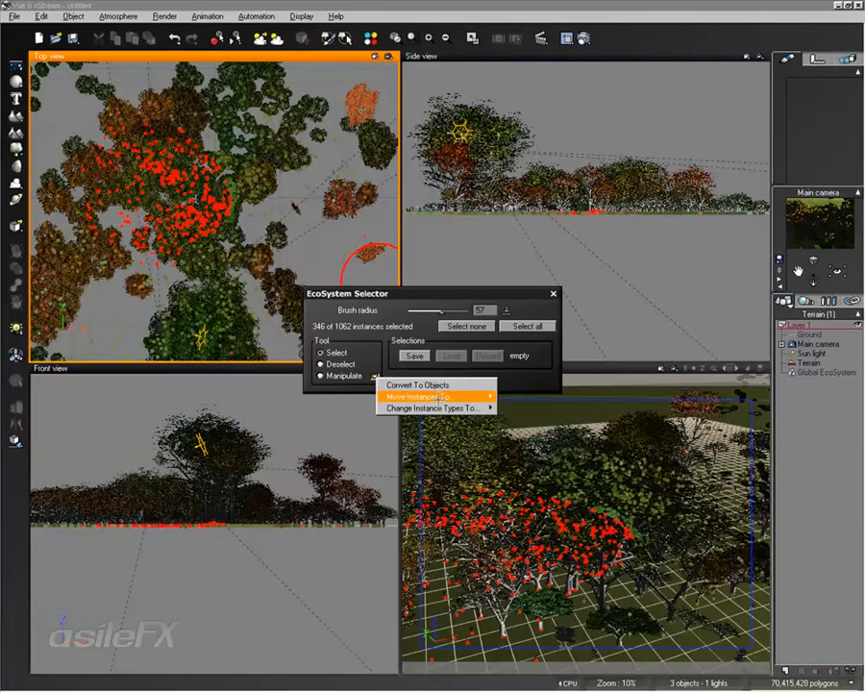
pyautogui.moveTo(441, 397)
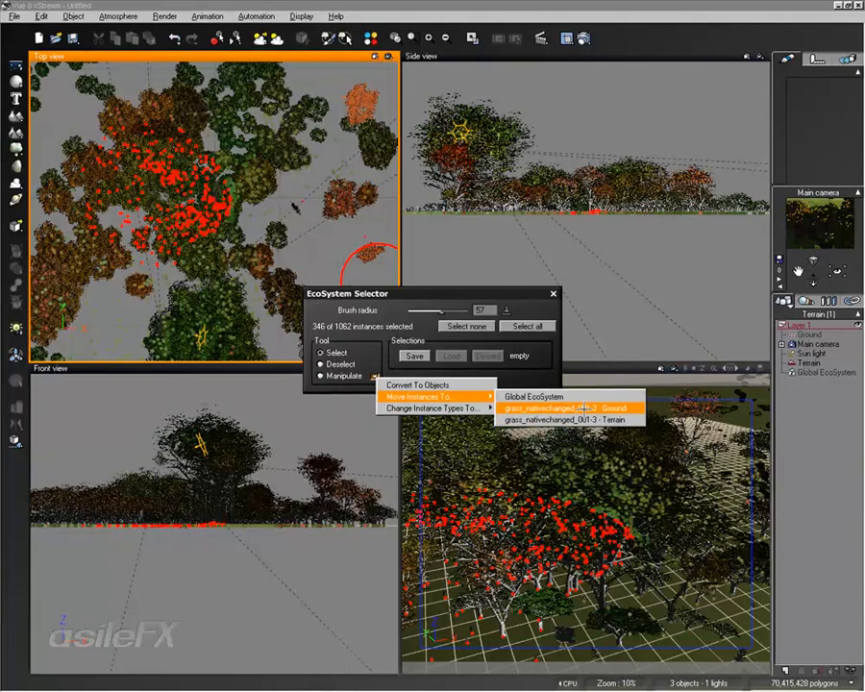
pyautogui.click(524, 291)
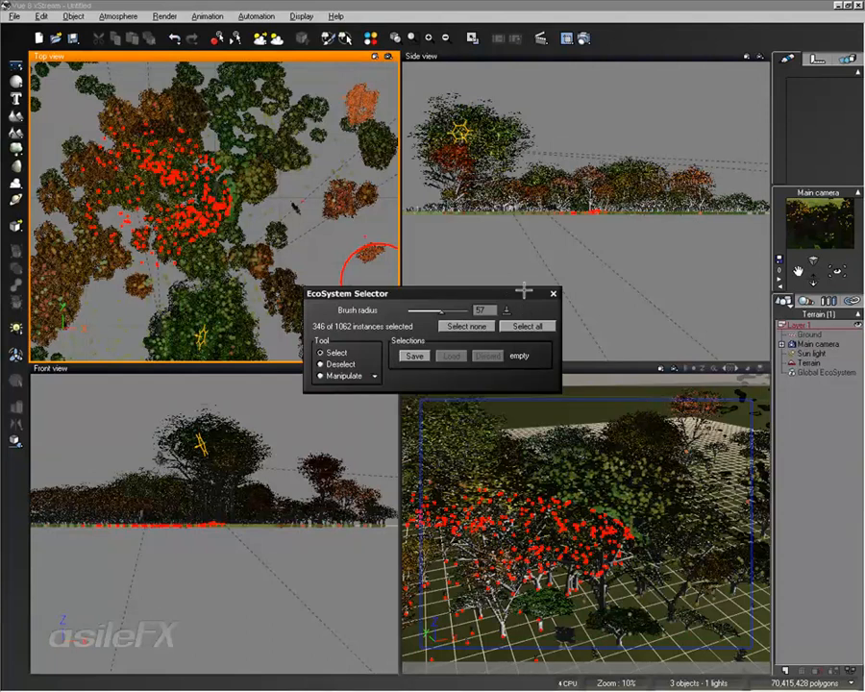
pyautogui.click(553, 294)
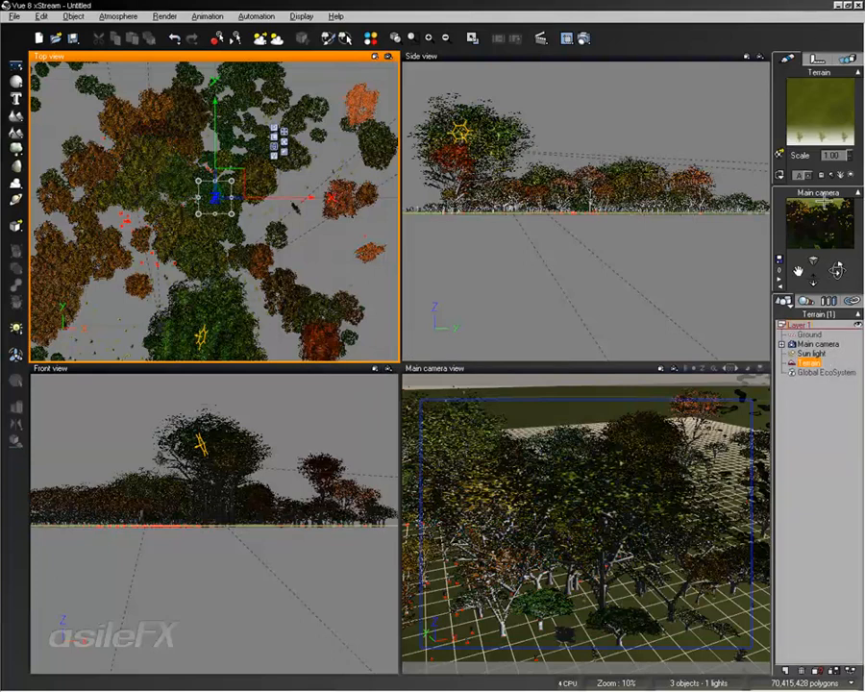
# Rename the terrain's EcoSystem material layer to Terrain Eco and accept the material changes
pyautogui.doubleClick(820, 114)
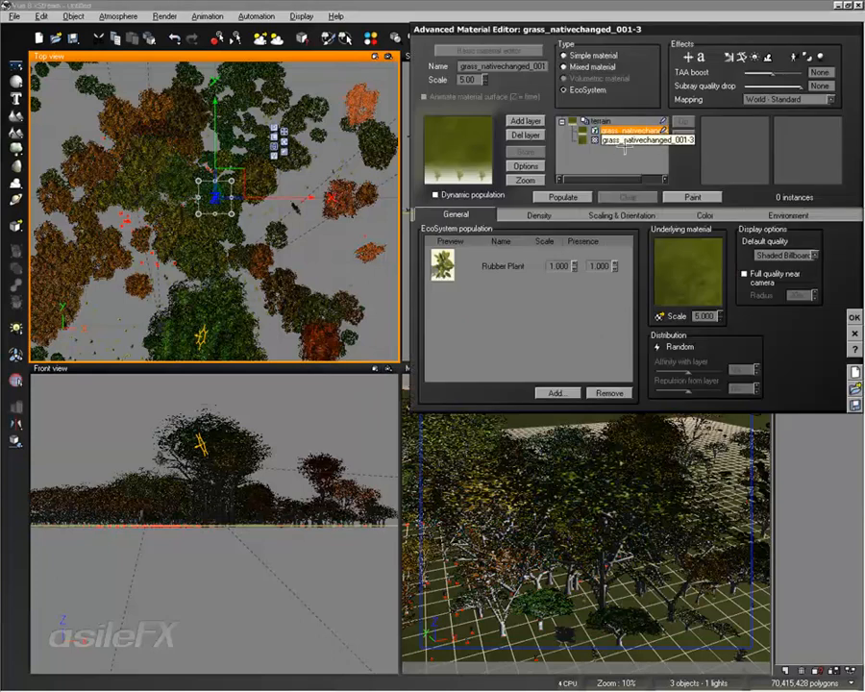
pyautogui.click(526, 66)
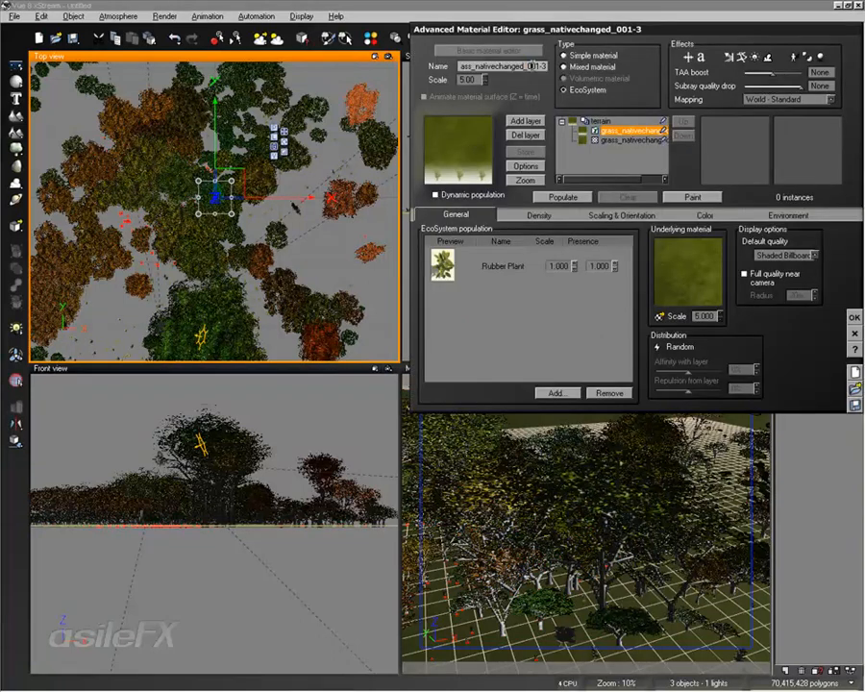
pyautogui.doubleClick(533, 66)
pyautogui.click(533, 66)
pyautogui.doubleClick(534, 66)
pyautogui.write('Terrain Eco')
pyautogui.press('Return')
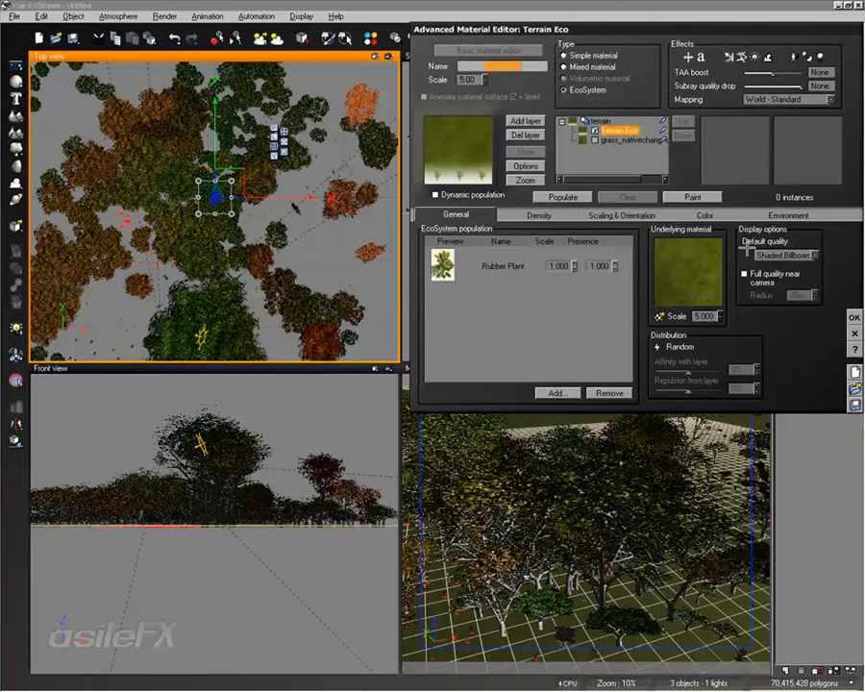
pyautogui.click(855, 317)
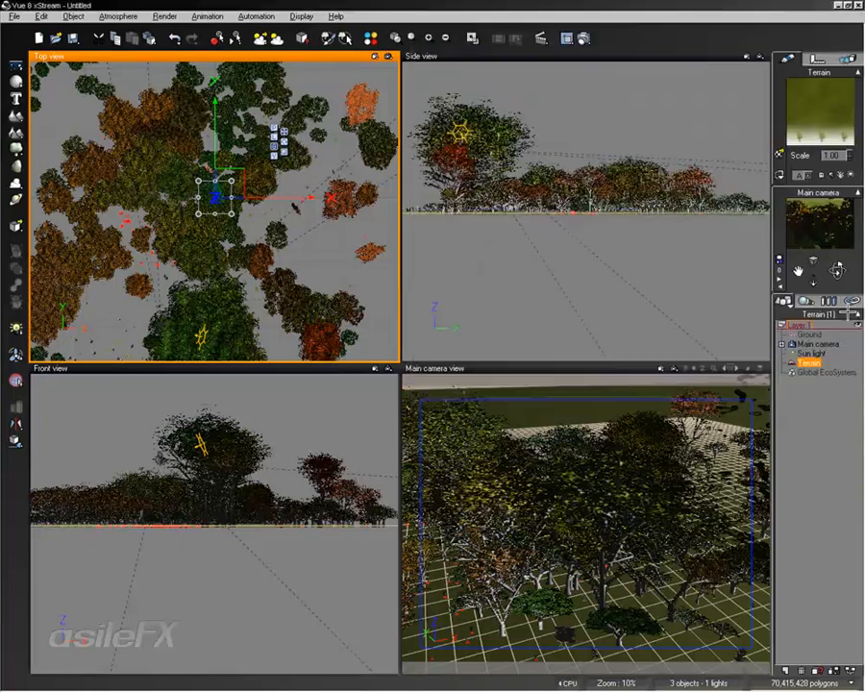
# Move the selected instances to the Terrain Eco material of the terrain, and close the EcoSystem Selector
pyautogui.click(345, 40)
pyautogui.click(375, 377)
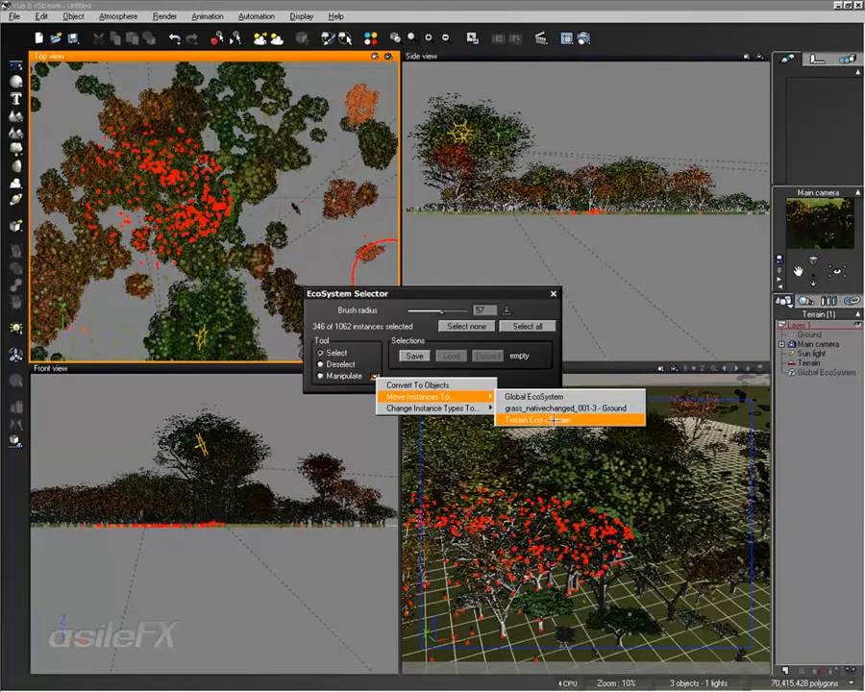
pyautogui.click(554, 420)
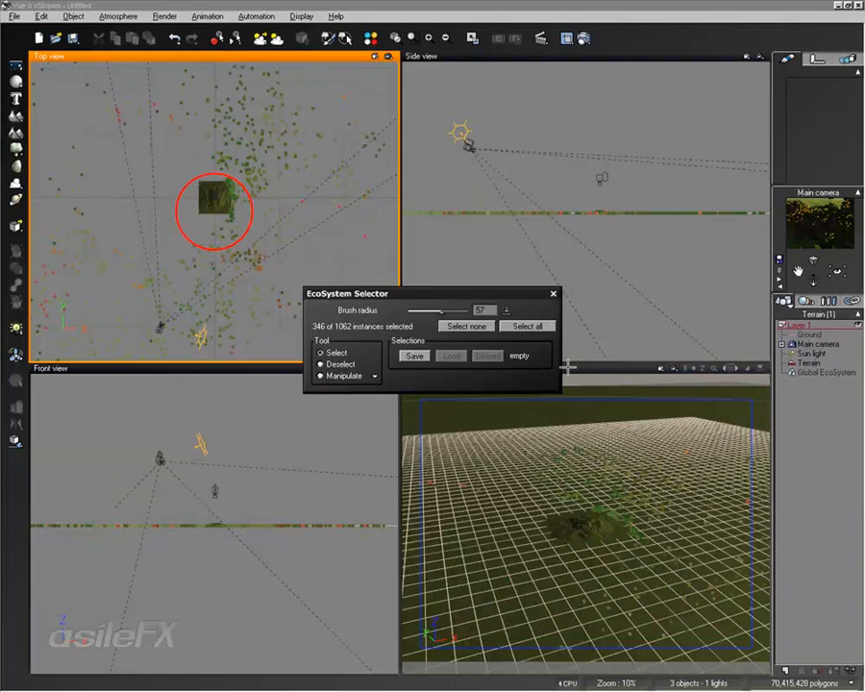
pyautogui.click(555, 292)
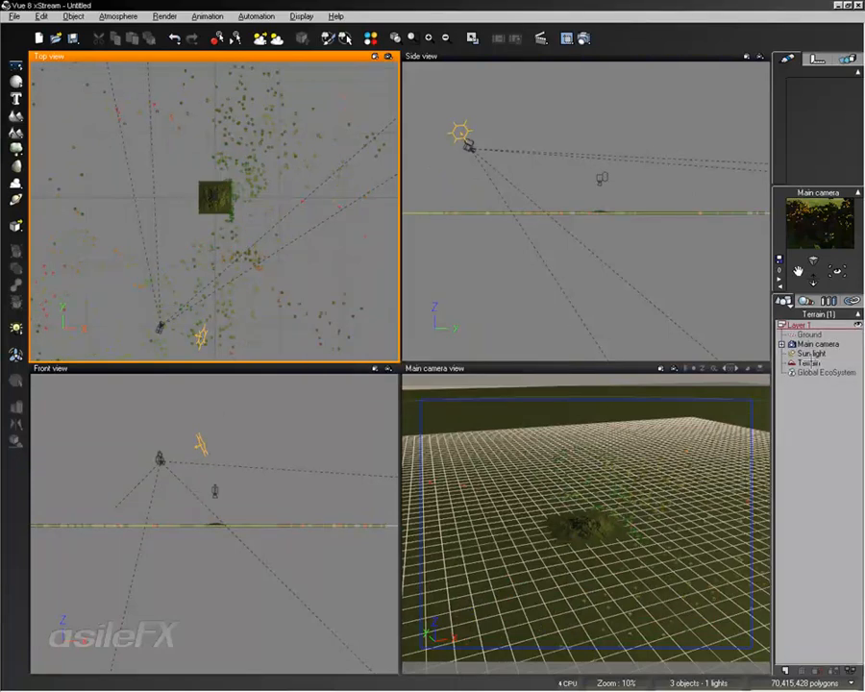
# Examine the population list and instance count of the terrain's Terrain Eco material, and close the material editor
pyautogui.click(811, 363)
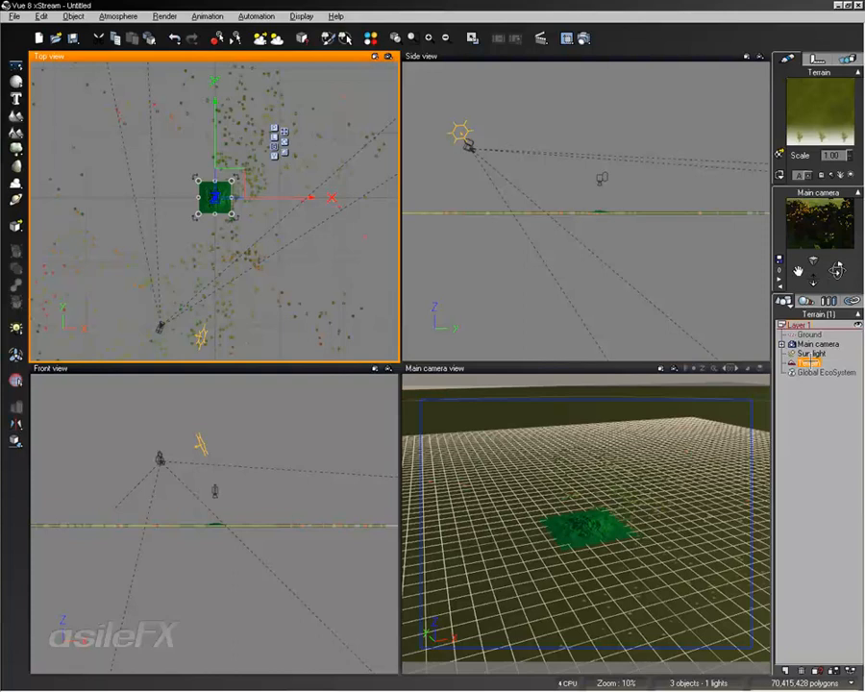
pyautogui.doubleClick(820, 115)
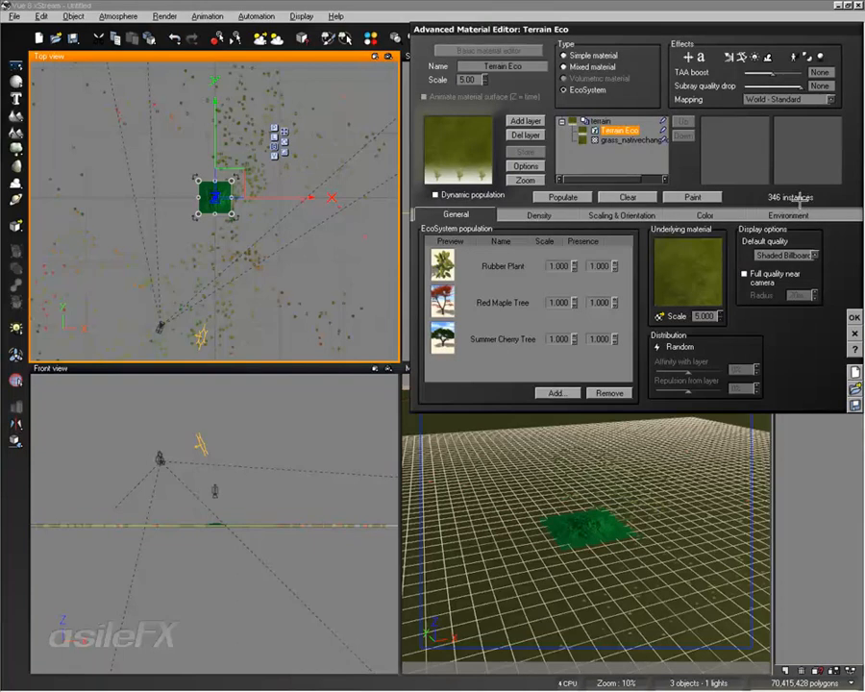
pyautogui.click(825, 485)
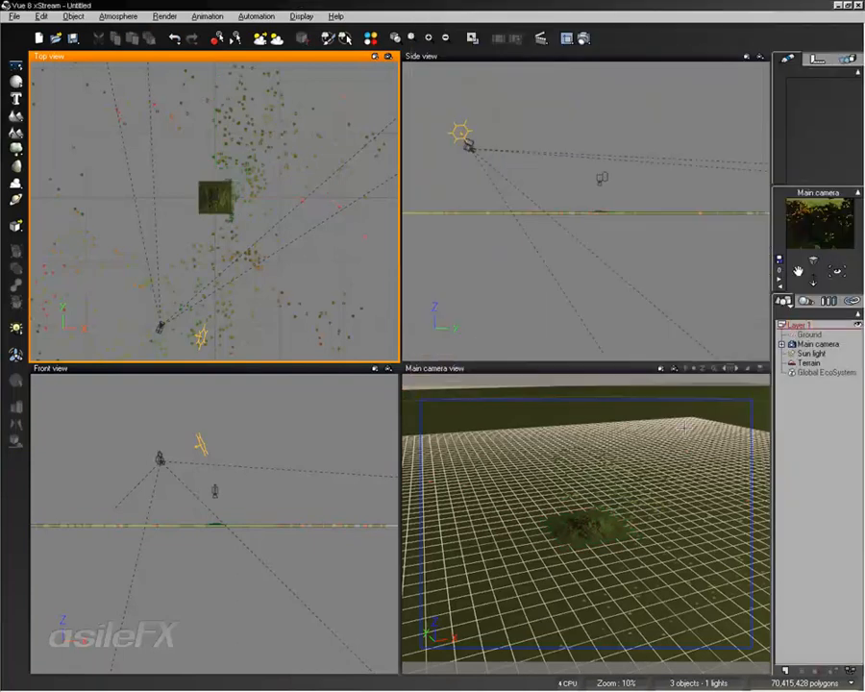
# Enlarge the main camera view to inspect the moved trees, and restore the four-view layout
pyautogui.click(609, 369)
pyautogui.doubleClick(609, 368)
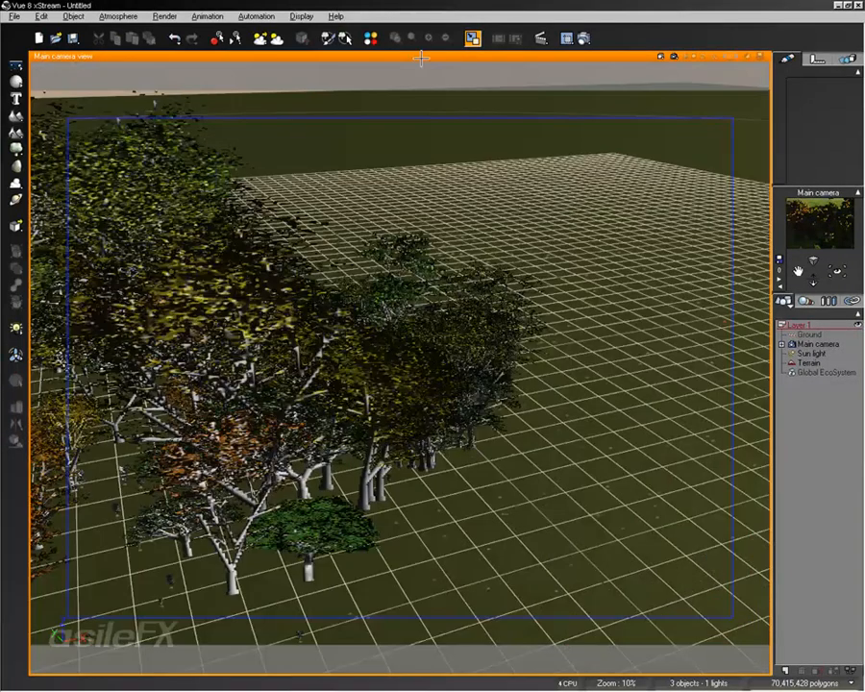
pyautogui.doubleClick(421, 57)
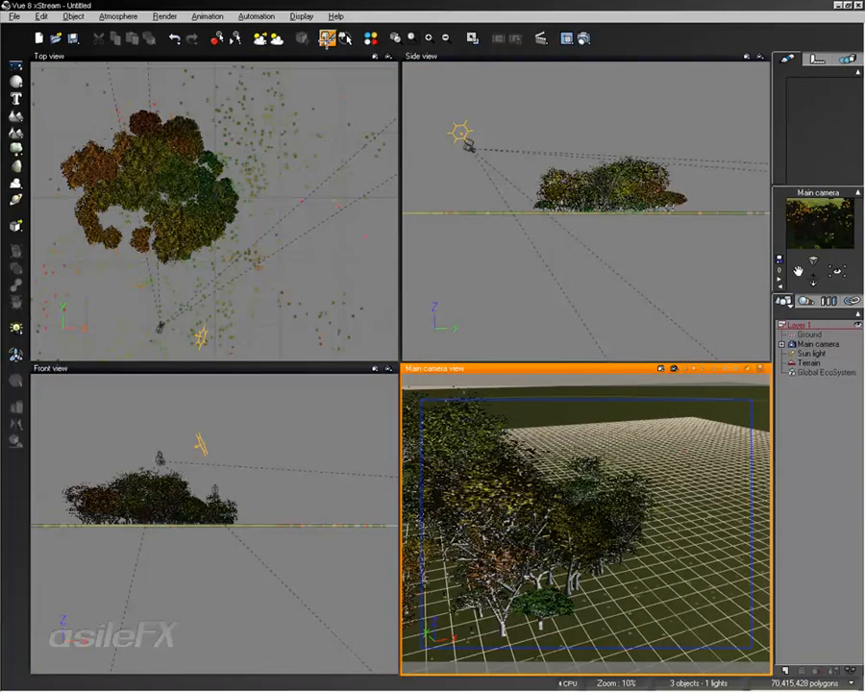
# Add a rock with colour variations to the EcoSystem Painter's population and choose it for use with the Brush tool
pyautogui.click(333, 38)
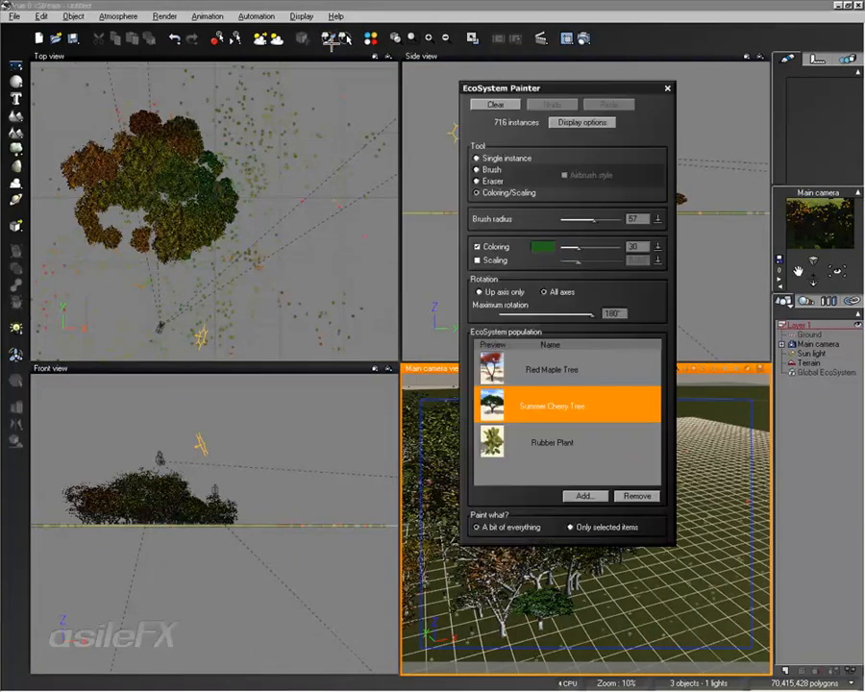
pyautogui.click(595, 494)
pyautogui.click(604, 504)
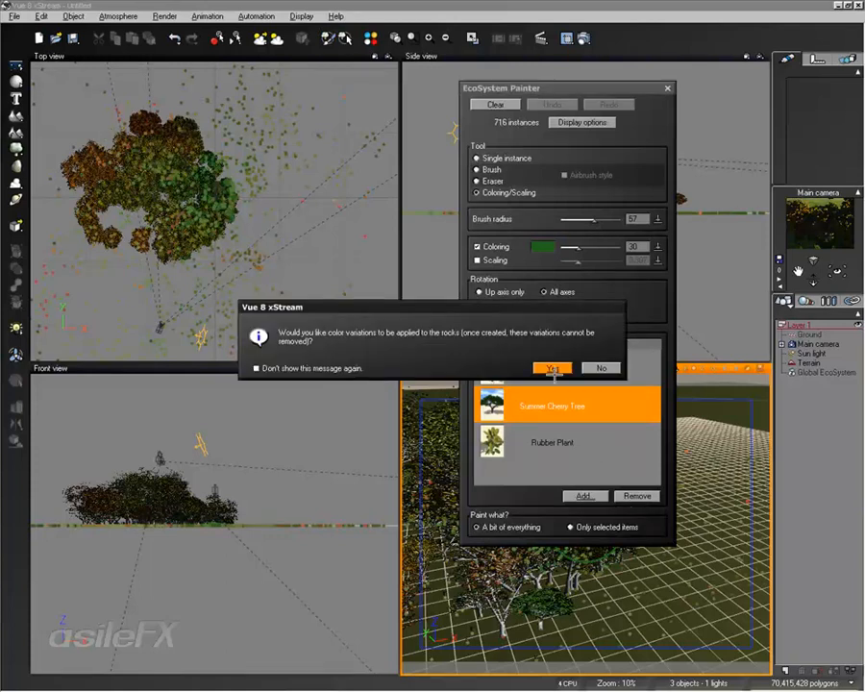
pyautogui.click(554, 368)
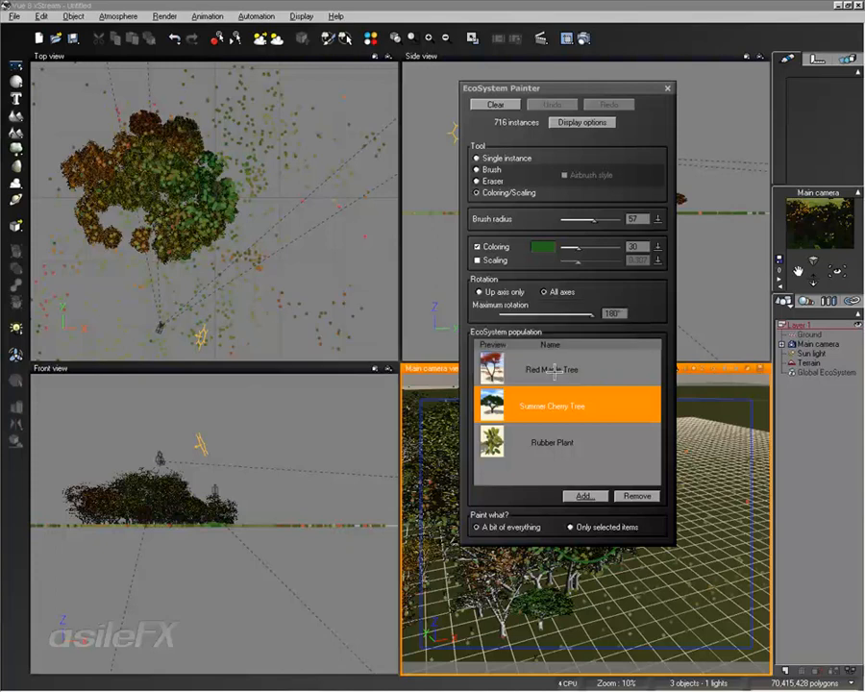
pyautogui.click(473, 170)
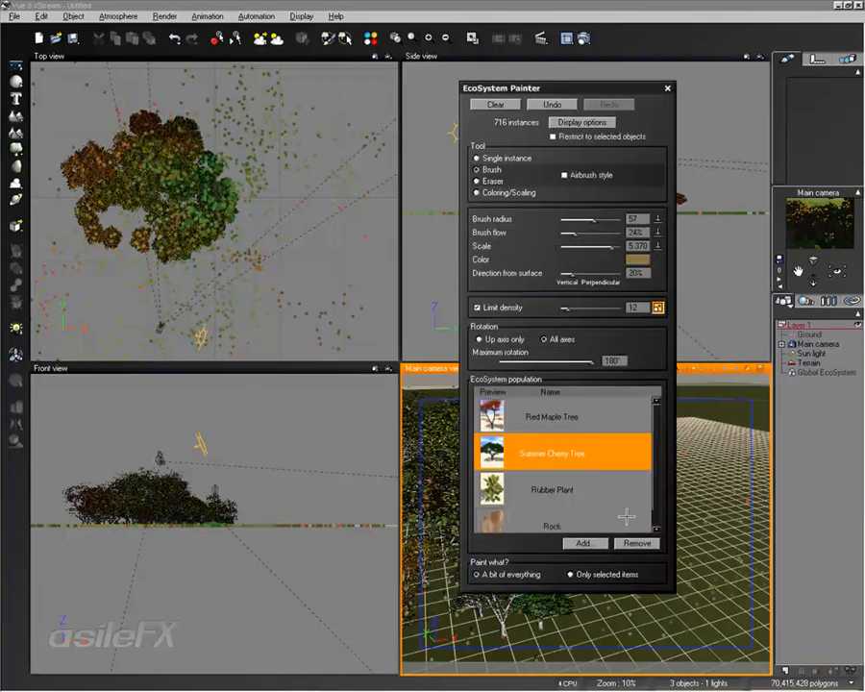
pyautogui.click(589, 515)
# Try brushing a bit of everything over the forest's southeast area, and undo both strokes
pyautogui.moveTo(288, 217)
pyautogui.mouseDown()
pyautogui.moveTo(306, 253)
pyautogui.moveTo(293, 223)
pyautogui.moveTo(317, 227)
pyautogui.moveTo(305, 113)
pyautogui.moveTo(378, 295)
pyautogui.mouseUp()
pyautogui.moveTo(371, 231)
pyautogui.mouseDown()
pyautogui.moveTo(354, 270)
pyautogui.moveTo(310, 251)
pyautogui.moveTo(309, 92)
pyautogui.moveTo(395, 322)
pyautogui.mouseUp()
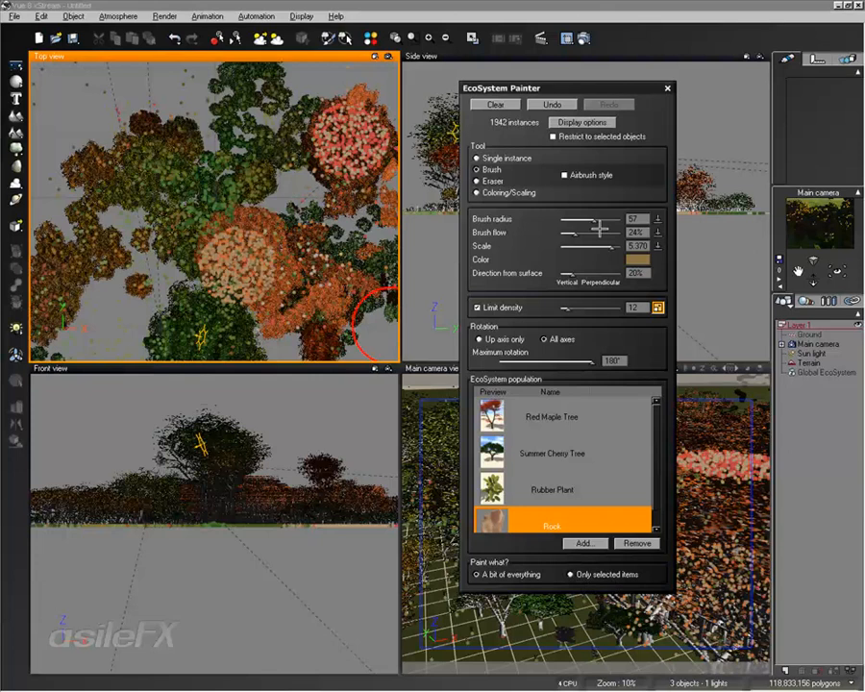
pyautogui.click(558, 103)
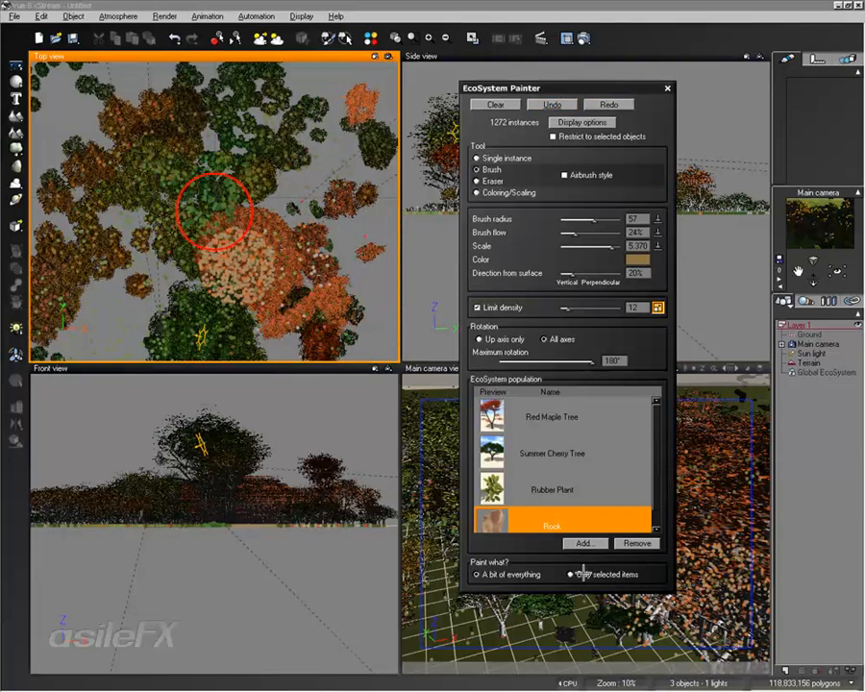
pyautogui.click(554, 104)
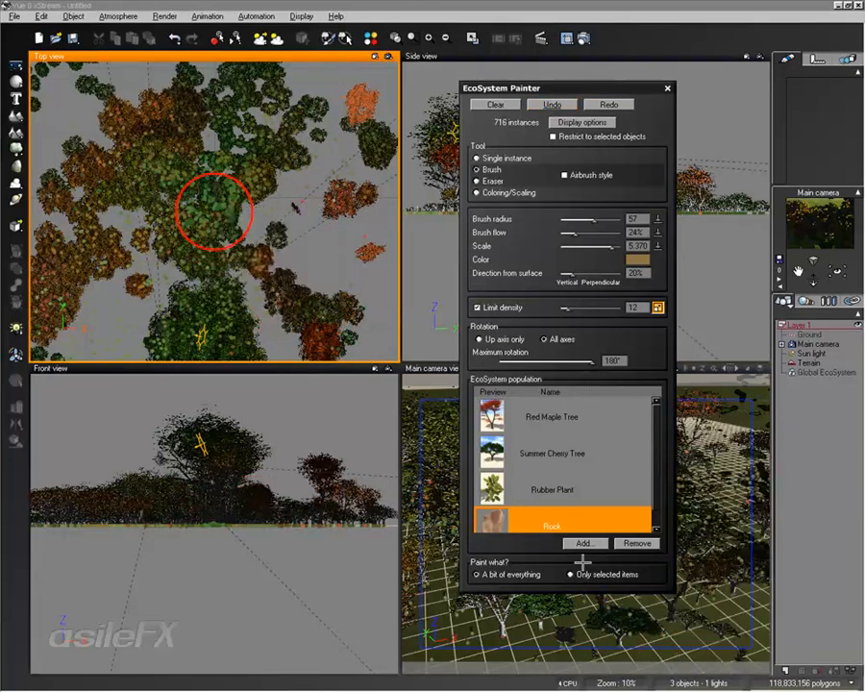
# Paint only rocks southeast of the forest, enlarge them with the Coloring/Scaling tool using scaling 2.062 without coloring, and close the EcoSystem Painter
pyautogui.moveTo(332, 309)
pyautogui.mouseDown()
pyautogui.moveTo(319, 289)
pyautogui.moveTo(349, 244)
pyautogui.moveTo(334, 283)
pyautogui.moveTo(310, 270)
pyautogui.moveTo(331, 269)
pyautogui.moveTo(322, 336)
pyautogui.moveTo(322, 269)
pyautogui.moveTo(322, 306)
pyautogui.moveTo(392, 274)
pyautogui.moveTo(286, 274)
pyautogui.moveTo(322, 309)
pyautogui.moveTo(377, 240)
pyautogui.mouseUp()
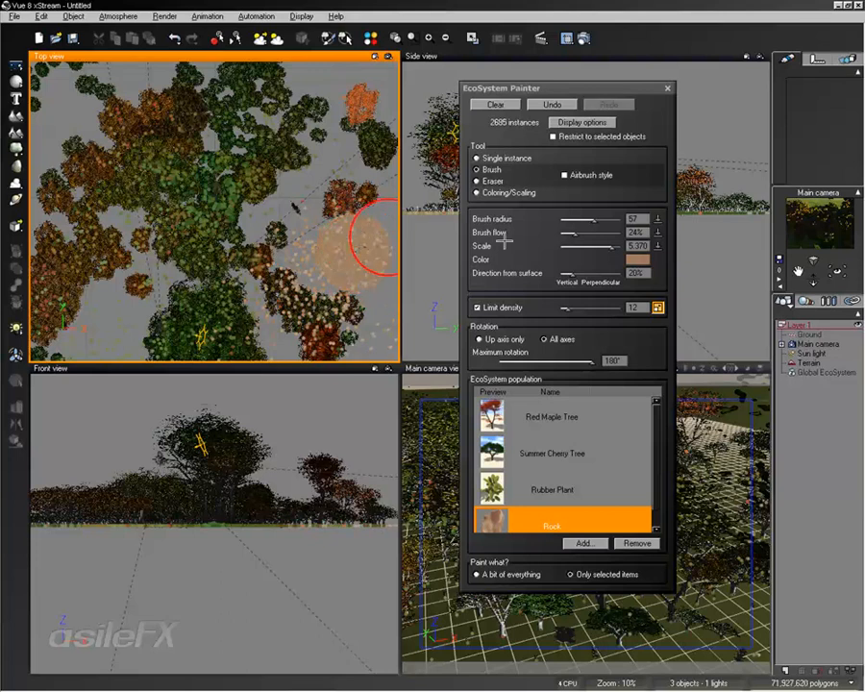
pyautogui.click(516, 193)
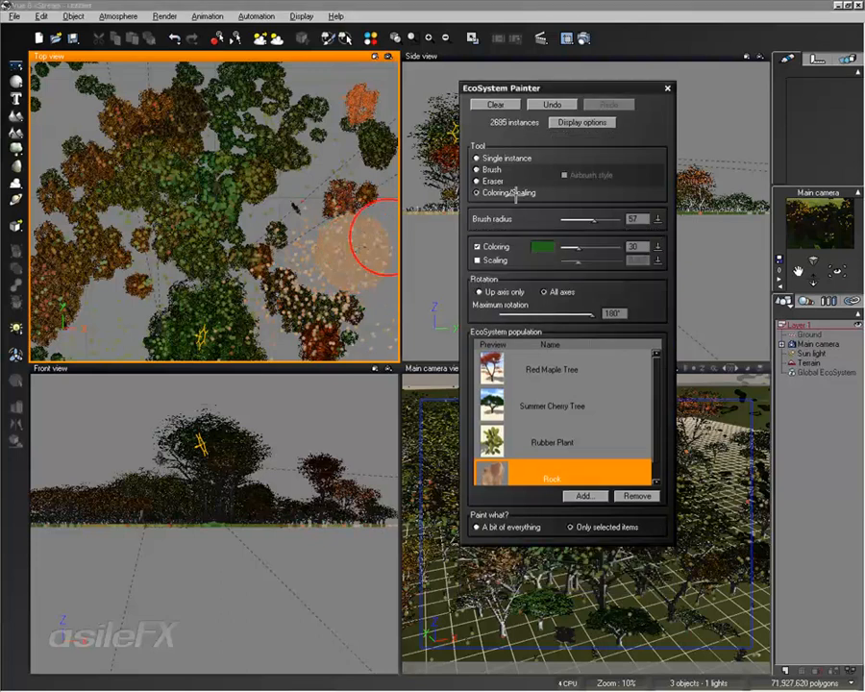
pyautogui.click(487, 246)
pyautogui.click(495, 260)
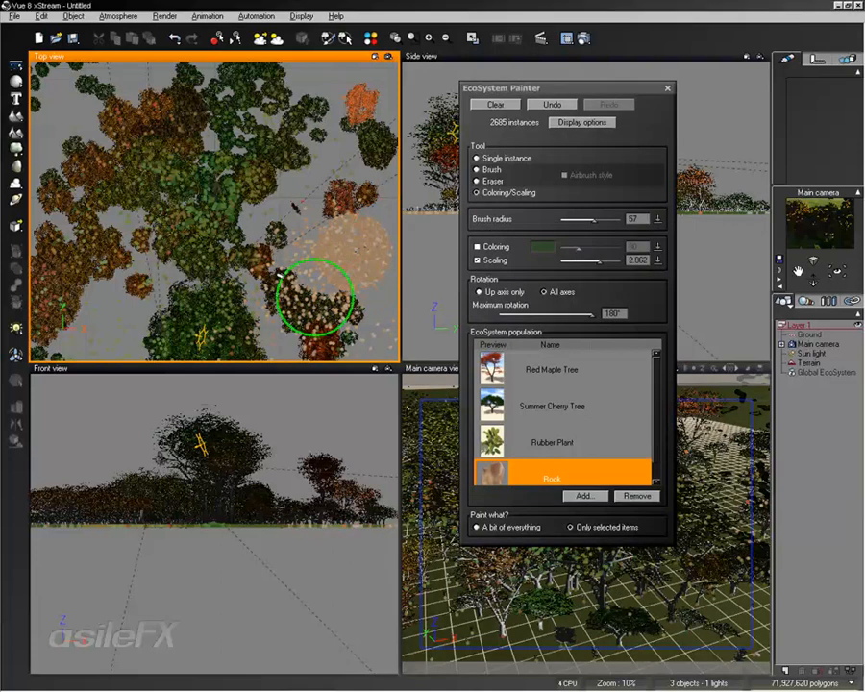
pyautogui.moveTo(322, 257)
pyautogui.mouseDown()
pyautogui.moveTo(310, 305)
pyautogui.moveTo(339, 310)
pyautogui.moveTo(370, 236)
pyautogui.moveTo(360, 201)
pyautogui.moveTo(289, 213)
pyautogui.moveTo(250, 247)
pyautogui.mouseUp()
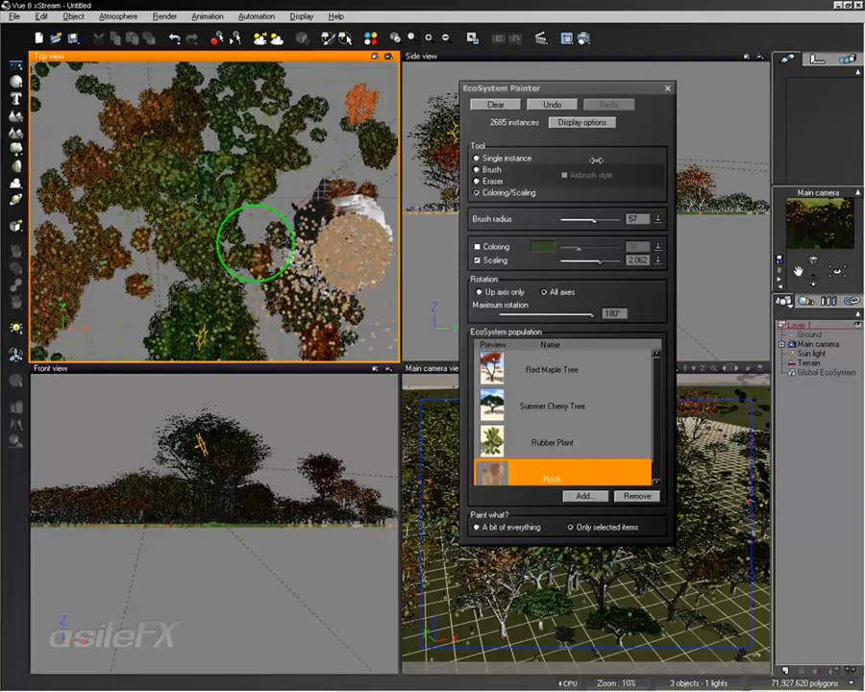
pyautogui.click(666, 87)
# Inspect the enlarged rocks from several angles in a maximised main camera view, and restore the four-view layout
pyautogui.click(547, 496)
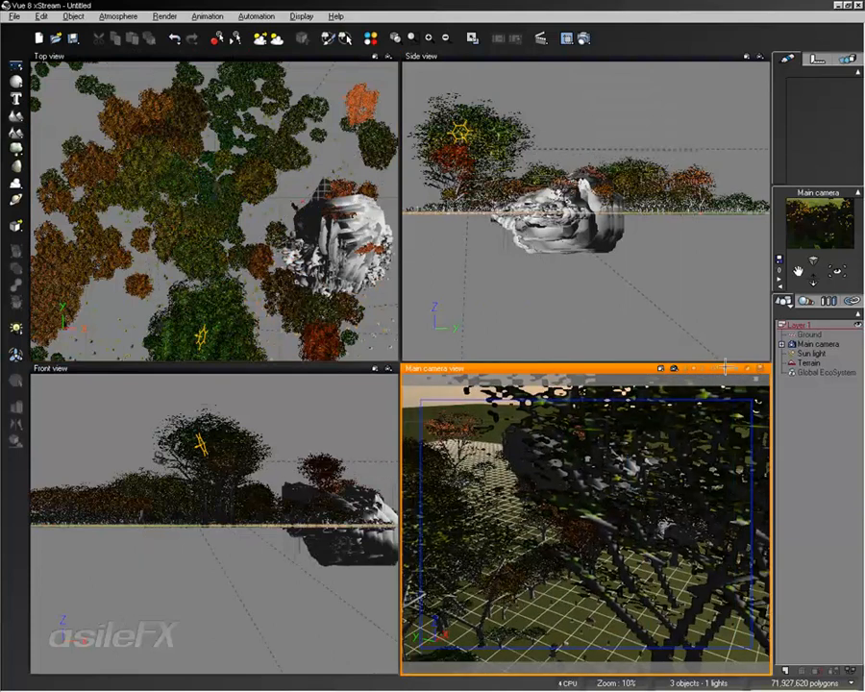
pyautogui.doubleClick(613, 366)
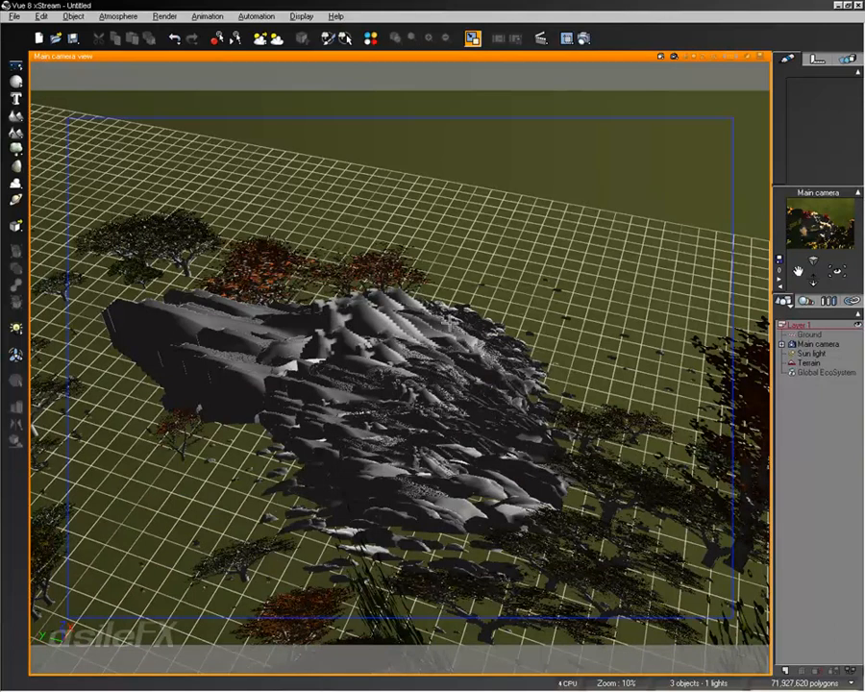
pyautogui.moveTo(449, 323); pyautogui.dragTo(485, 313, button='right')
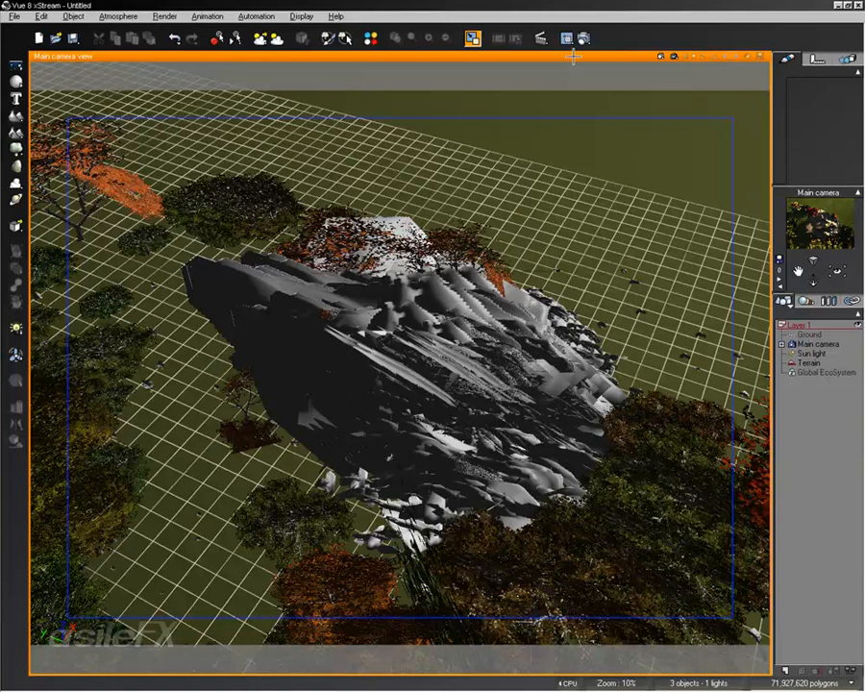
pyautogui.click(472, 38)
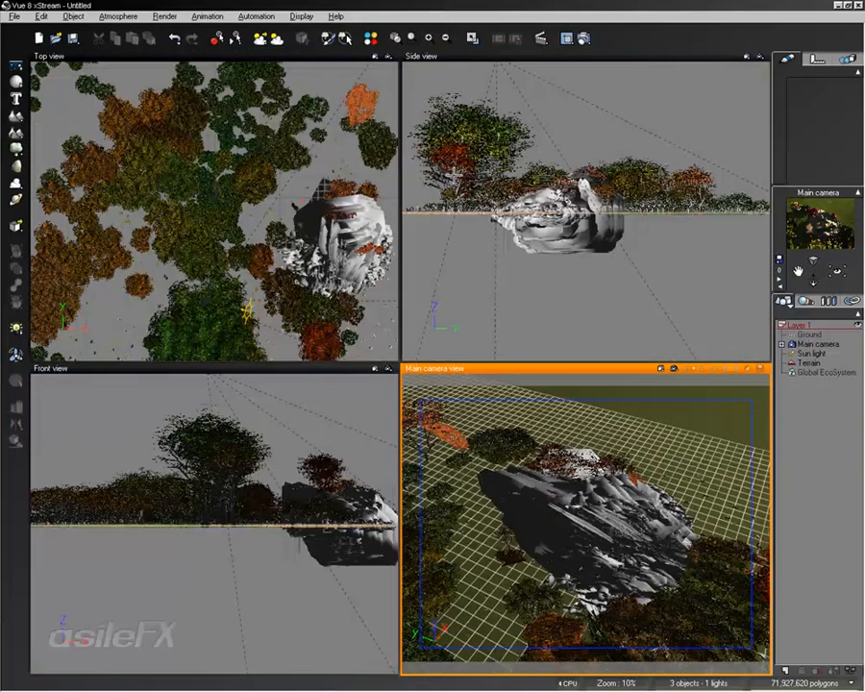